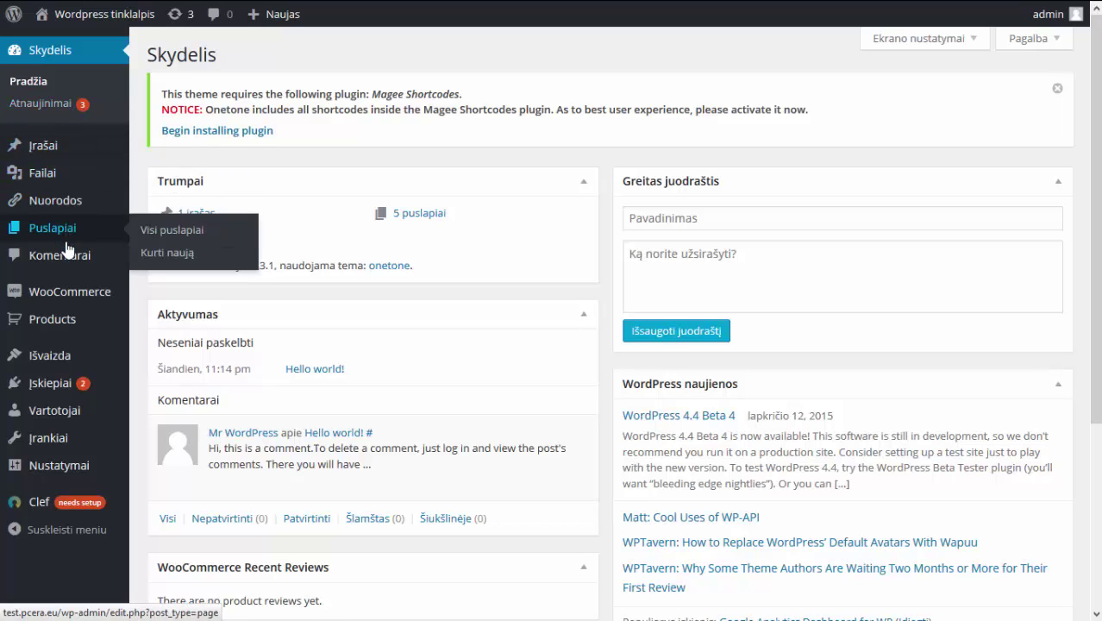
Start a new blank post and dismiss the plugin requirement notice.
mouse_move(58, 293)
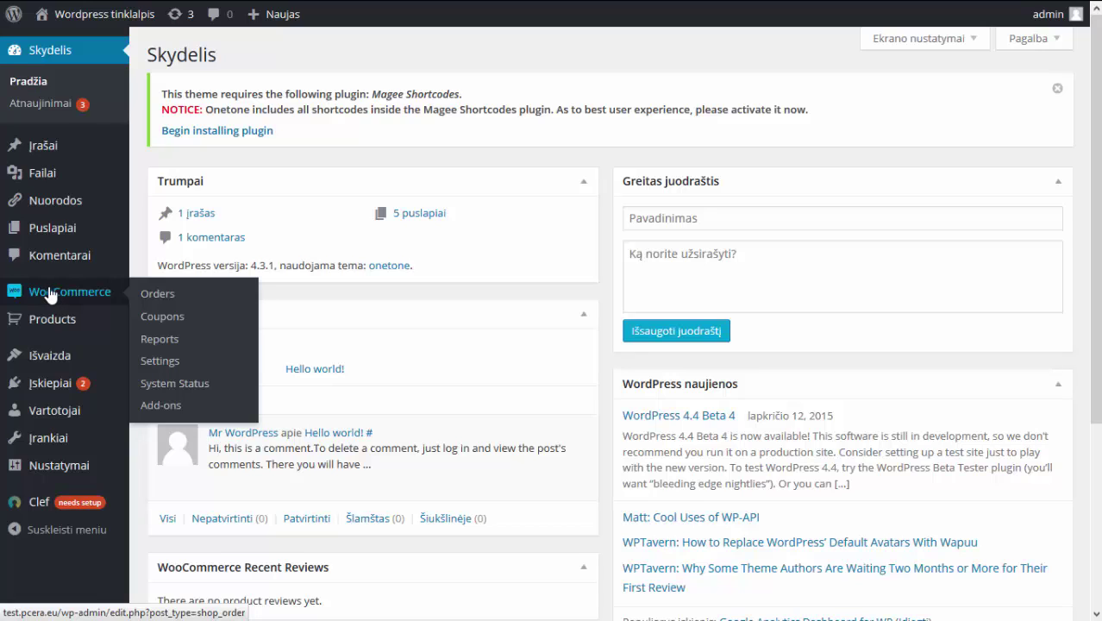
mouse_move(58, 326)
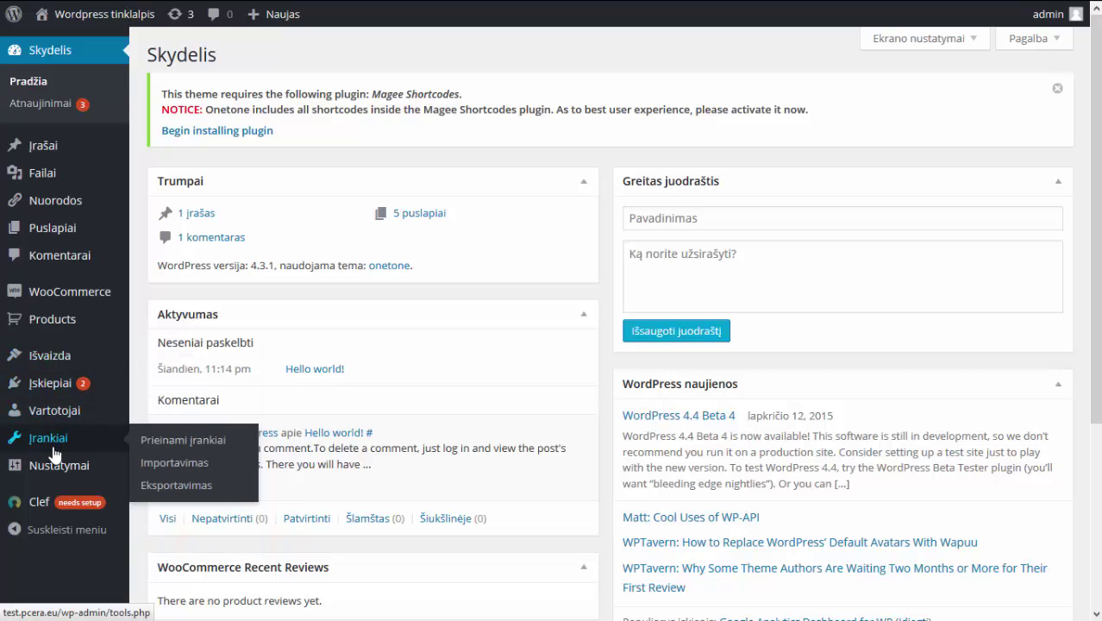
mouse_move(54, 146)
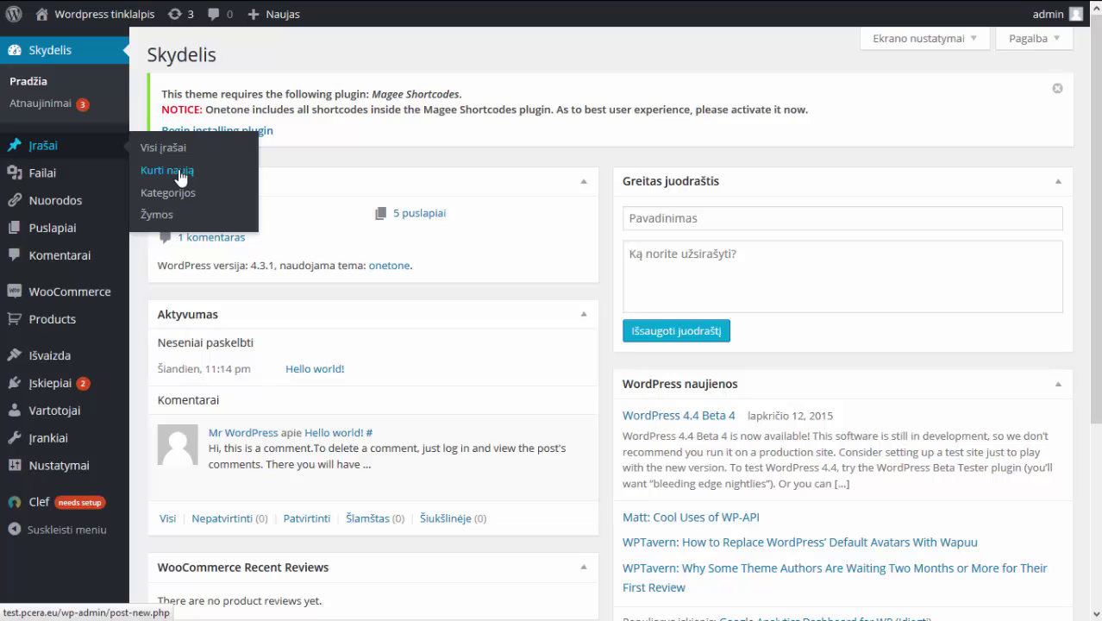
left_click(181, 178)
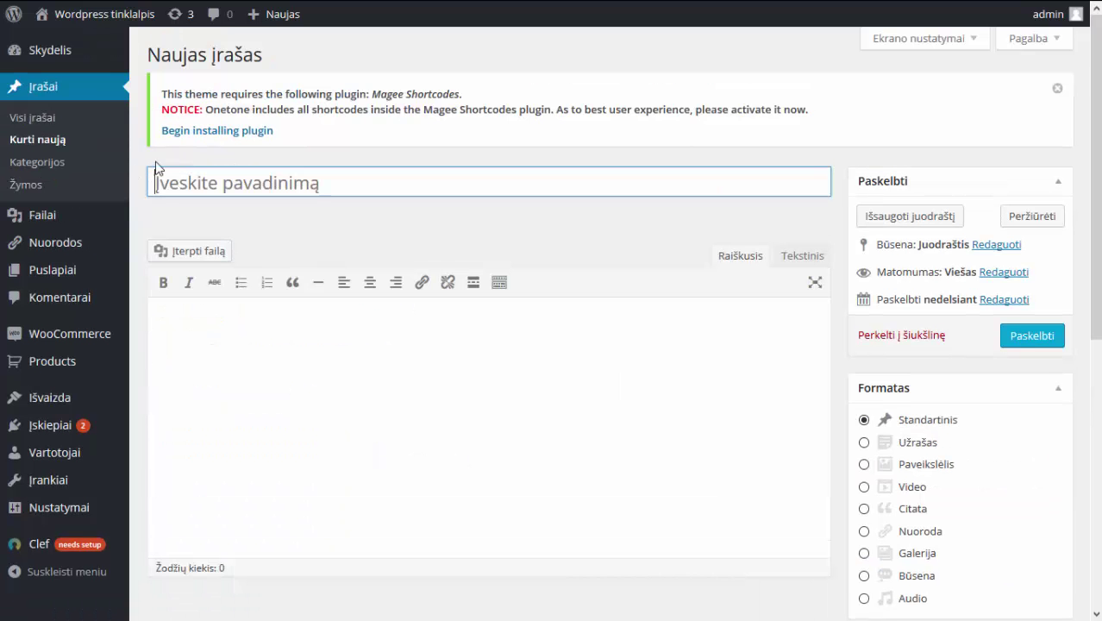
left_click(1058, 91)
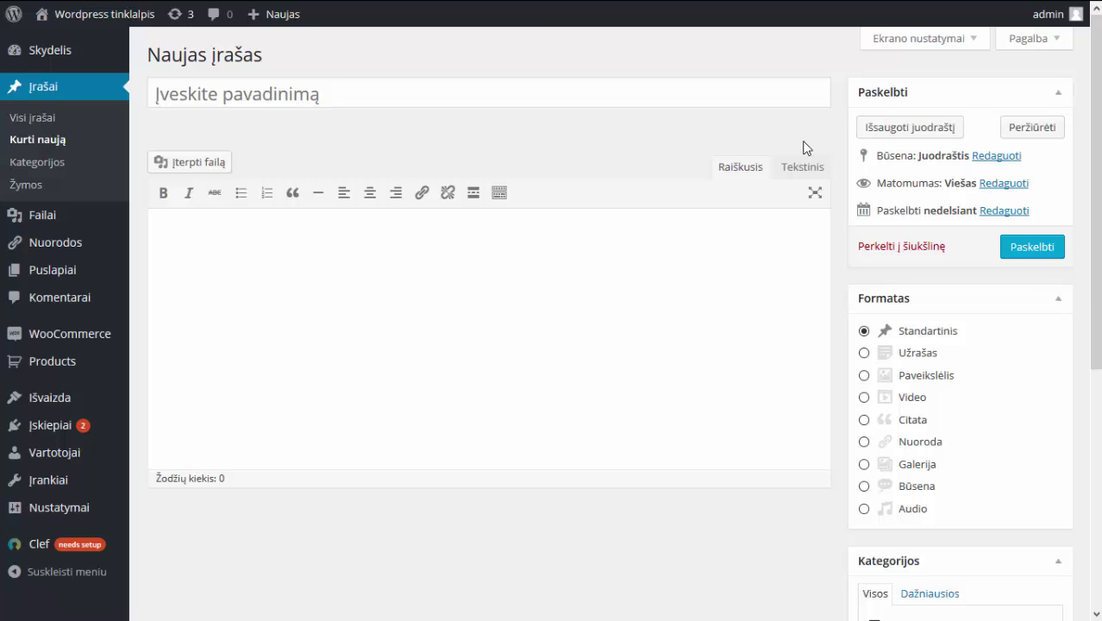
Title the post 'Naujo įrašo pavadinimas' and move into the body.
left_click(741, 98)
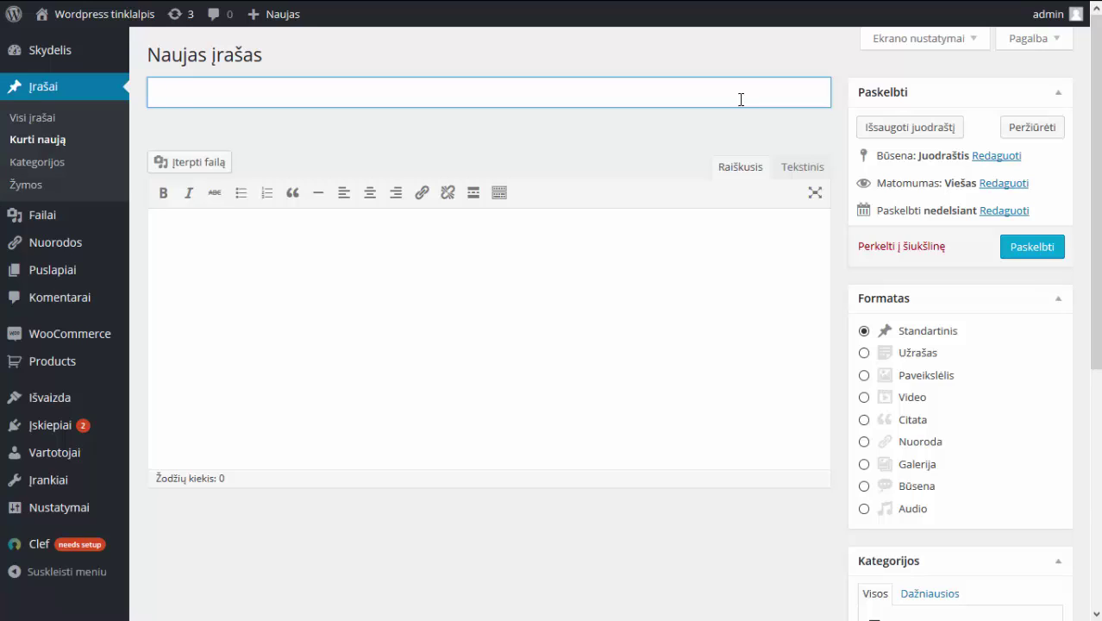
type("Naujo įrš")
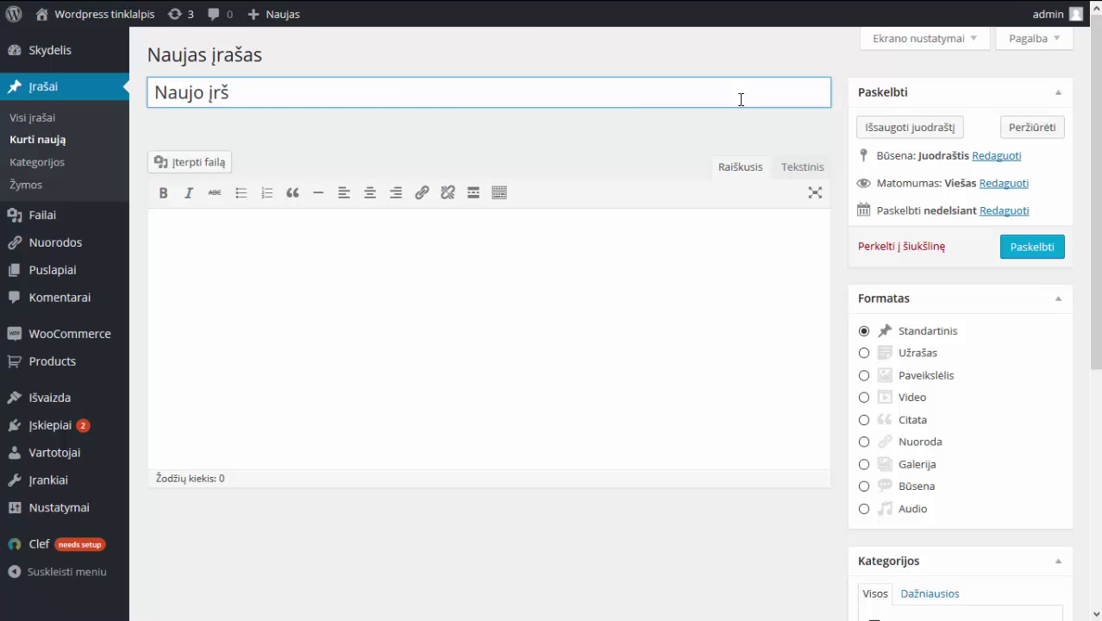
key("BackSpace")
type("ašo pavadi")
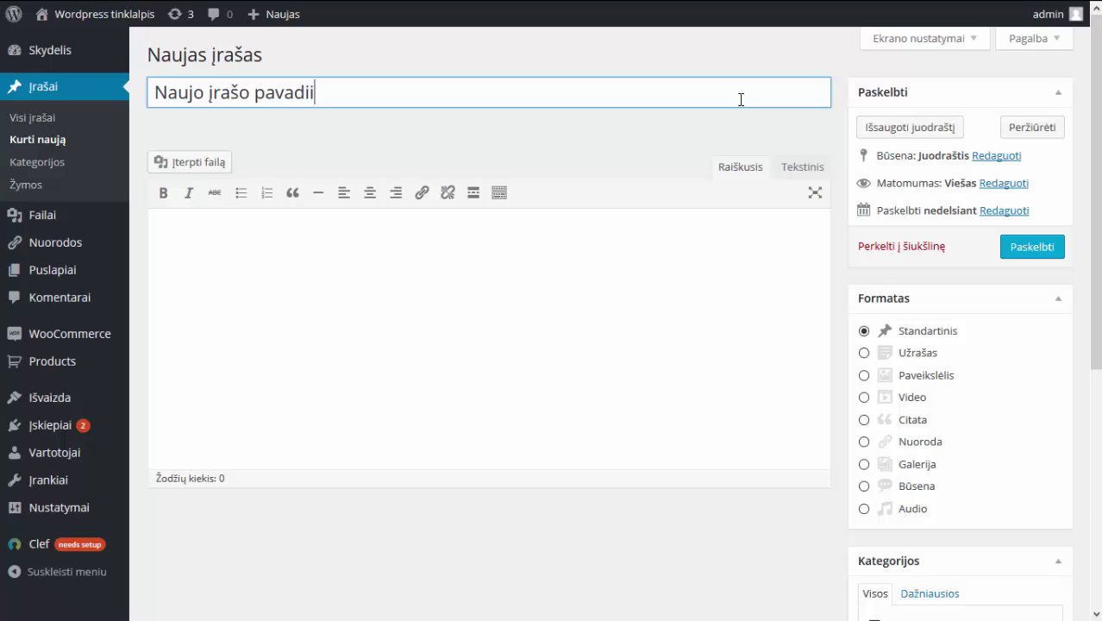
type("nimas")
left_click(650, 245)
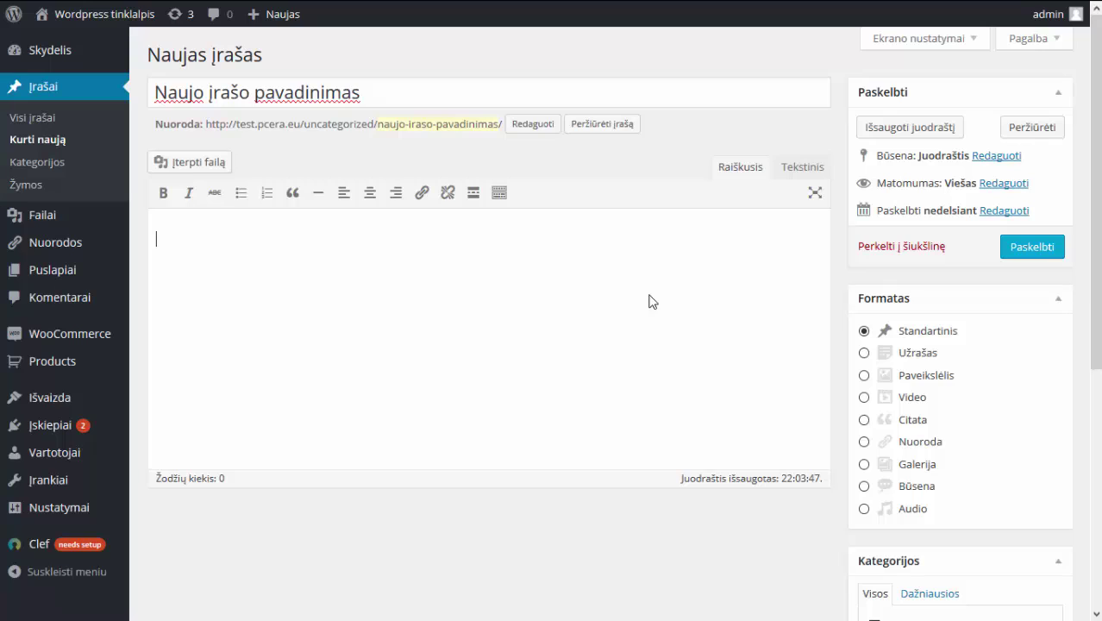
Type 'Teksto pavizdys', switch spellcheck to Lithuanian, and correct it to 'Teksto pavyzdys.'.
type("Teksto pavi")
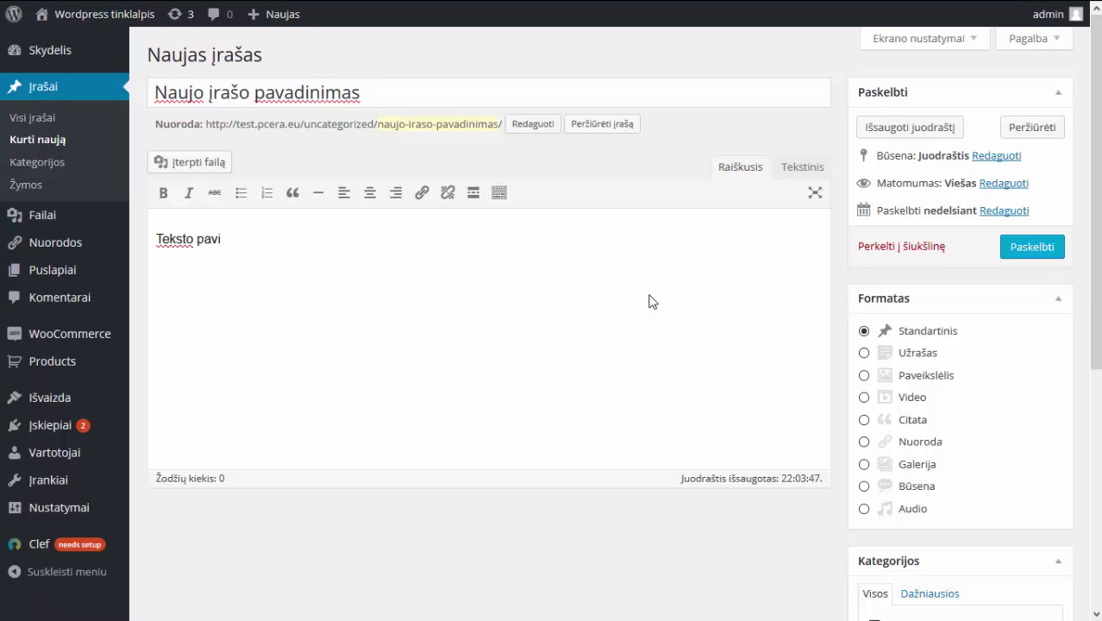
type("zdys")
right_click(221, 239)
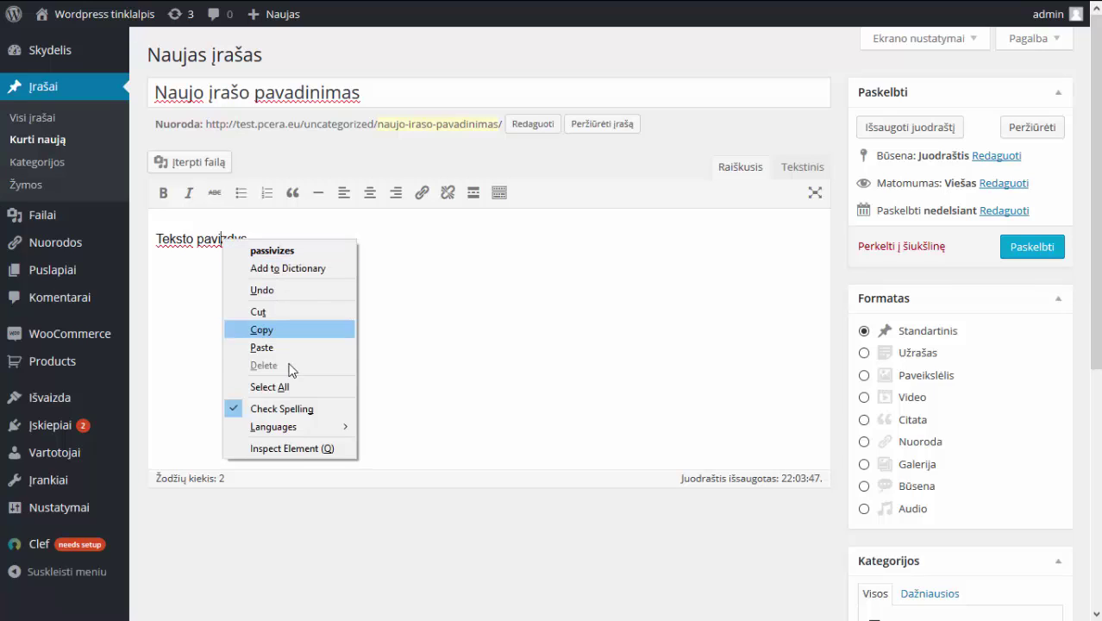
mouse_move(309, 425)
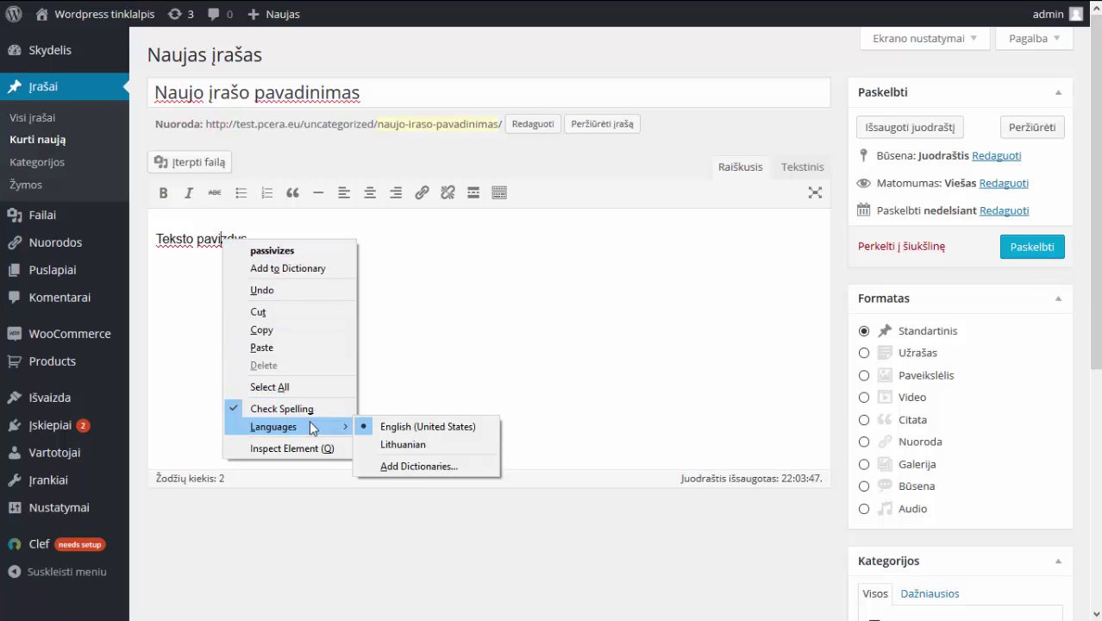
left_click(433, 445)
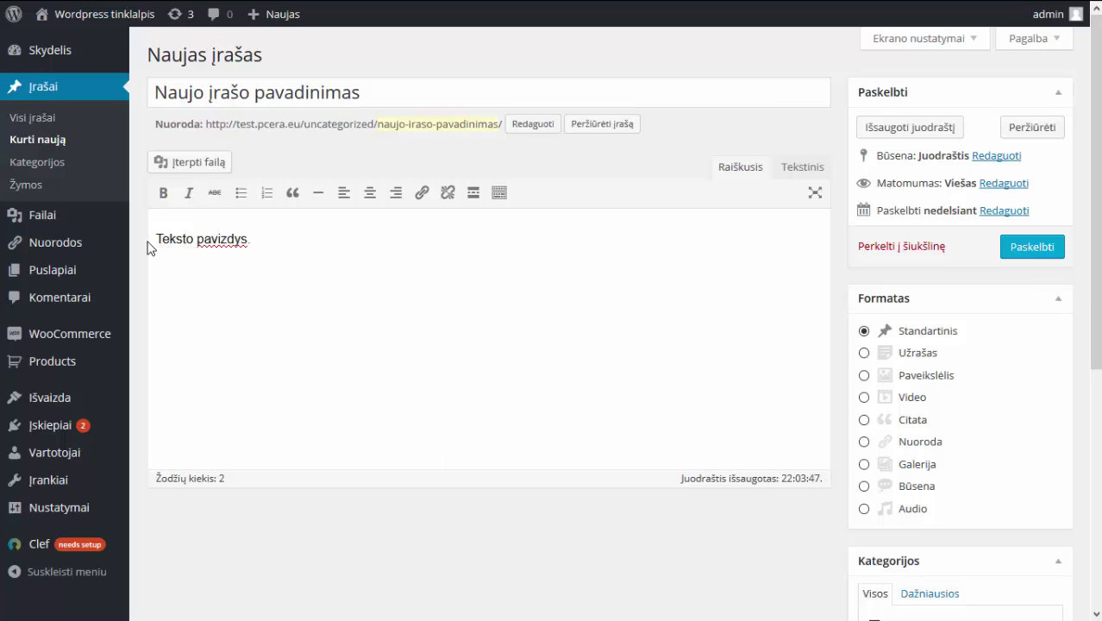
right_click(212, 241)
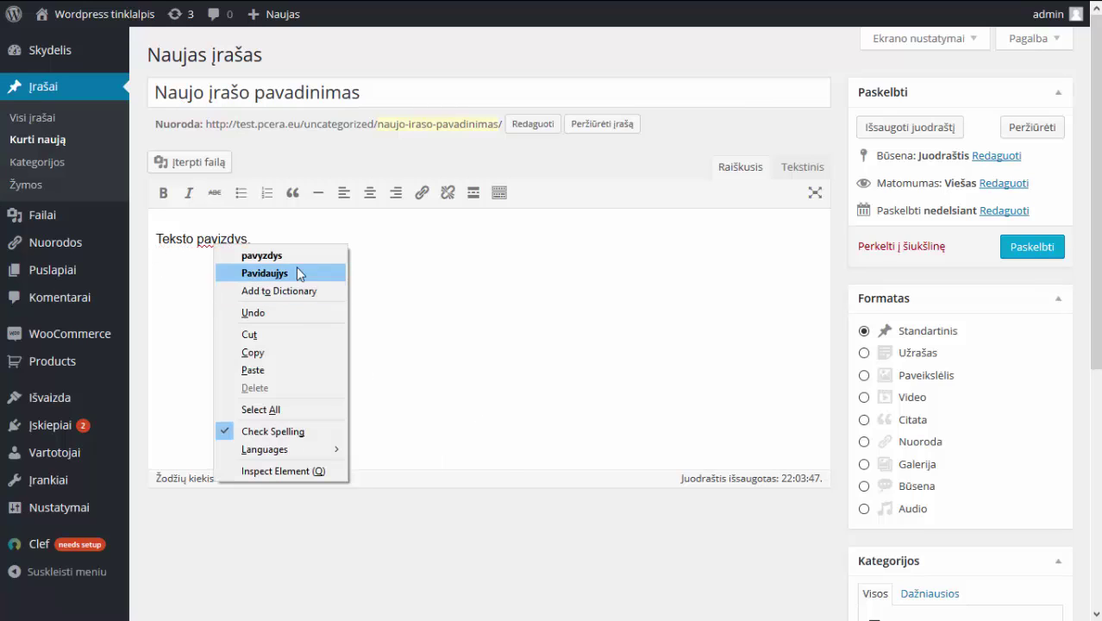
left_click(298, 253)
type(".")
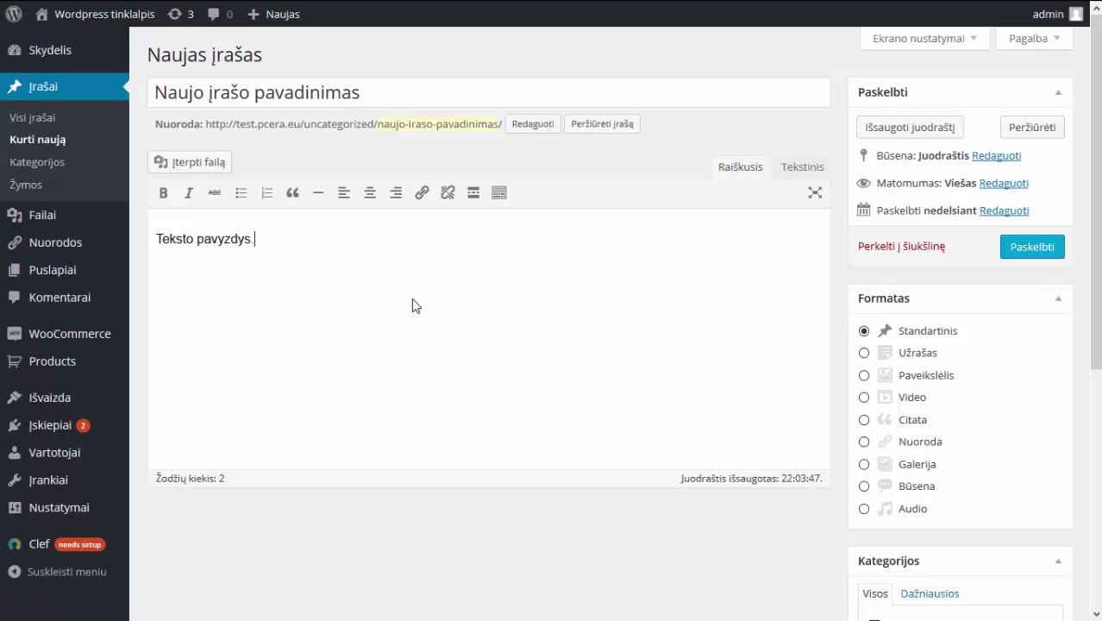
Make 'Teksto pavyzdys.' a numbered list item, leaving italic and strikethrough off.
left_click_drag(276, 244, 154, 245)
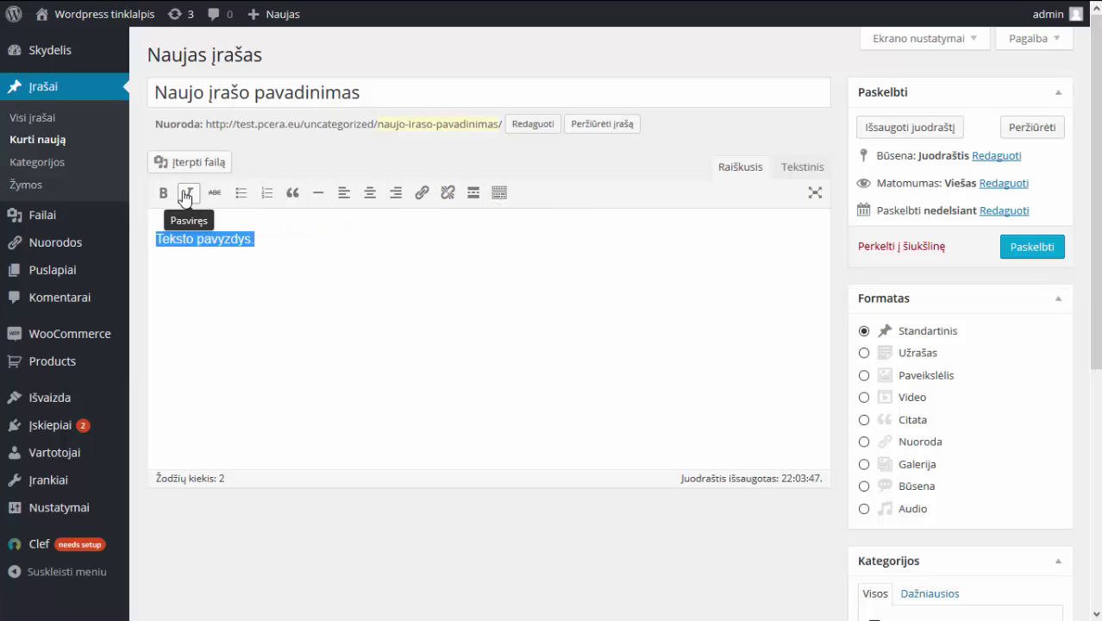
left_click(186, 199)
left_click(185, 197)
left_click(213, 197)
left_click(212, 198)
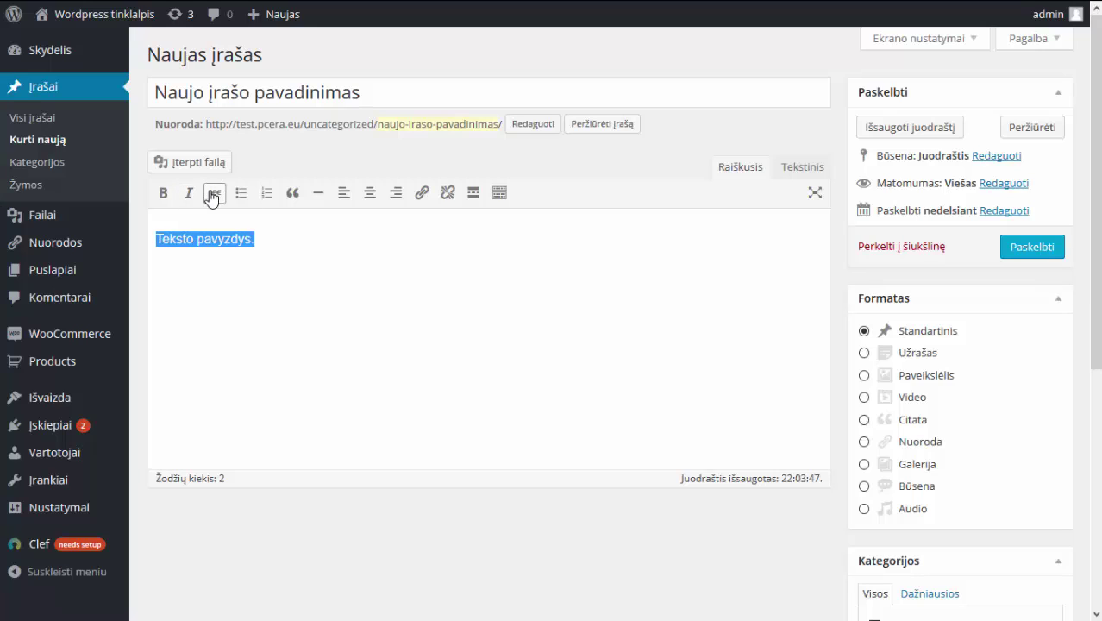
left_click(240, 193)
left_click(312, 242)
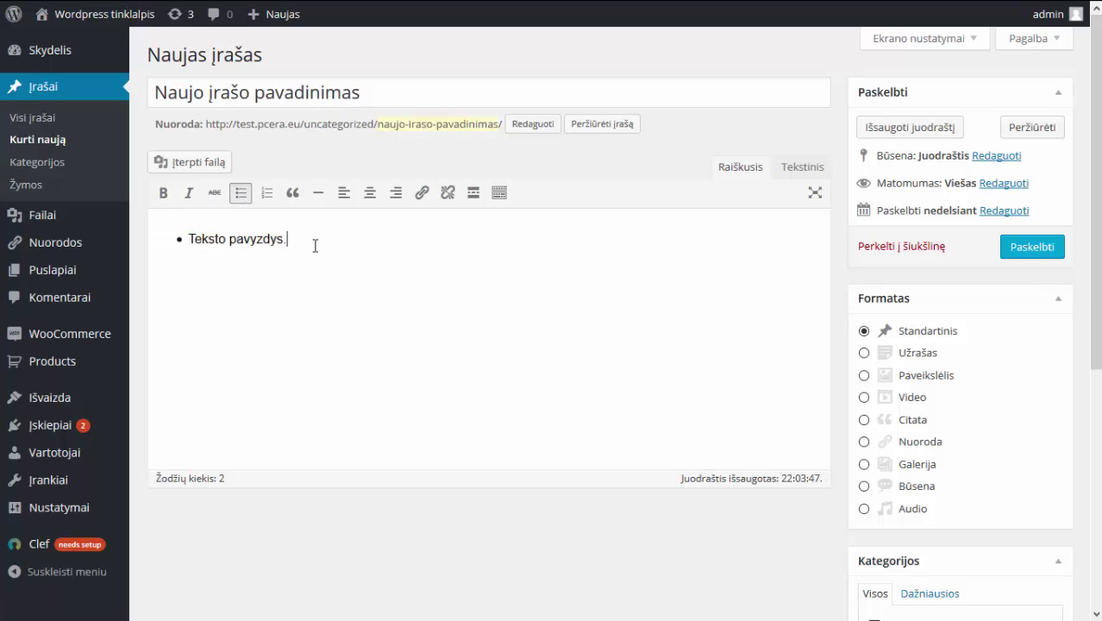
key("Return")
left_click(268, 198)
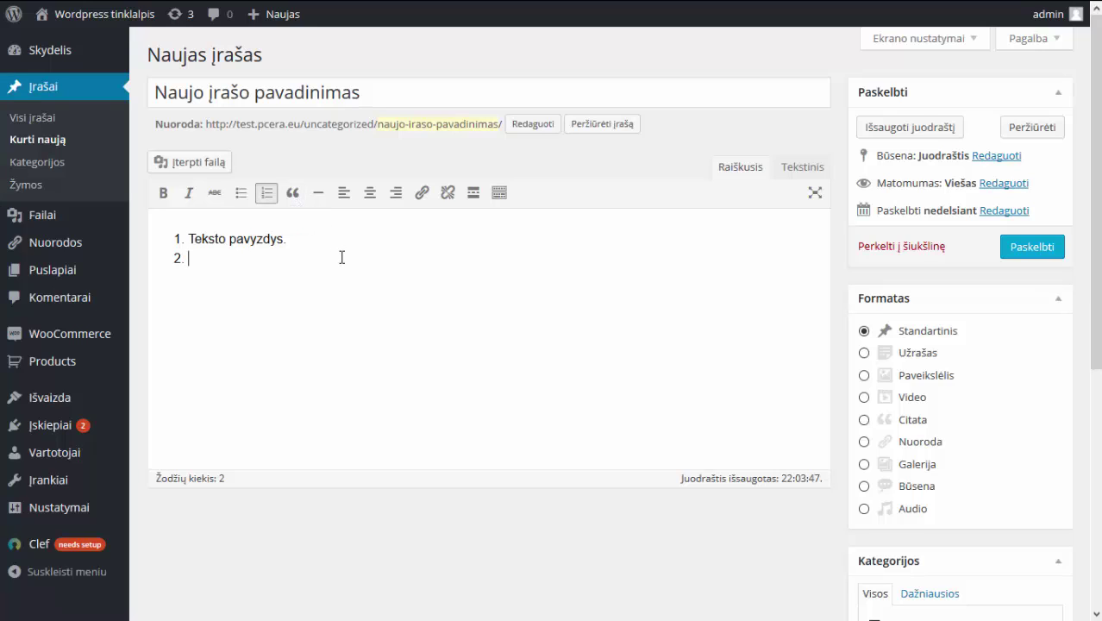
key("Return")
Add 'Čia citata' below the list as a block quote.
left_click(294, 199)
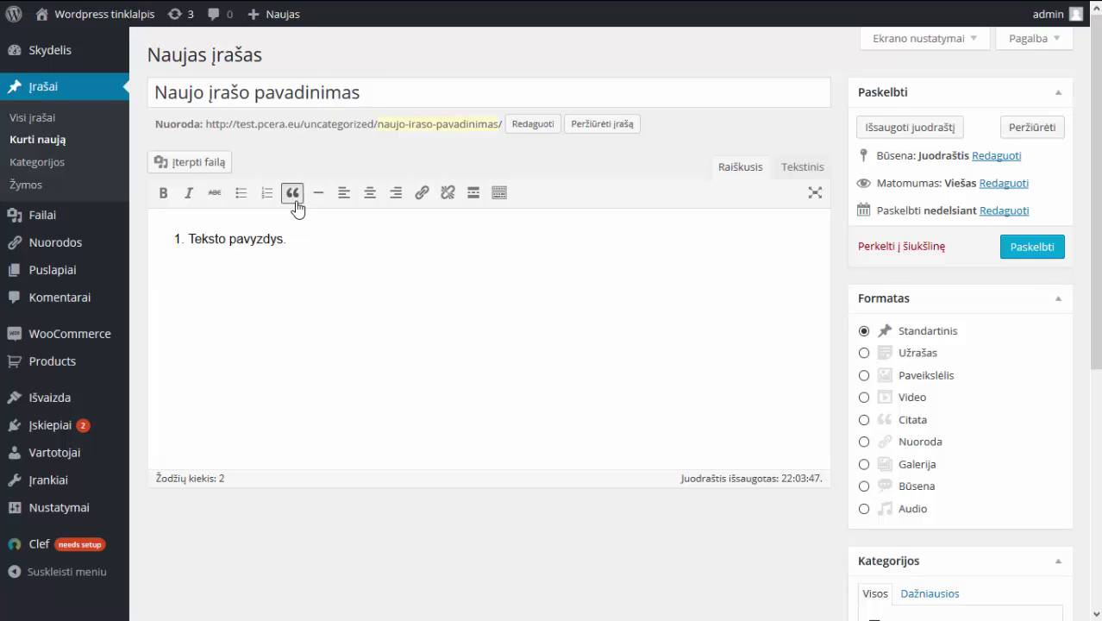
type("Čia citata")
left_click(294, 201)
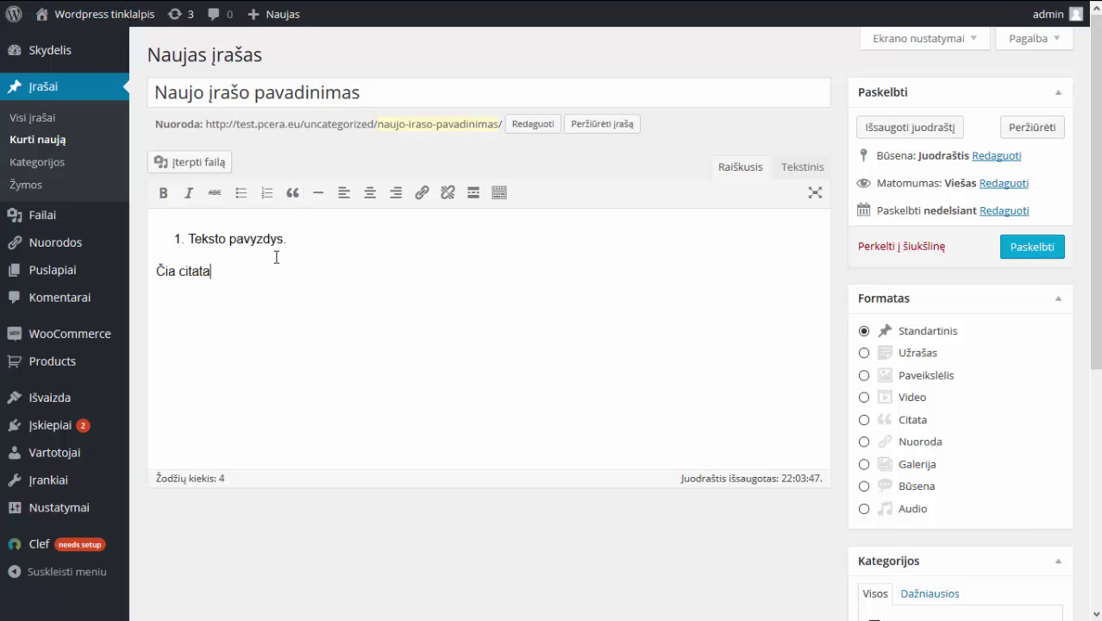
left_click_drag(276, 257, 134, 264)
left_click(292, 193)
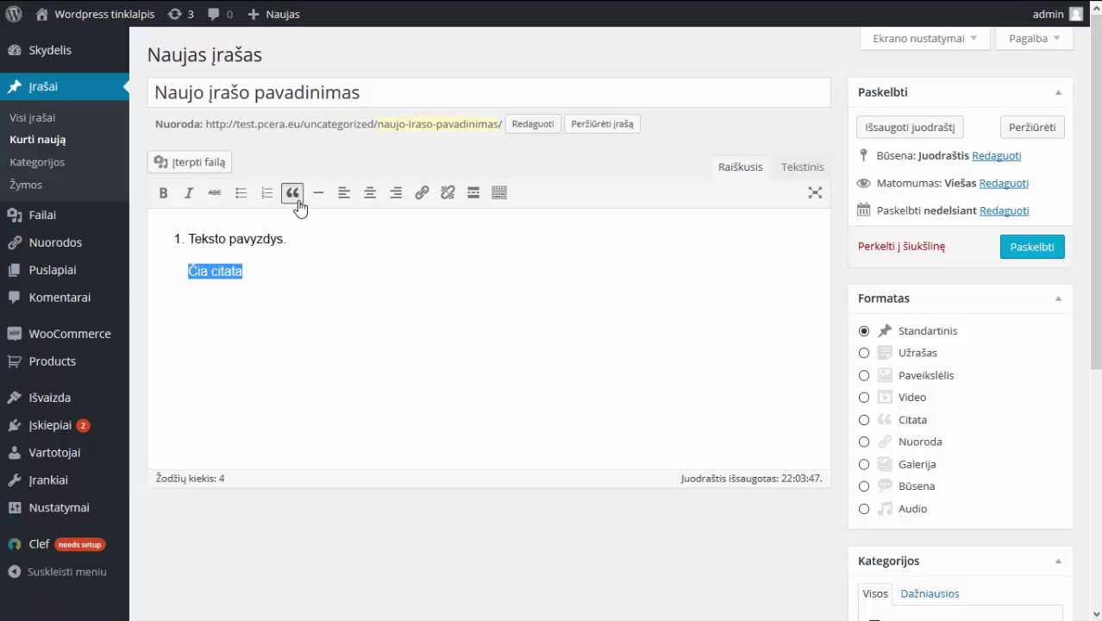
left_click(335, 298)
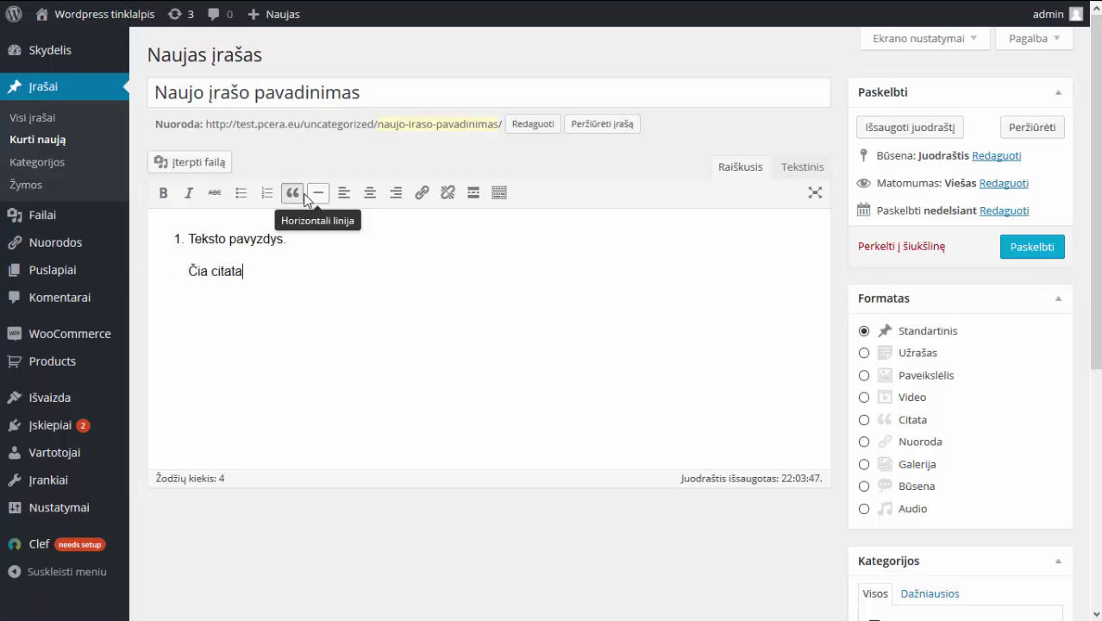
Undo a horizontal line inserted over the list item and add an empty numbered item.
left_click(223, 233)
left_click_drag(156, 238, 352, 239)
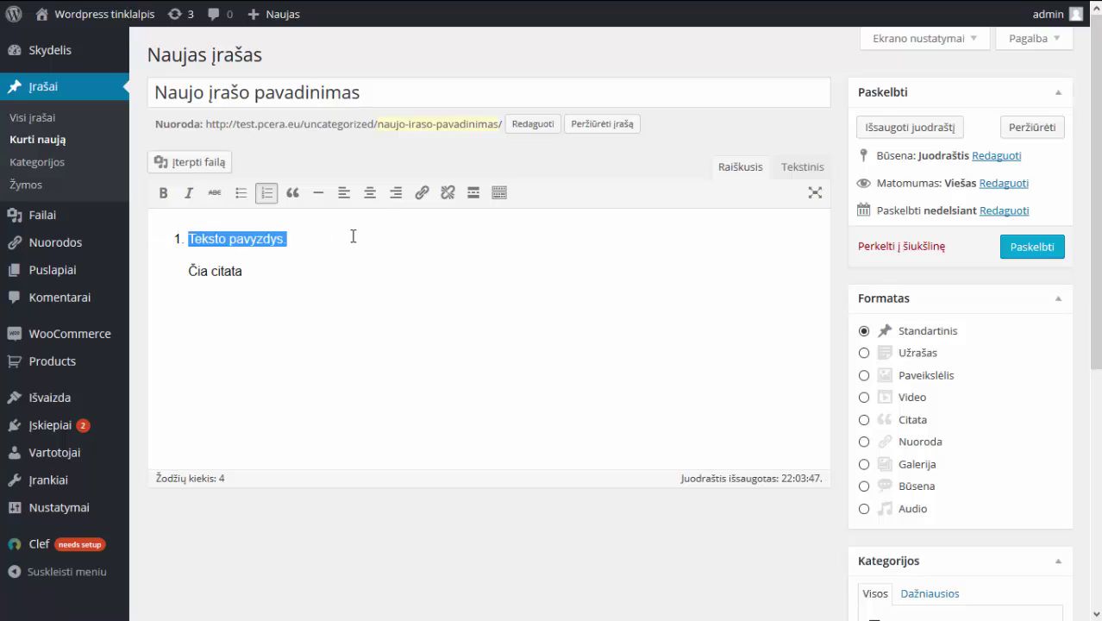
left_click(318, 193)
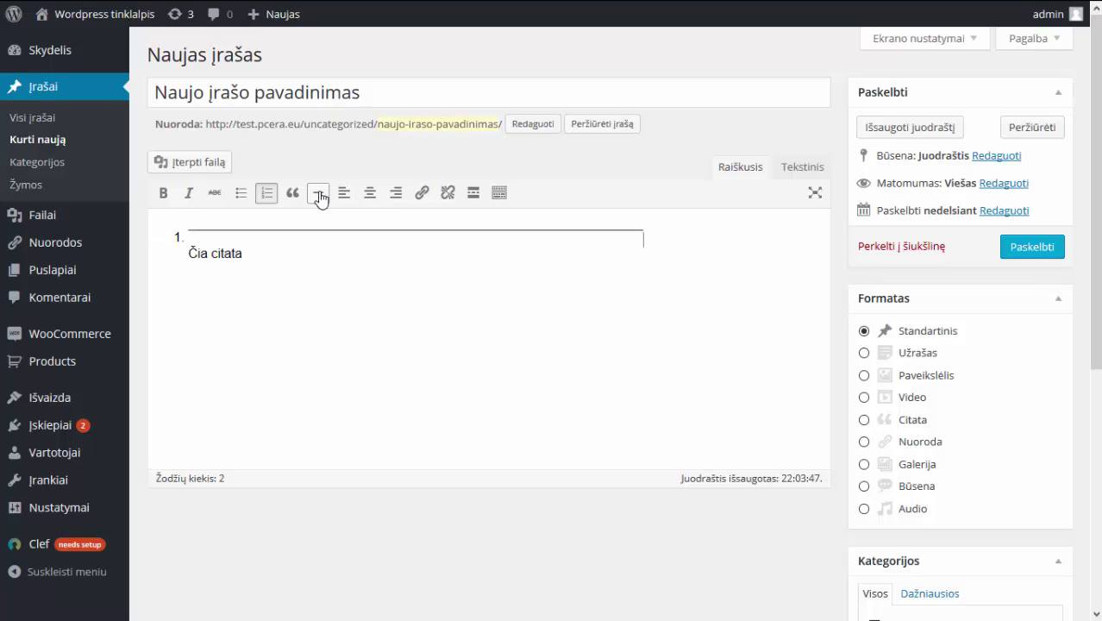
key("ctrl+z")
left_click(371, 239)
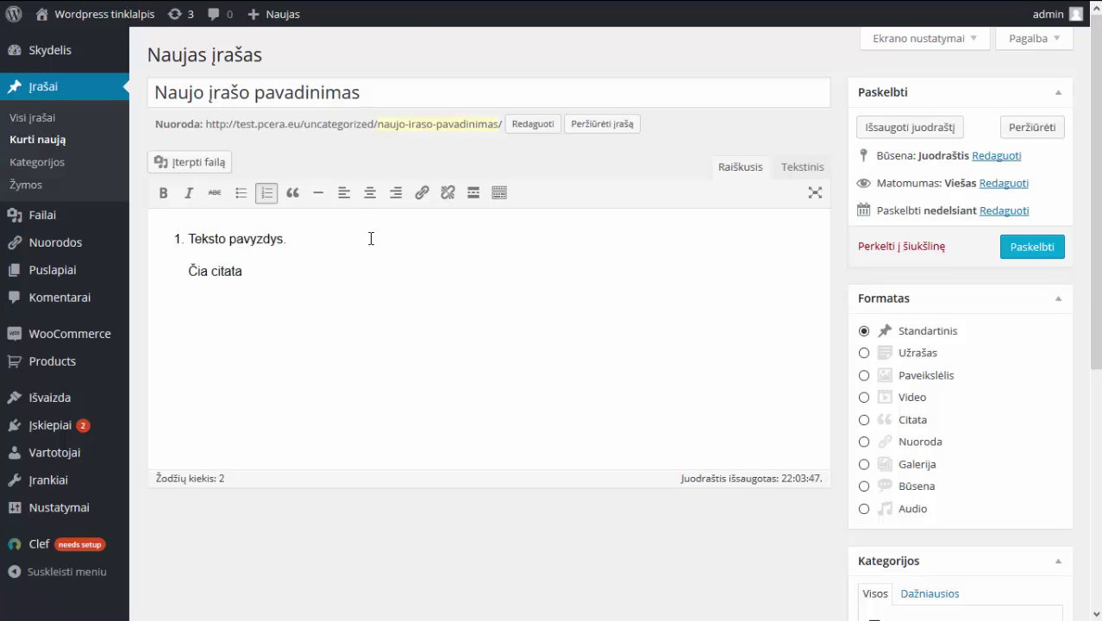
key("Return")
key("Return")
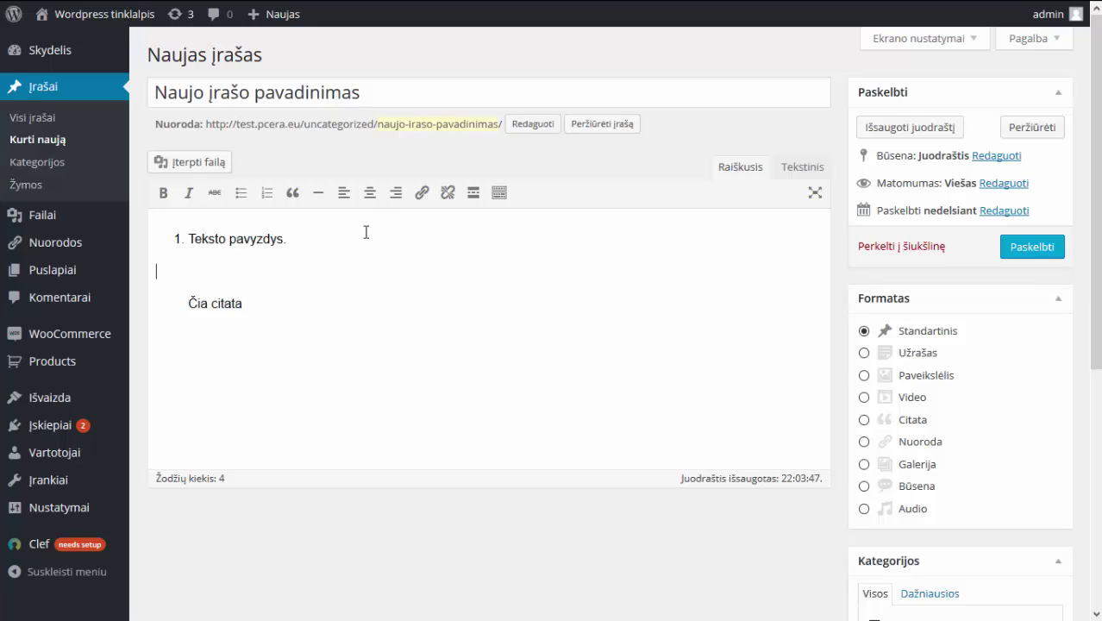
left_click(316, 193)
left_click(316, 195)
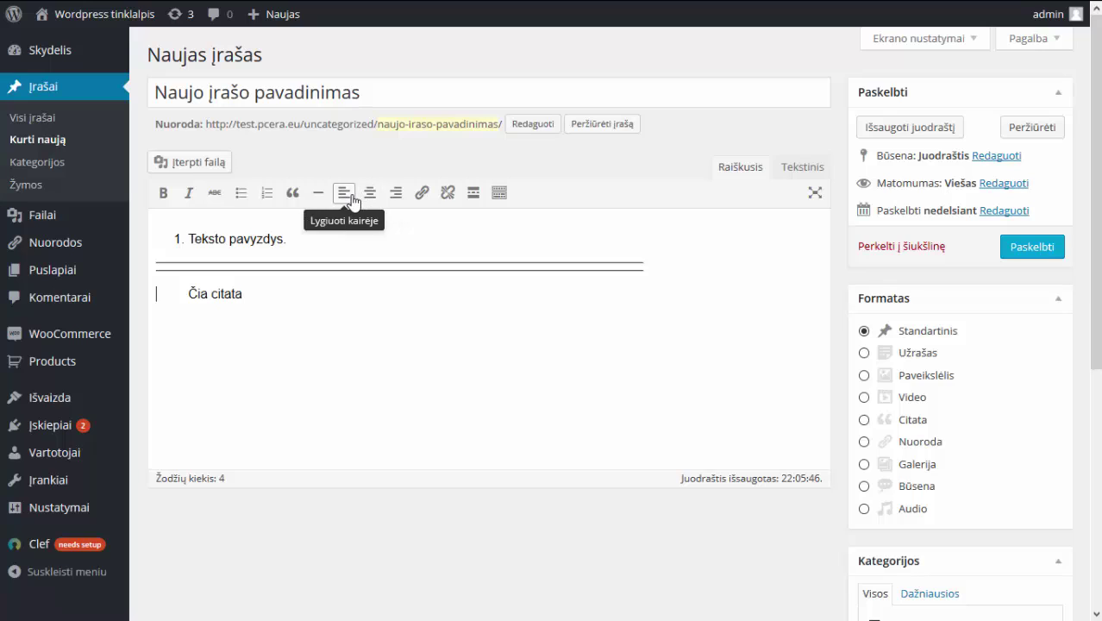
key("ctrl+z")
key("ctrl+z")
key("ctrl+z")
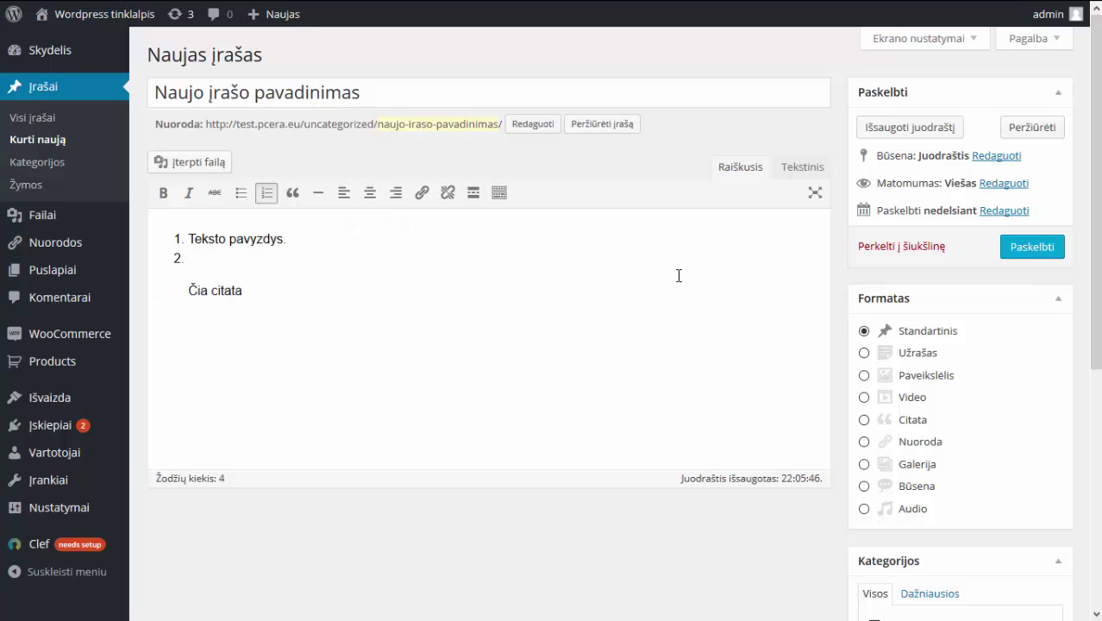
left_click_drag(274, 291, 174, 291)
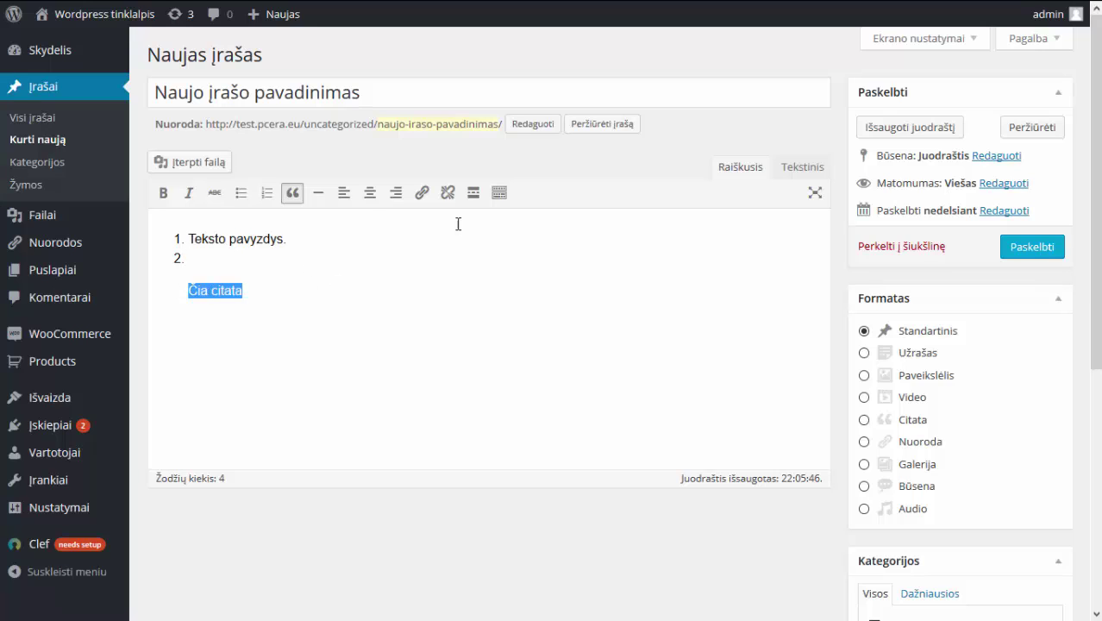
left_click(343, 203)
left_click(369, 200)
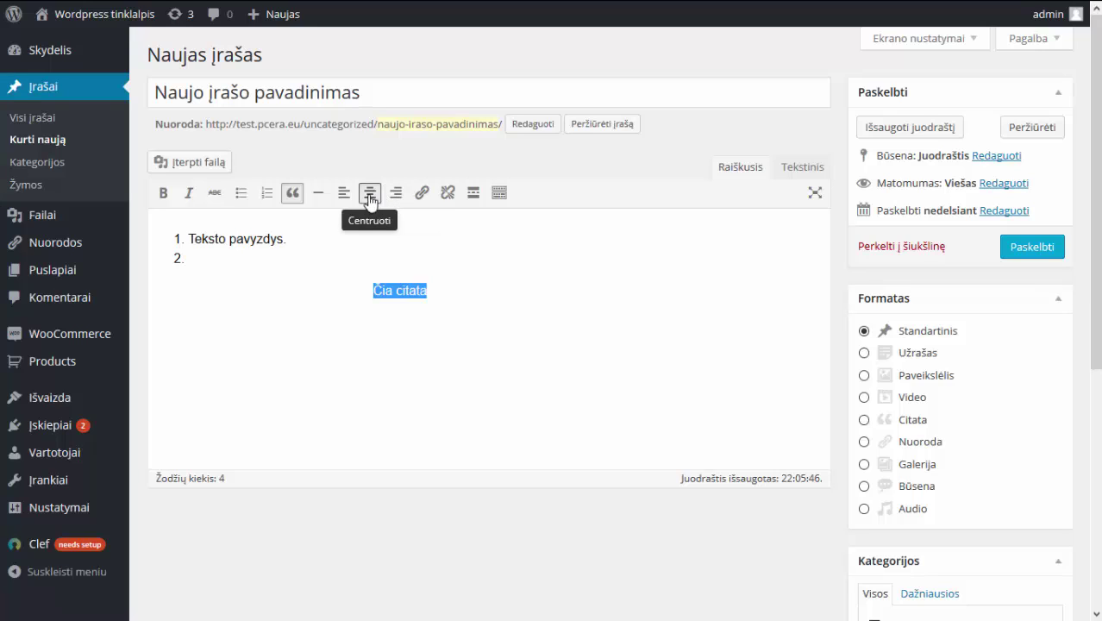
left_click(397, 200)
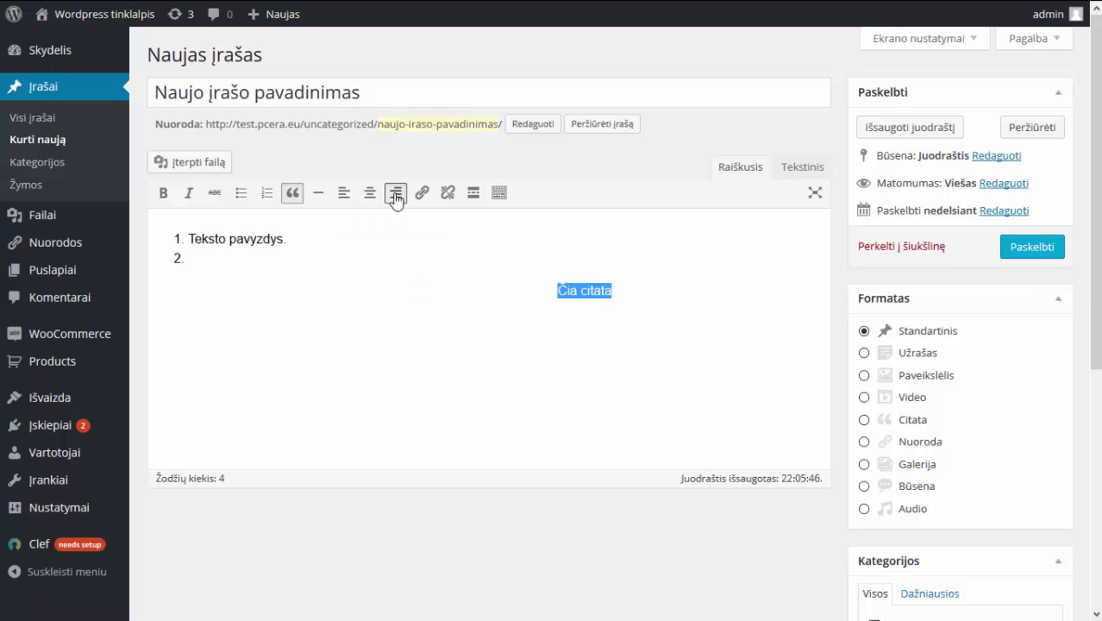
left_click(396, 199)
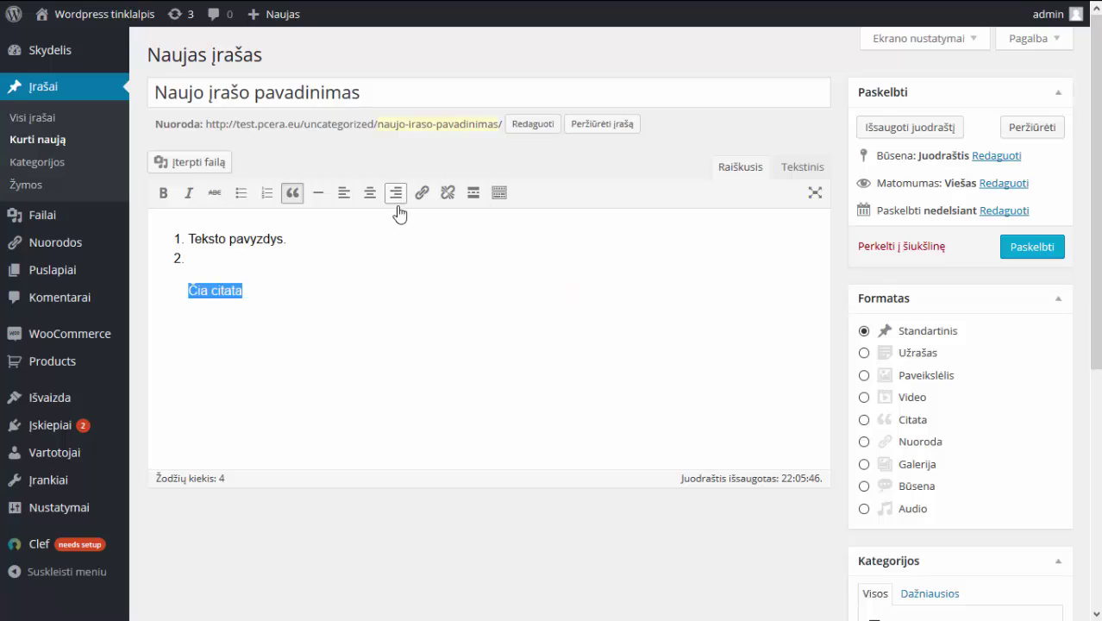
left_click(400, 289)
key("ctrl+a")
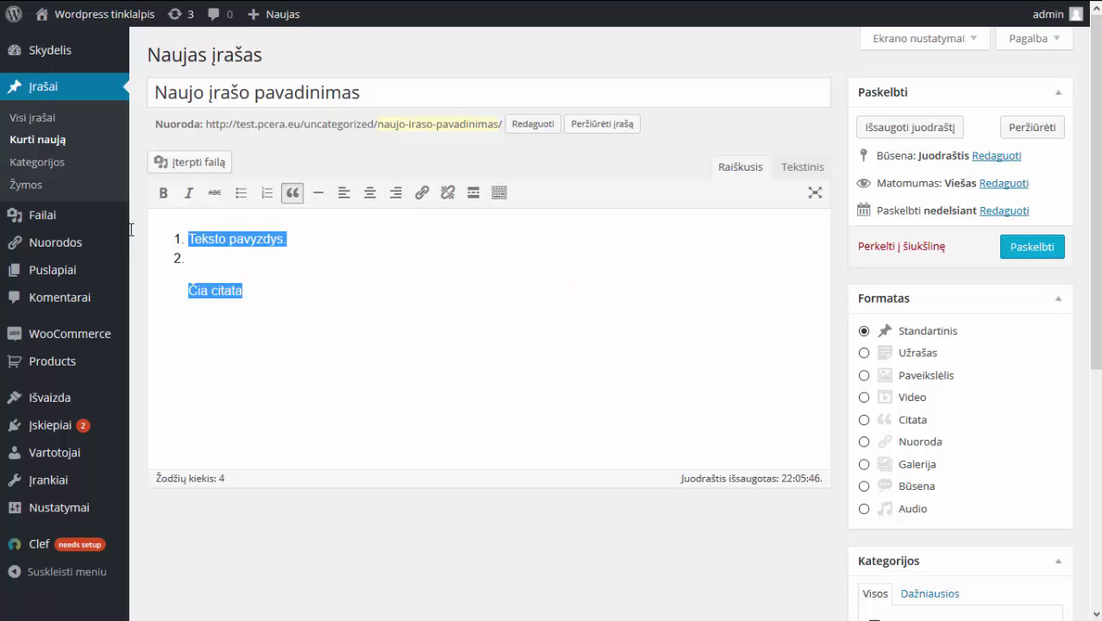
Replace the body text with 'Paspauskite čia' and select the word 'čia'.
key("BackSpace")
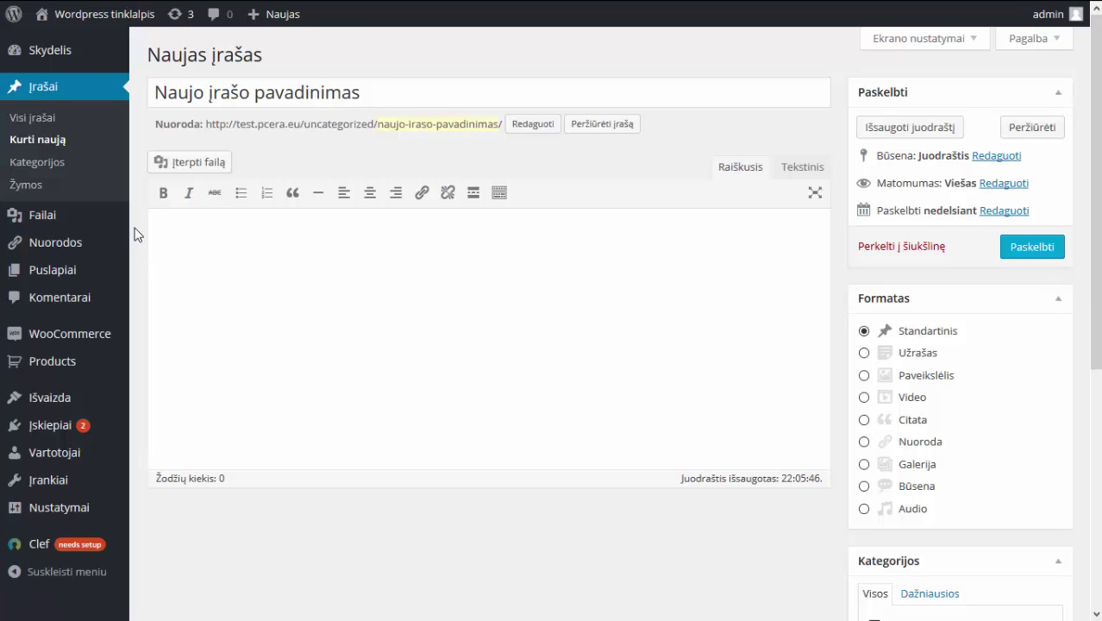
type("Paspauskite čia.")
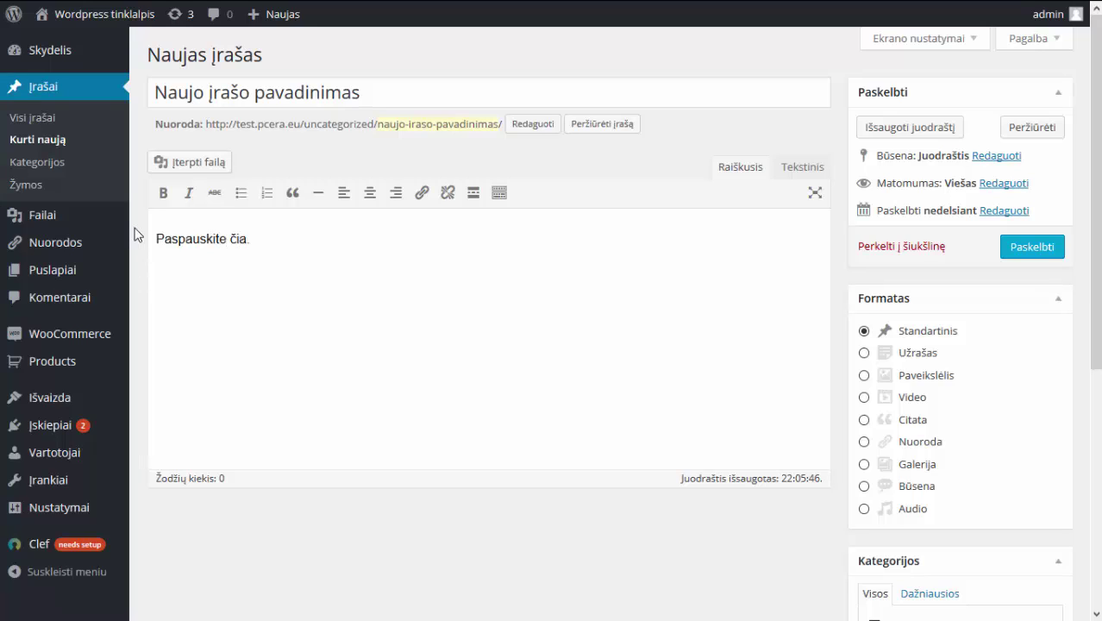
key("BackSpace")
double_click(234, 241)
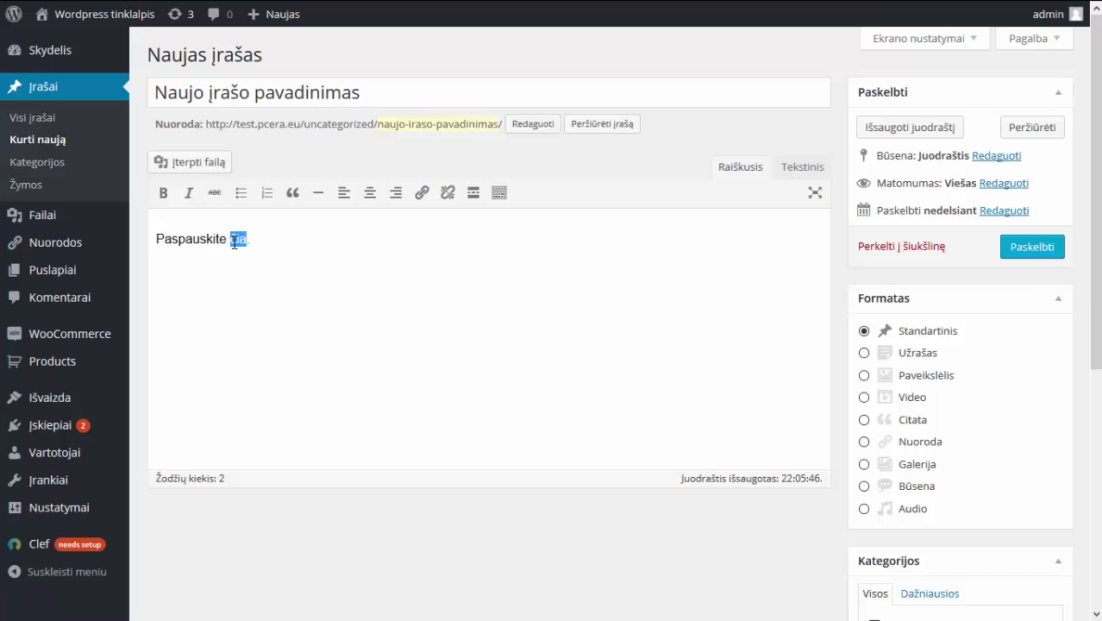
left_click(422, 194)
left_click(473, 280)
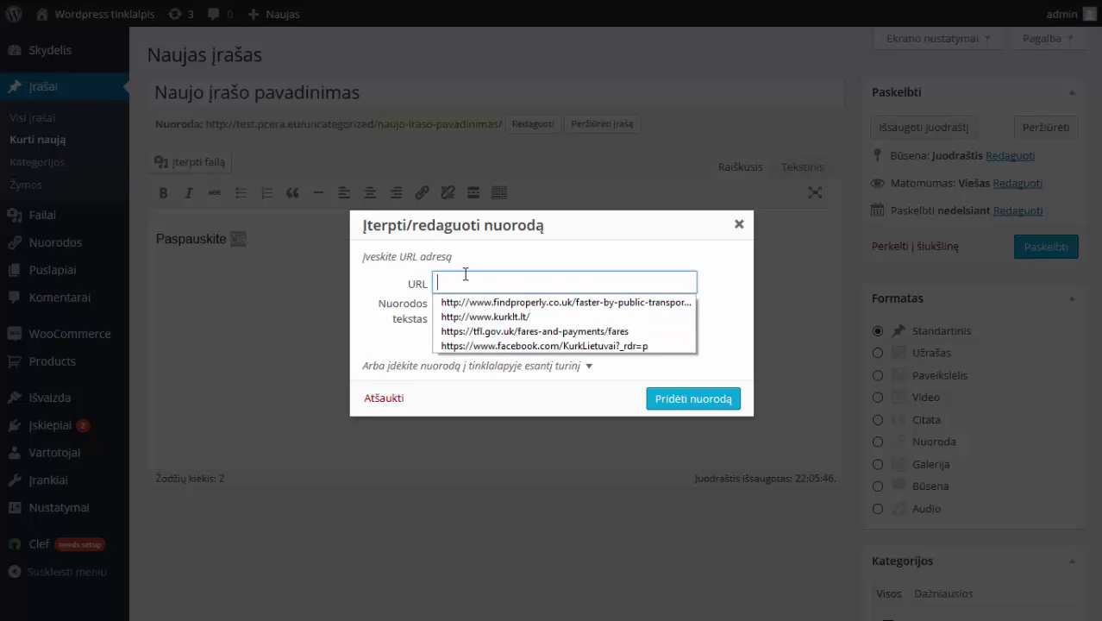
type("go")
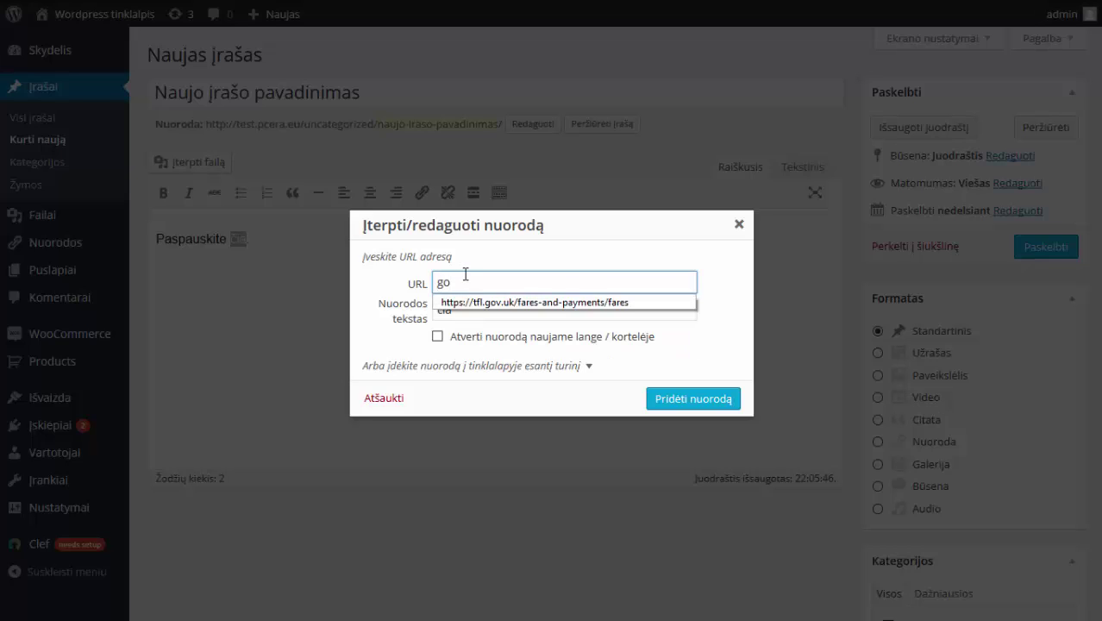
type("ogle.lt")
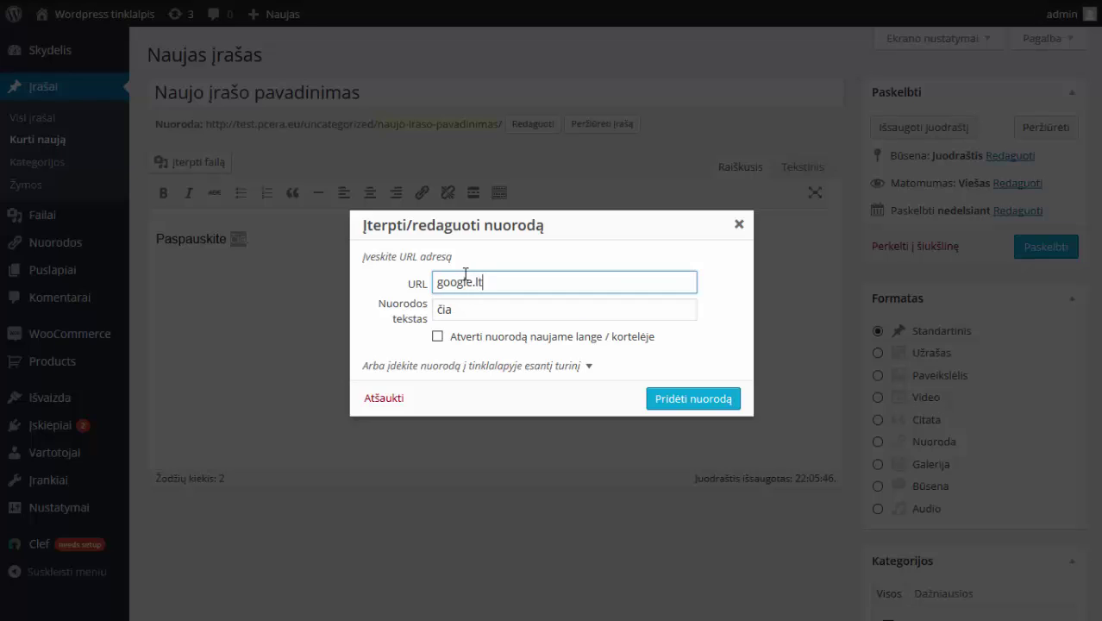
left_click(687, 400)
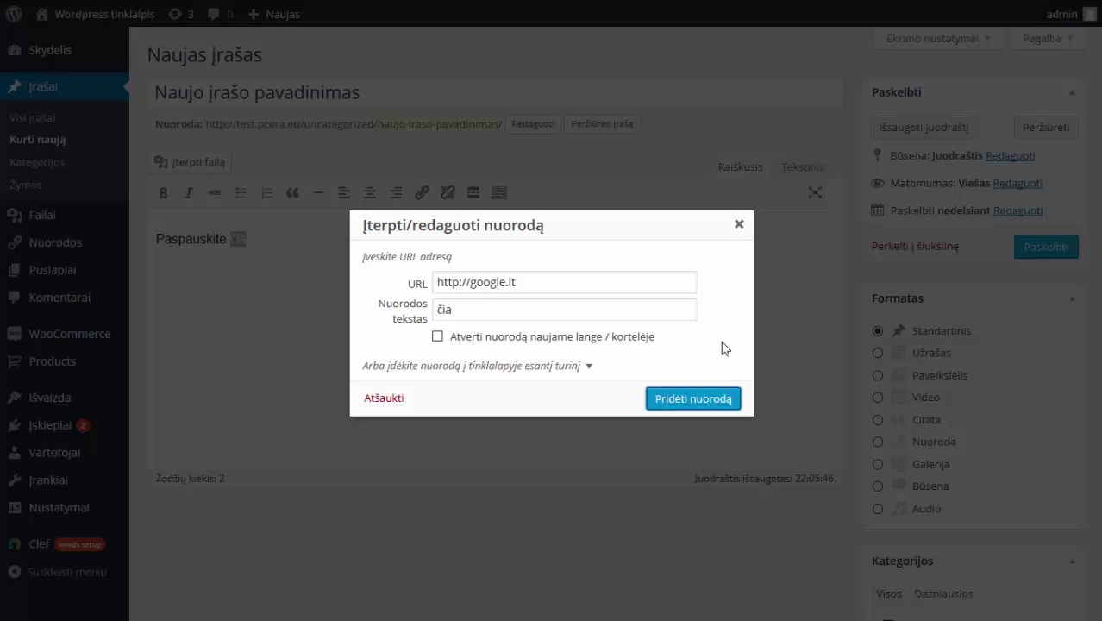
left_click(438, 337)
left_click(437, 338)
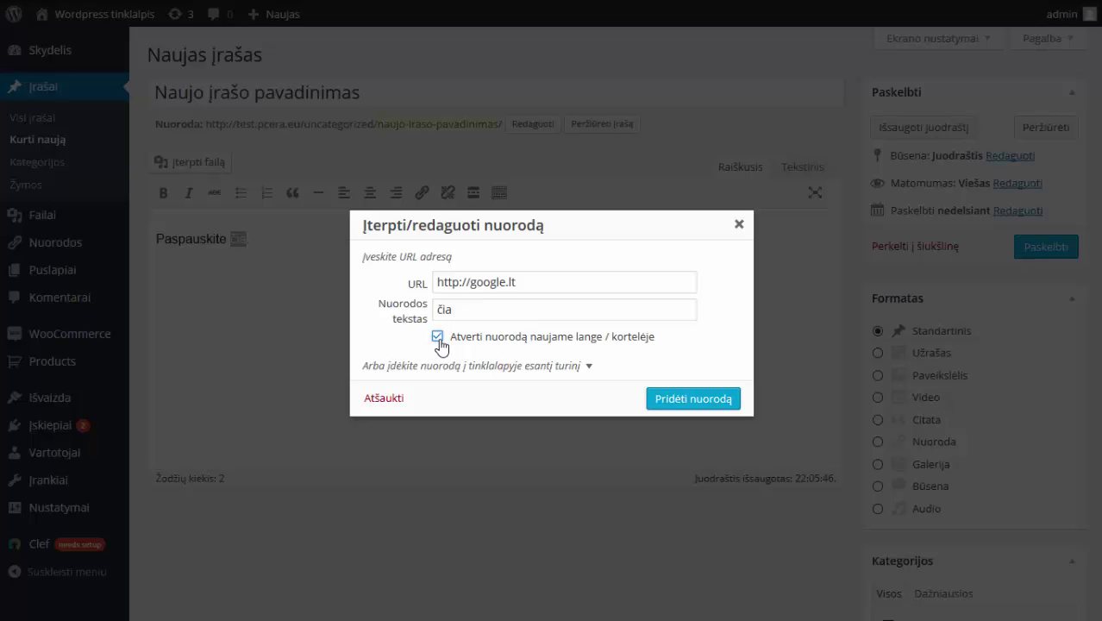
left_click(692, 399)
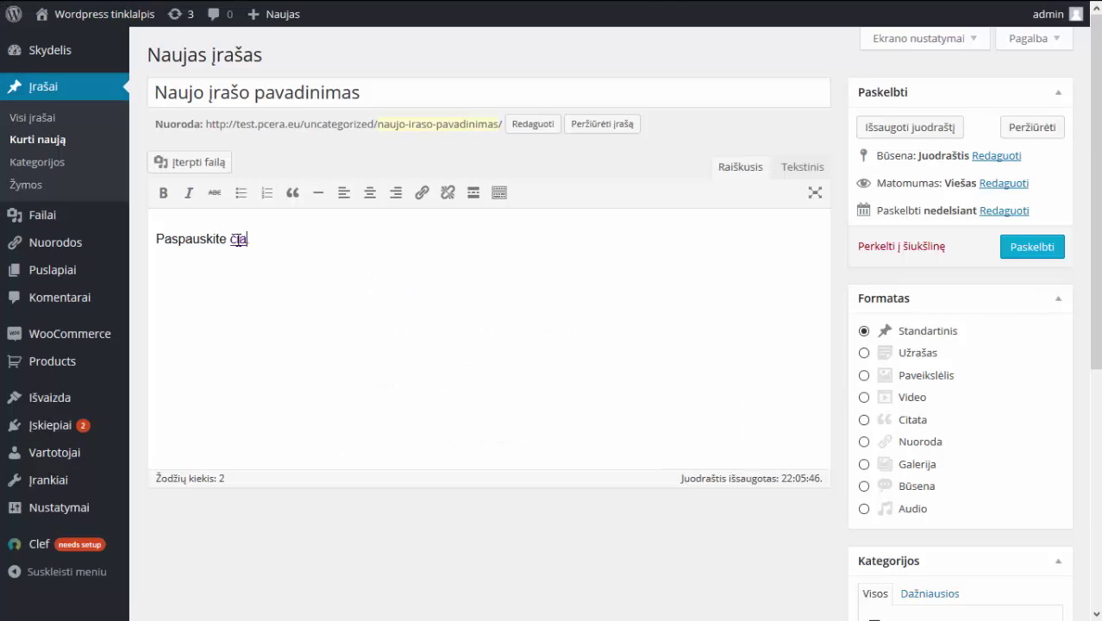
type(".")
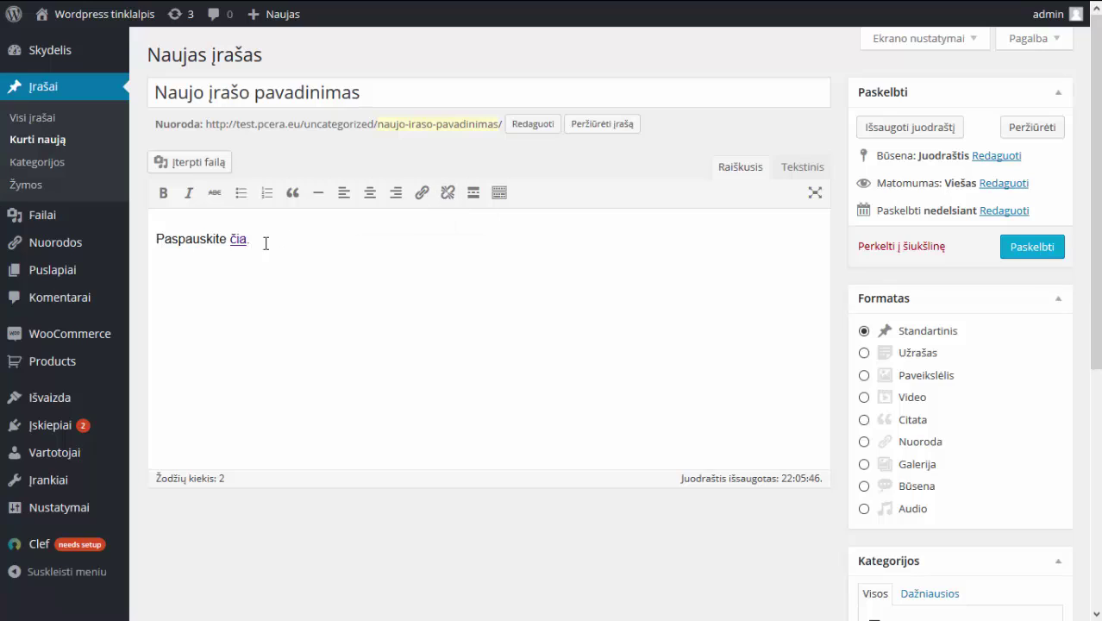
left_click_drag(267, 242, 231, 245)
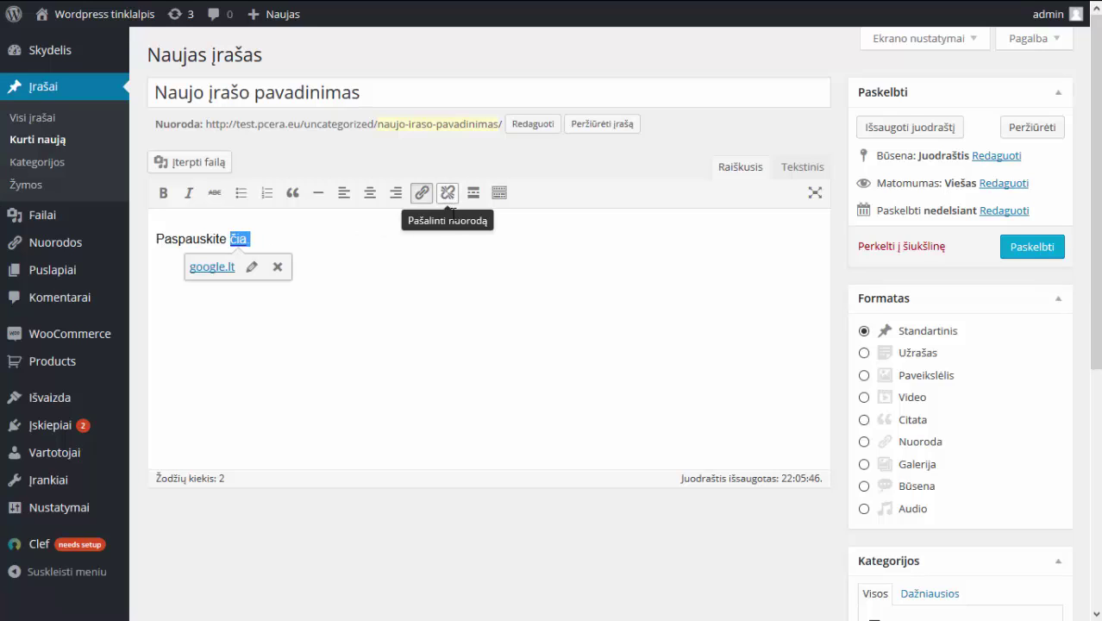
left_click(463, 254)
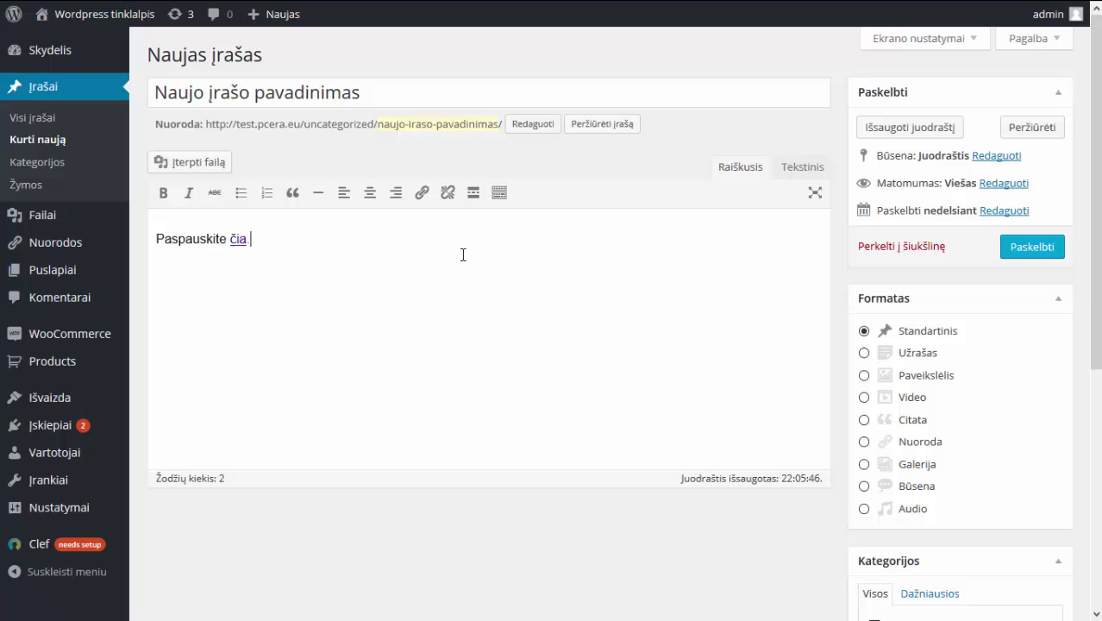
Show the extended toolbar and add 'Pavadinima' as a new unformatted first line.
left_click(499, 194)
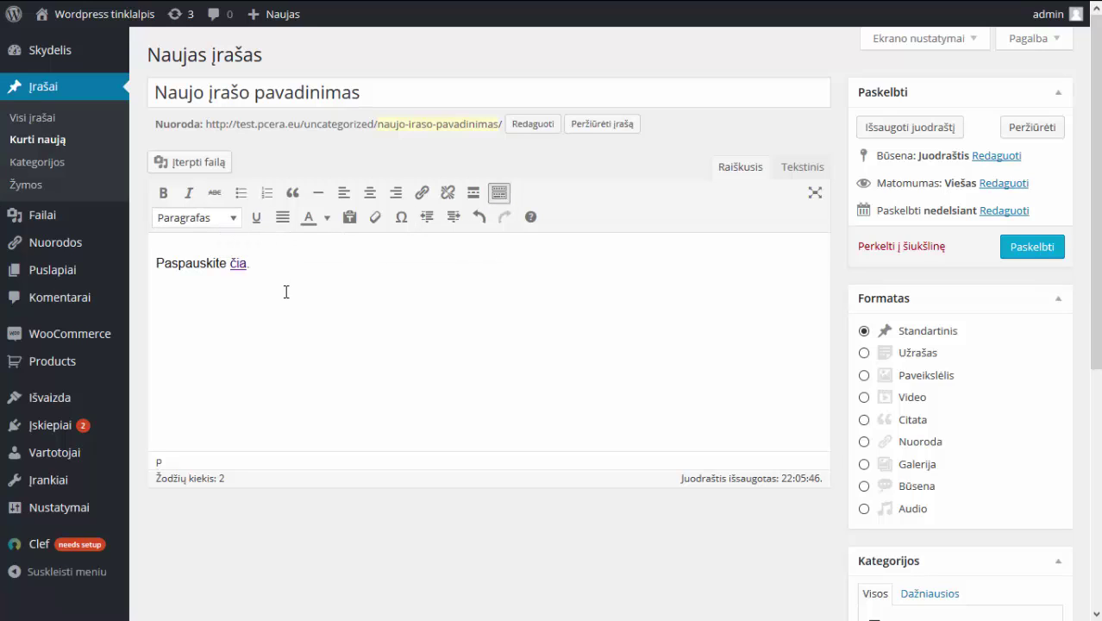
left_click(158, 266)
key("Return")
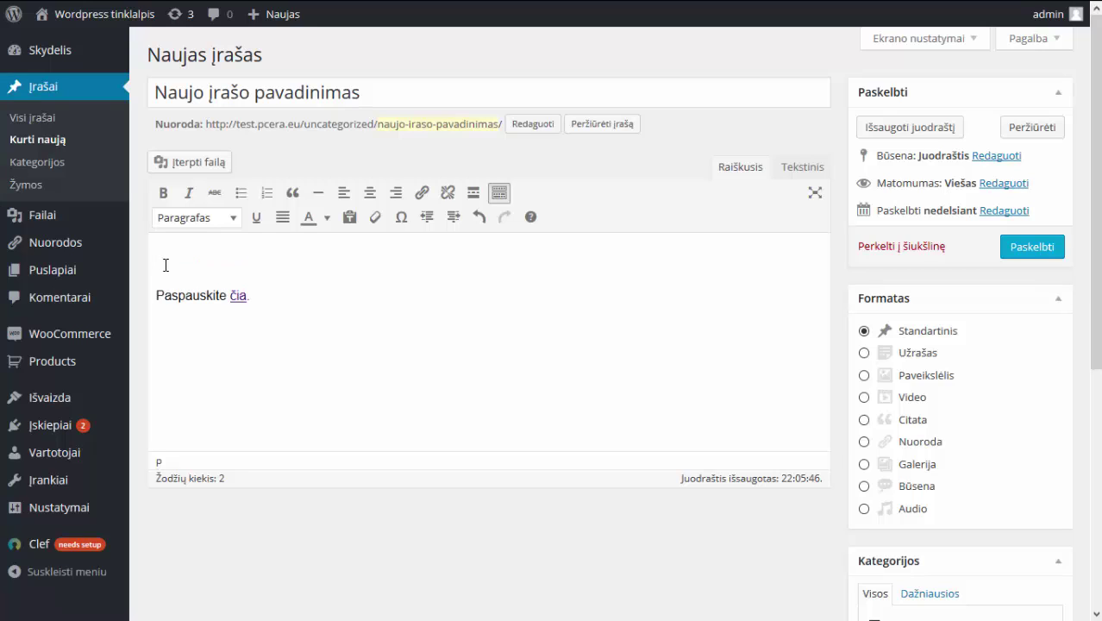
type("Pa")
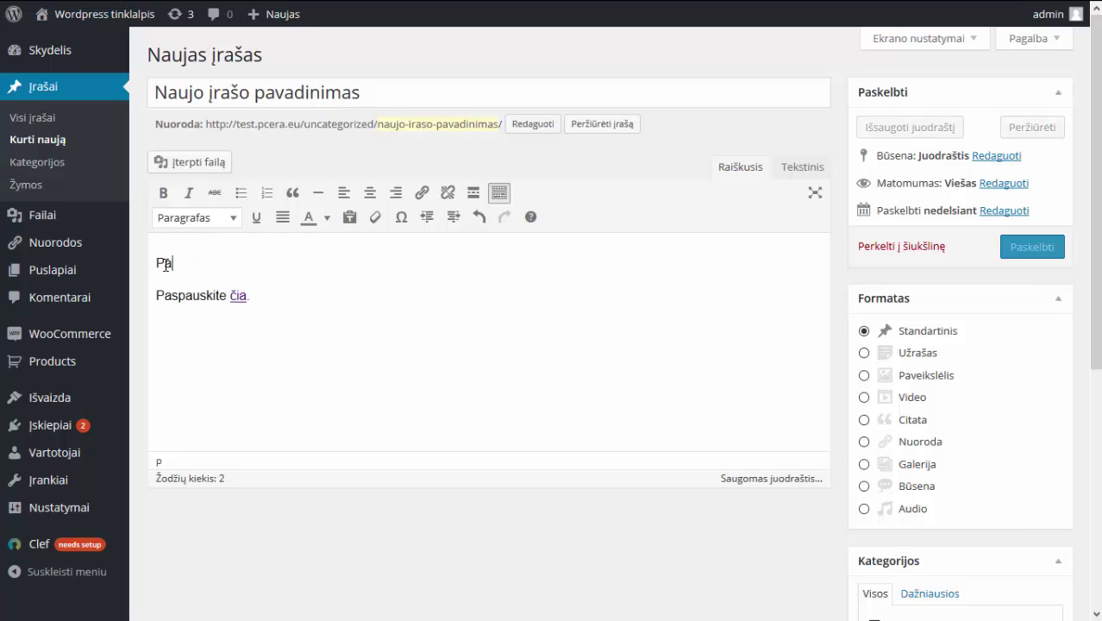
type("vadinima")
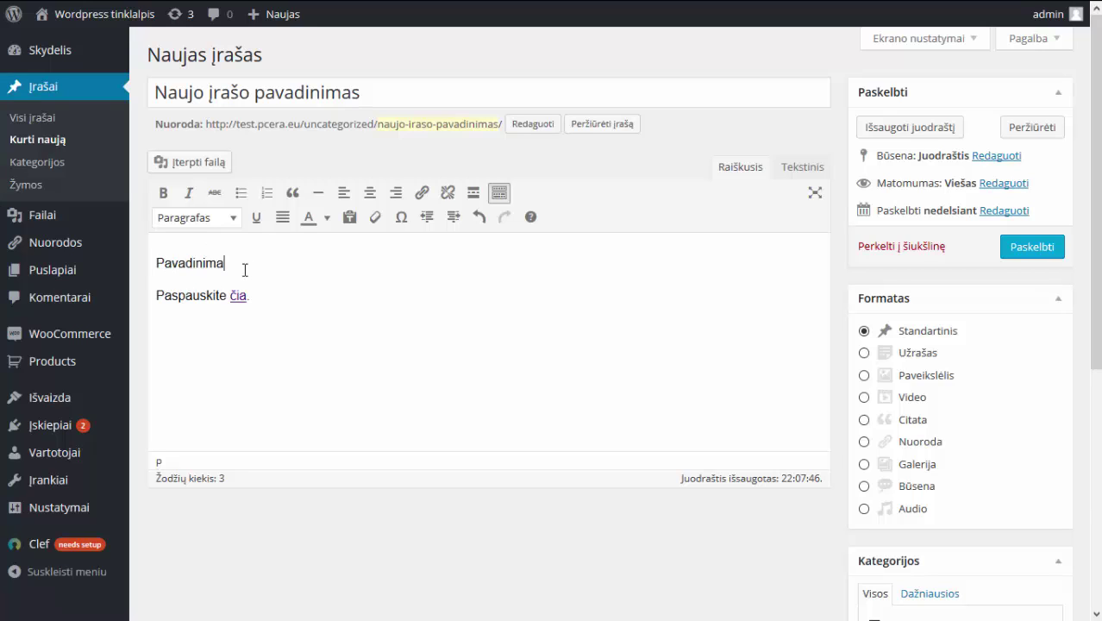
left_click_drag(242, 266, 146, 262)
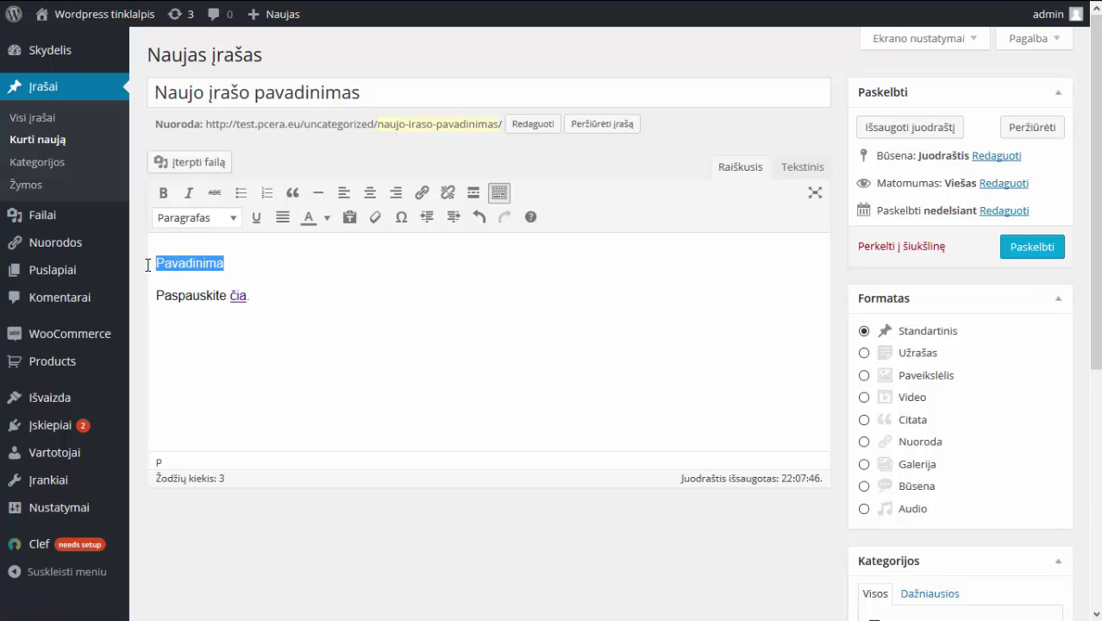
left_click(233, 226)
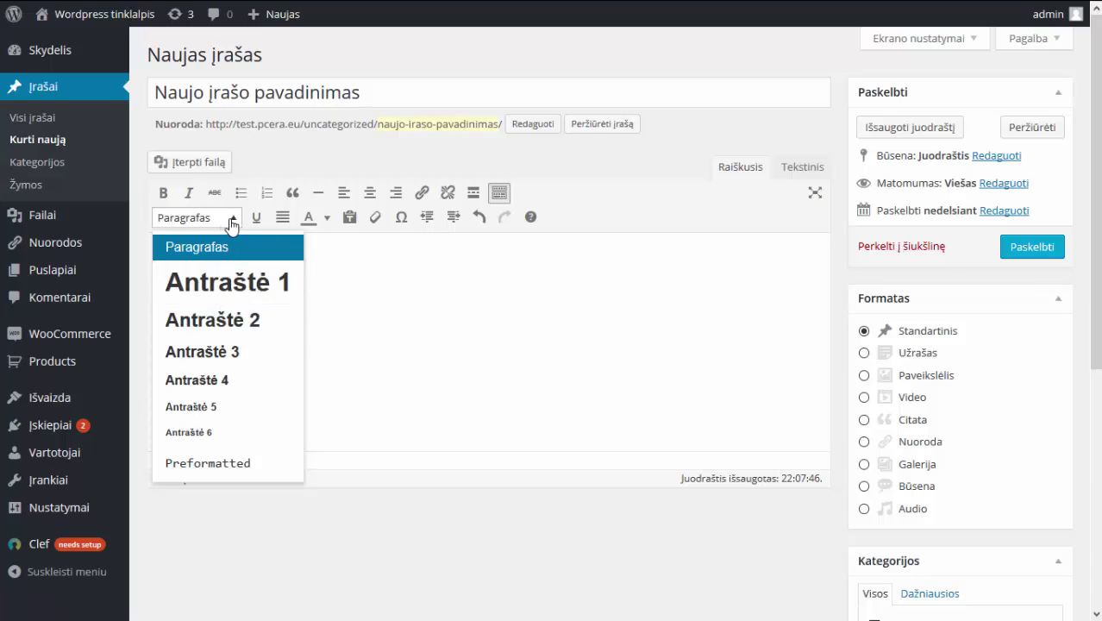
left_click(231, 221)
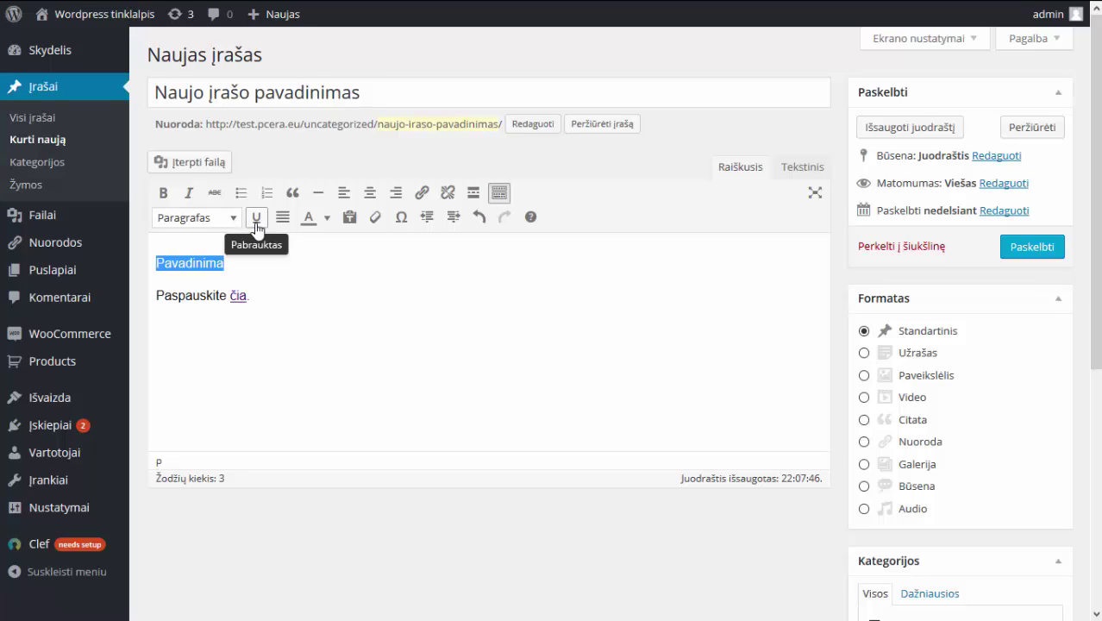
left_click(256, 226)
left_click(256, 227)
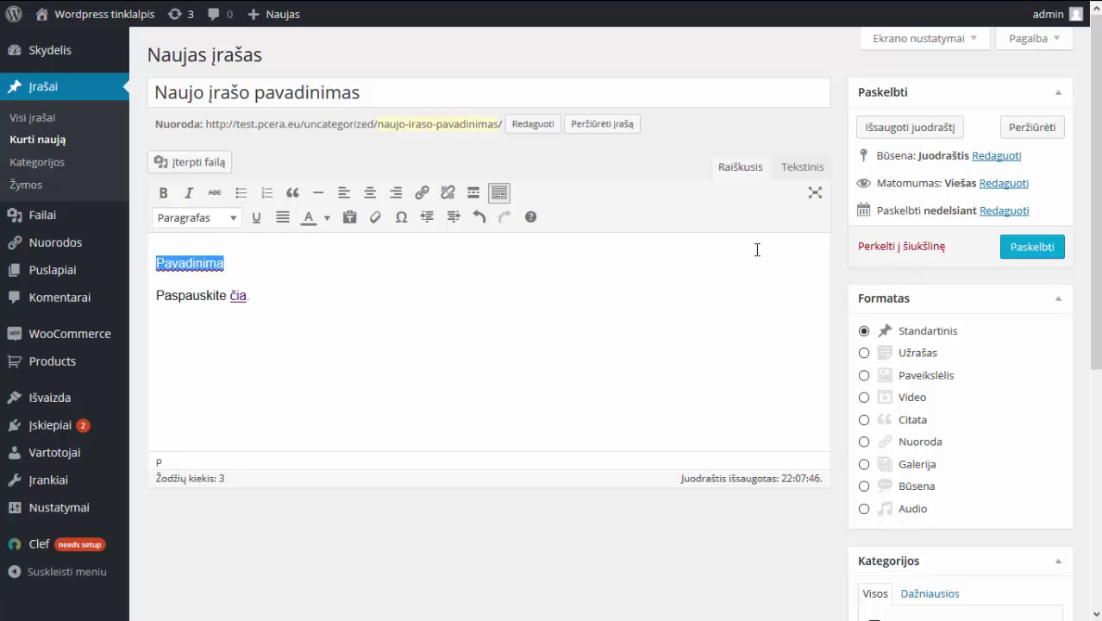
Colour the word 'Pavadinima' red.
left_click(328, 218)
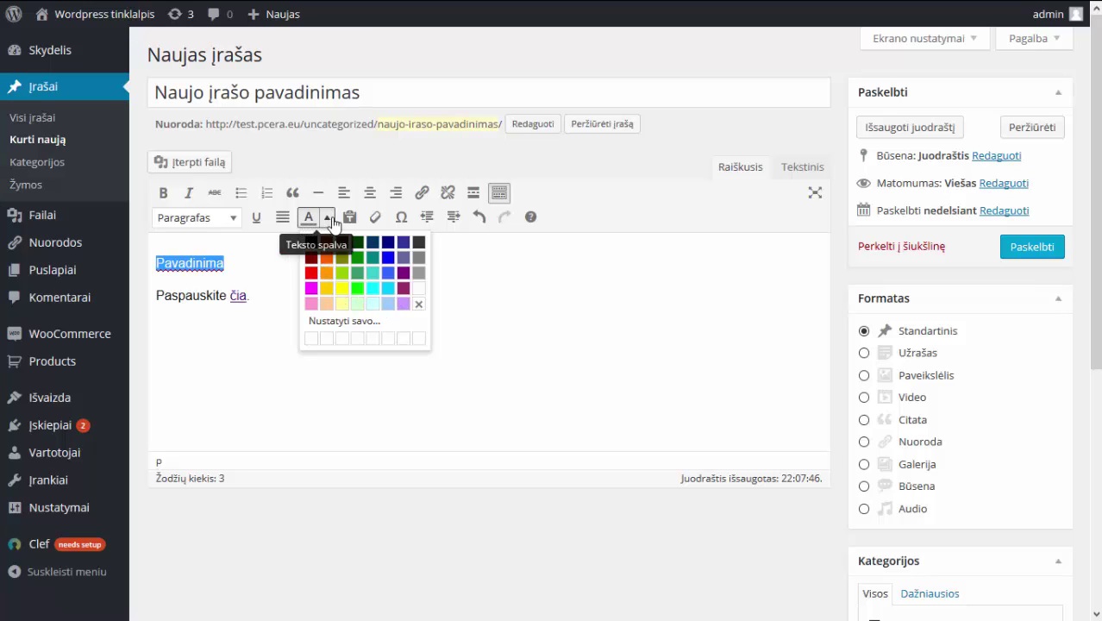
left_click(312, 273)
left_click(328, 273)
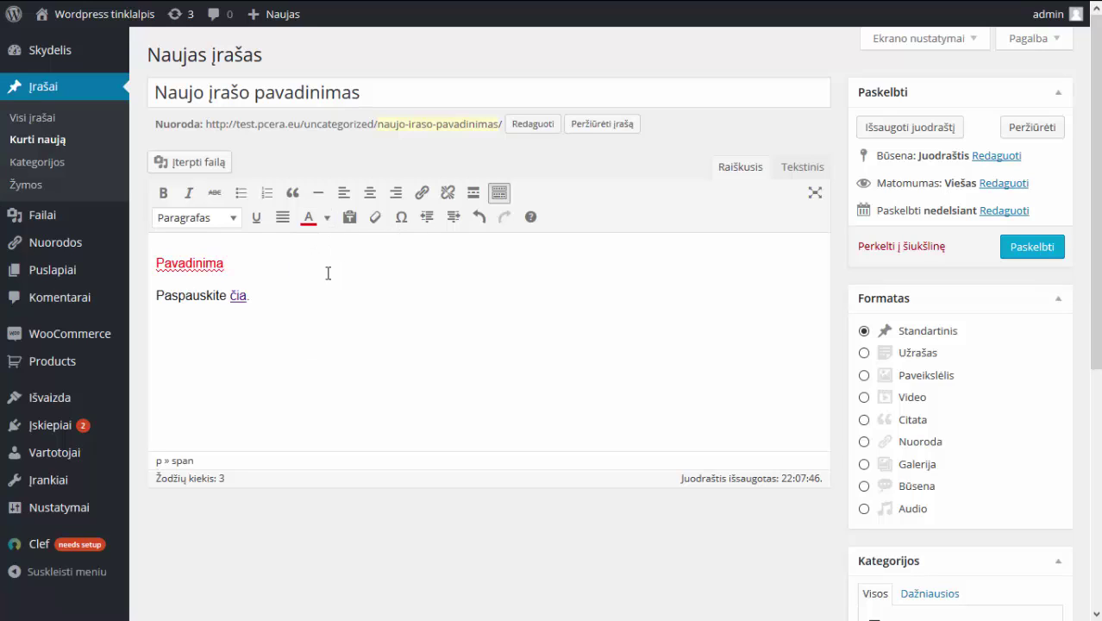
left_click_drag(308, 273, 139, 274)
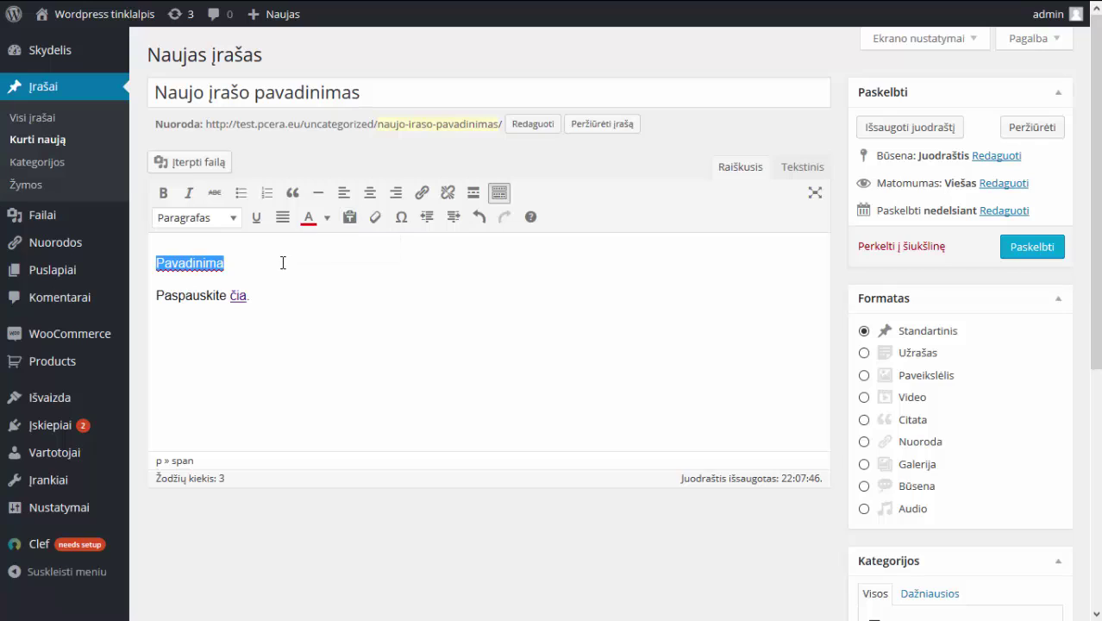
left_click(350, 256)
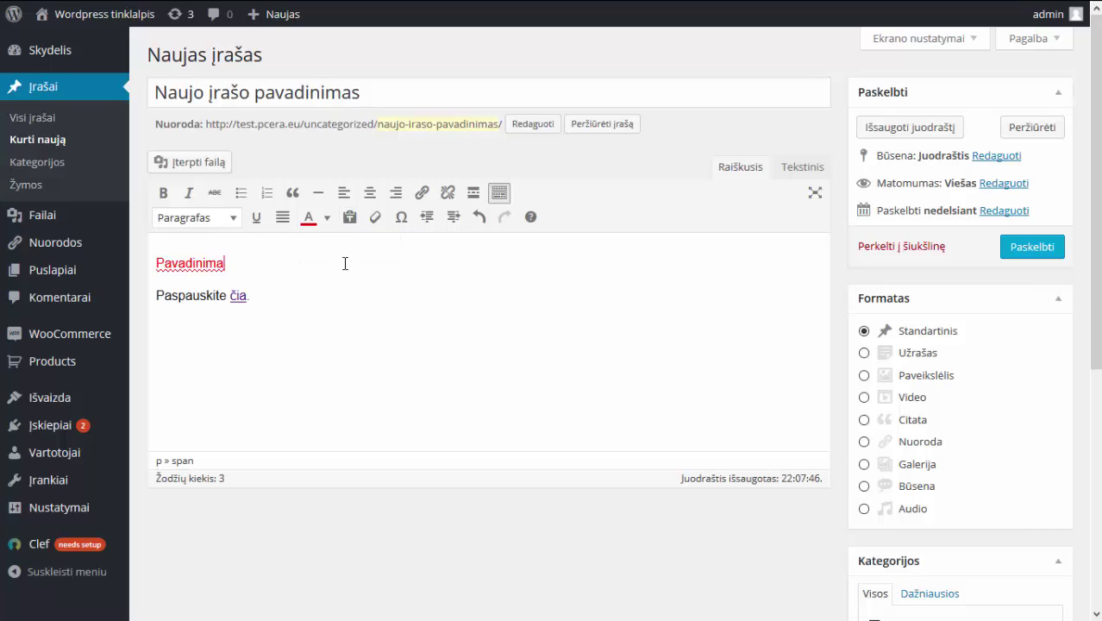
double_click(194, 269)
key("ctrl+c")
left_click(379, 264)
Turn on paste-as-plain-text, test-paste 'Pavadinima', undo it, and reselect the word.
left_click(344, 222)
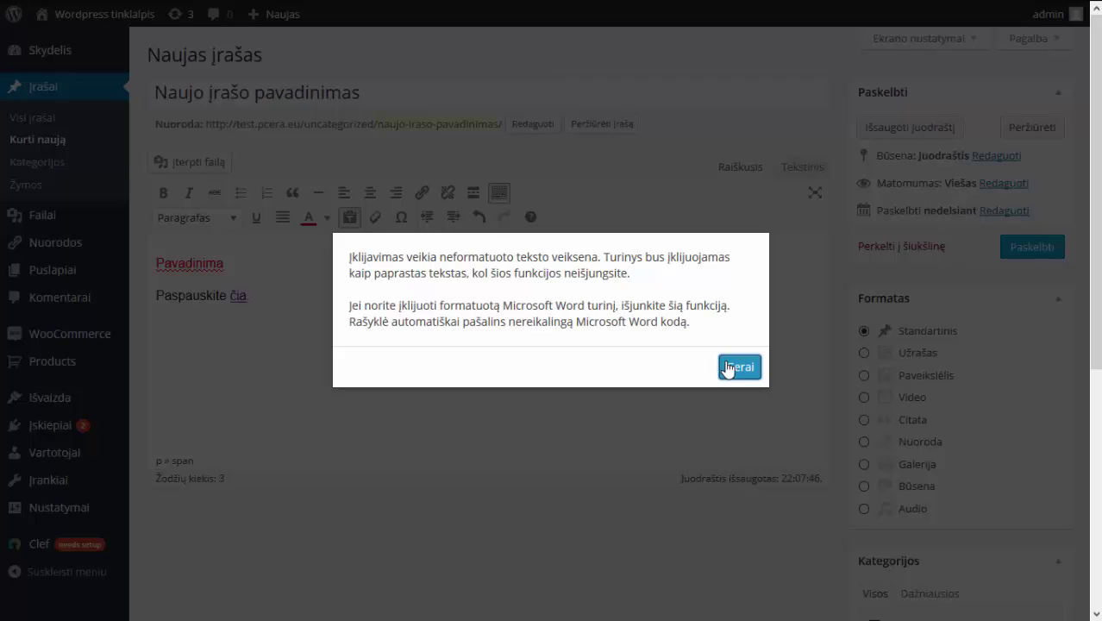
left_click(728, 369)
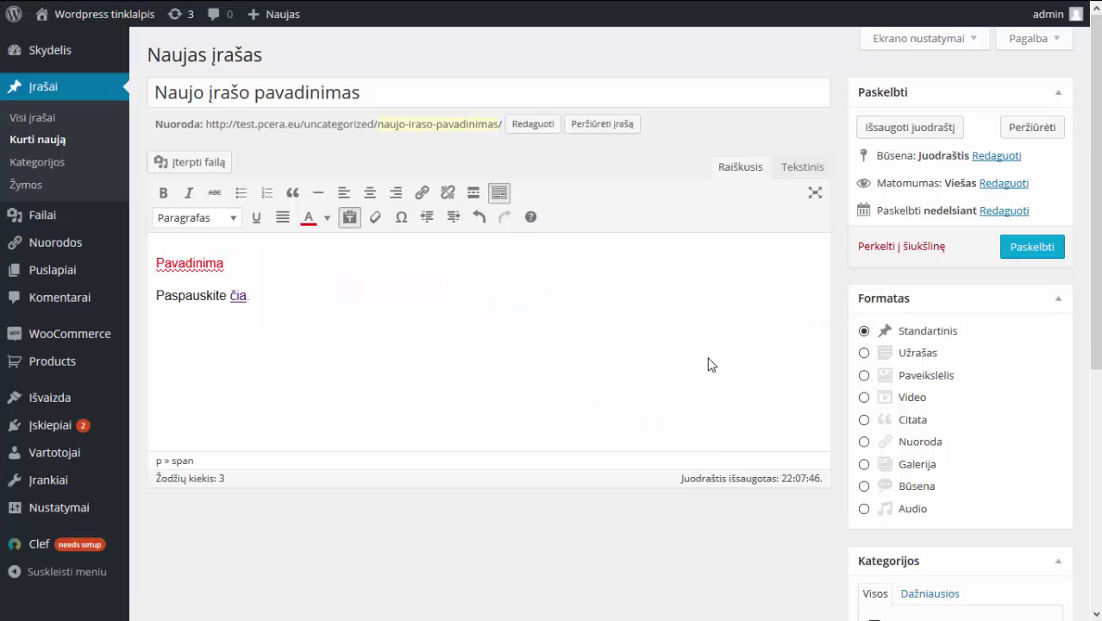
key("ctrl+v")
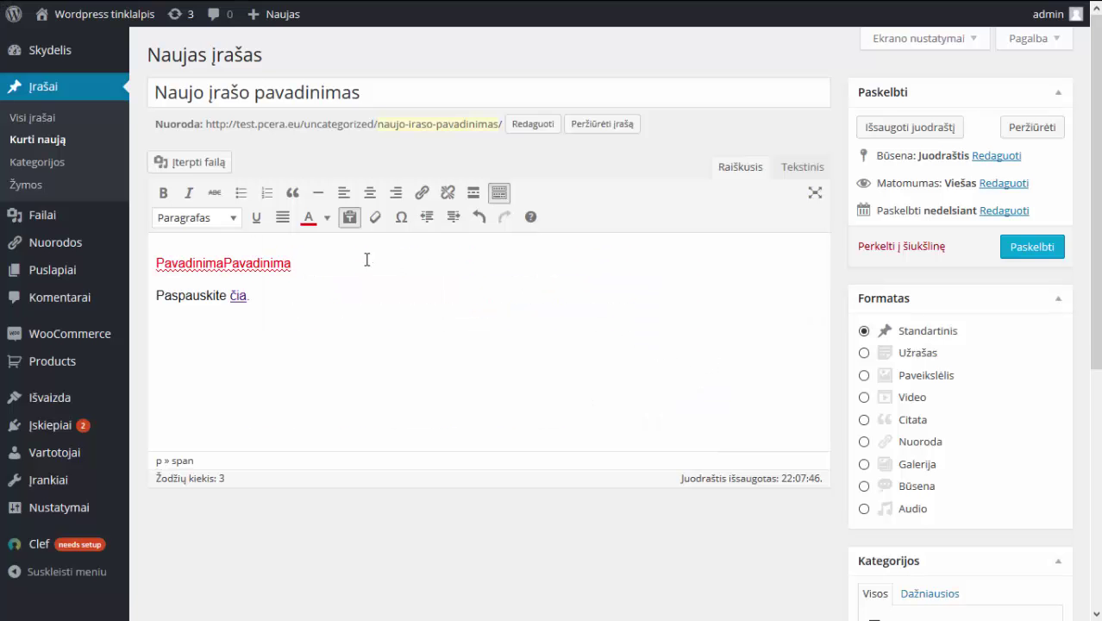
key("ctrl+z")
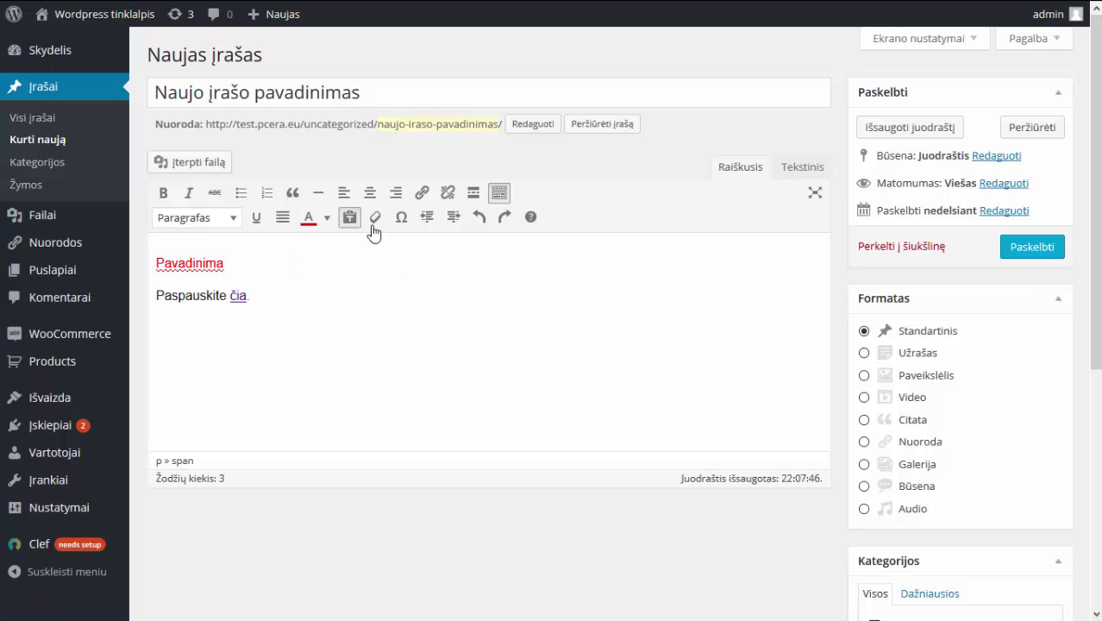
left_click_drag(226, 263, 156, 263)
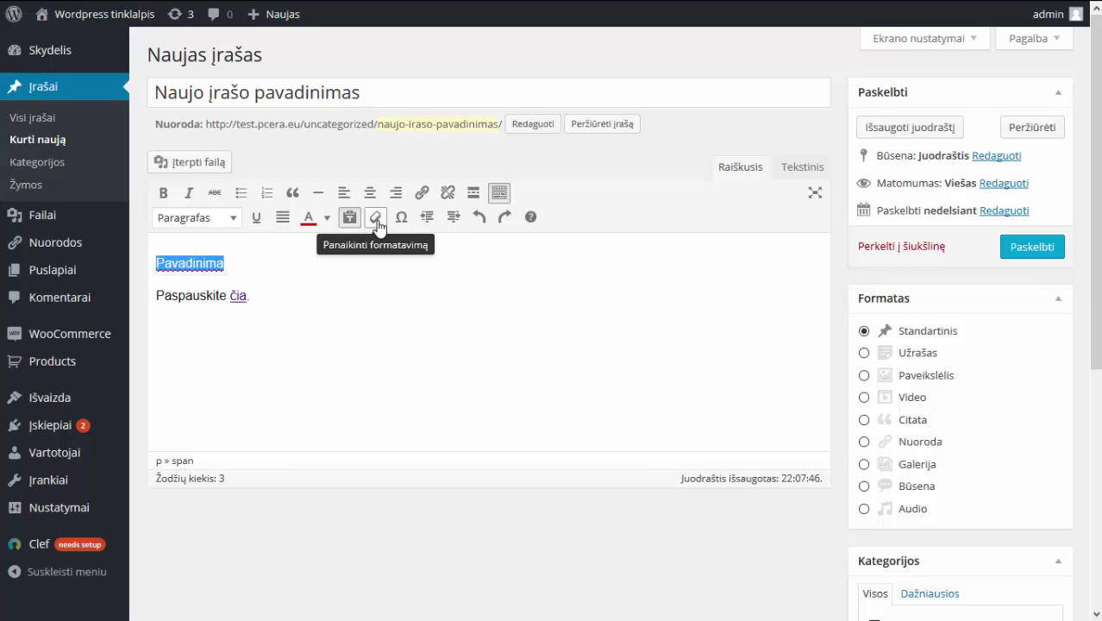
Clear the red formatting from 'Pavadinima', closing the special character picker without inserting anything.
left_click(380, 228)
left_click(378, 227)
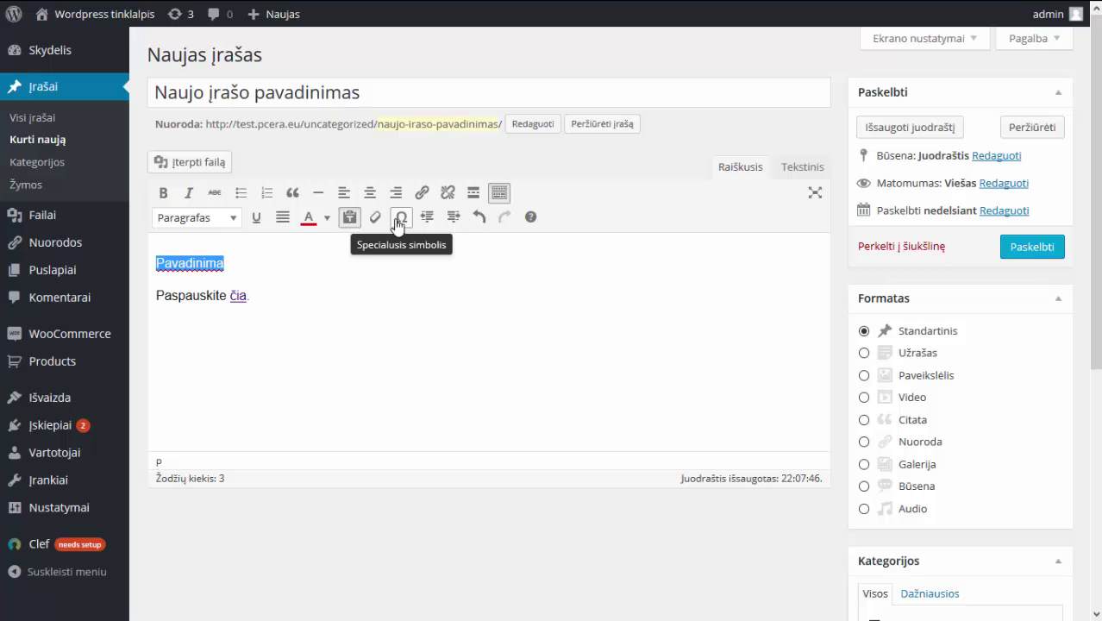
left_click(400, 223)
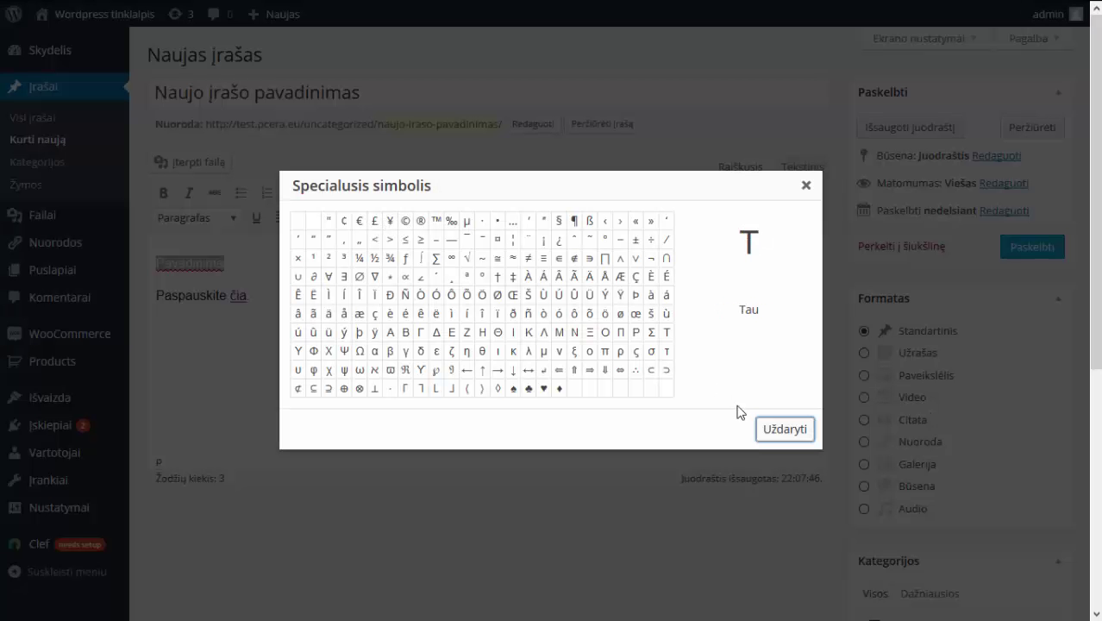
left_click(792, 434)
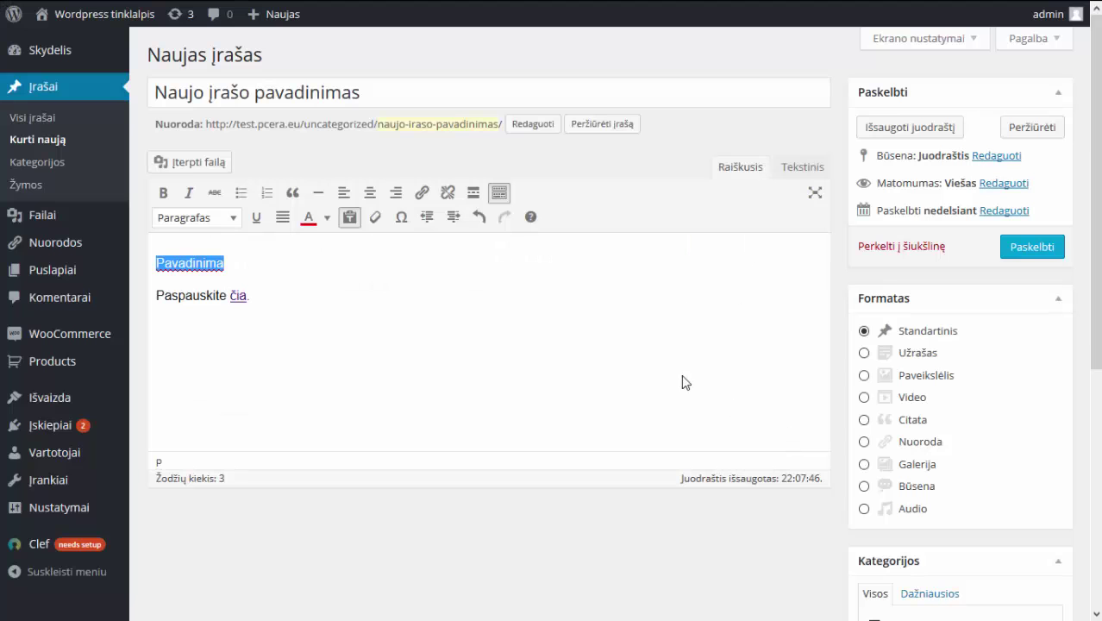
left_click(401, 219)
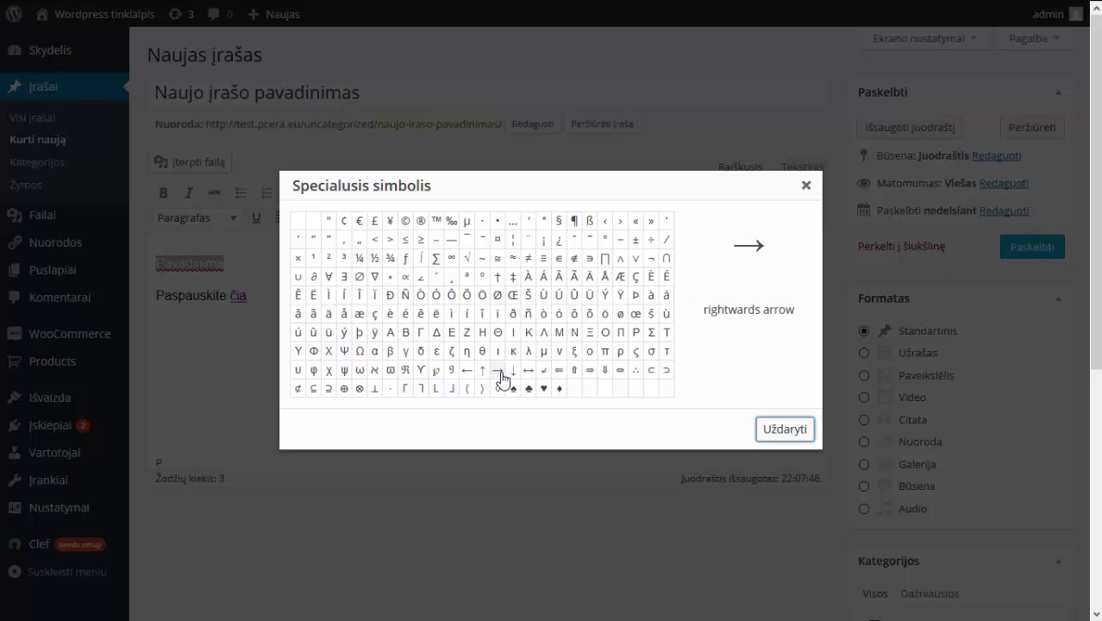
left_click(780, 429)
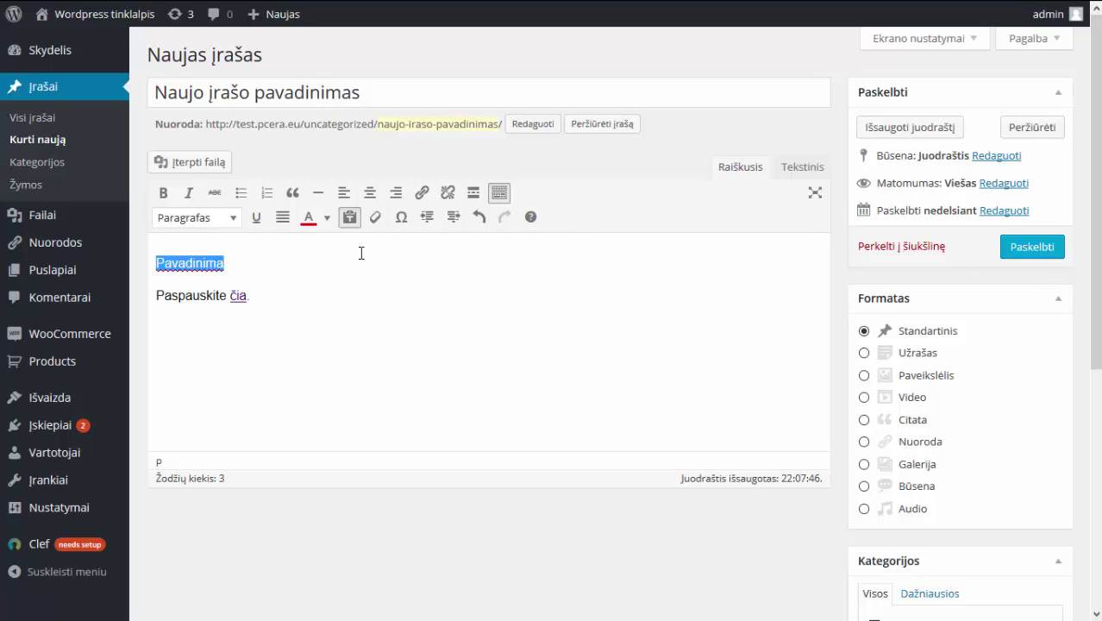
left_click(327, 260)
left_click(313, 285)
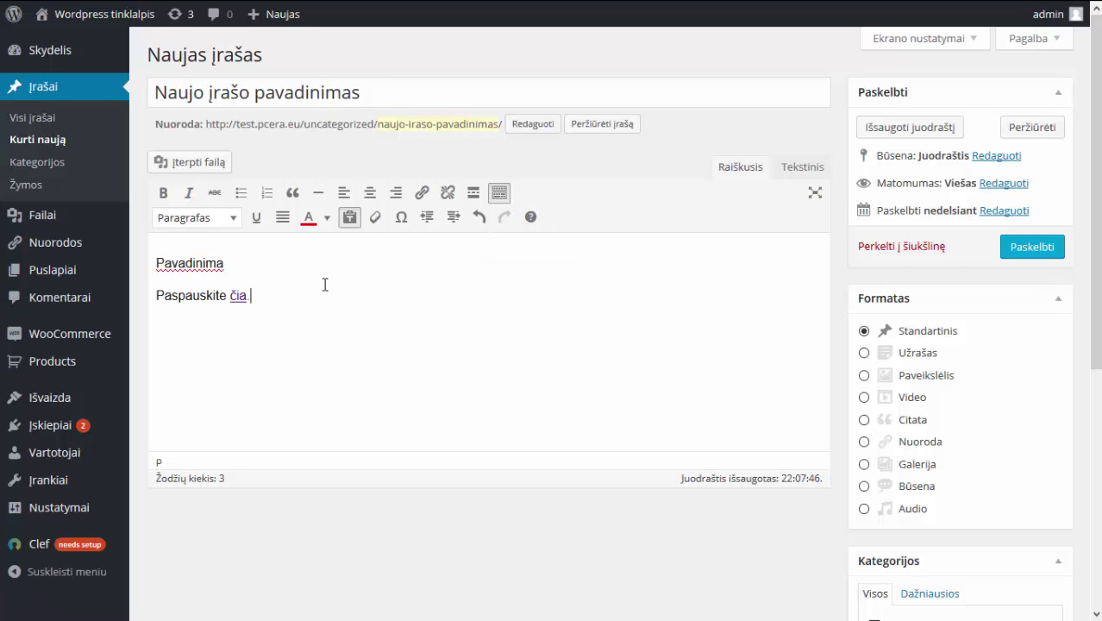
Add the line 'Sąrašo antra eilutė' and number it with 'Paspauskite čia.'.
key("Return")
type("Sarašo")
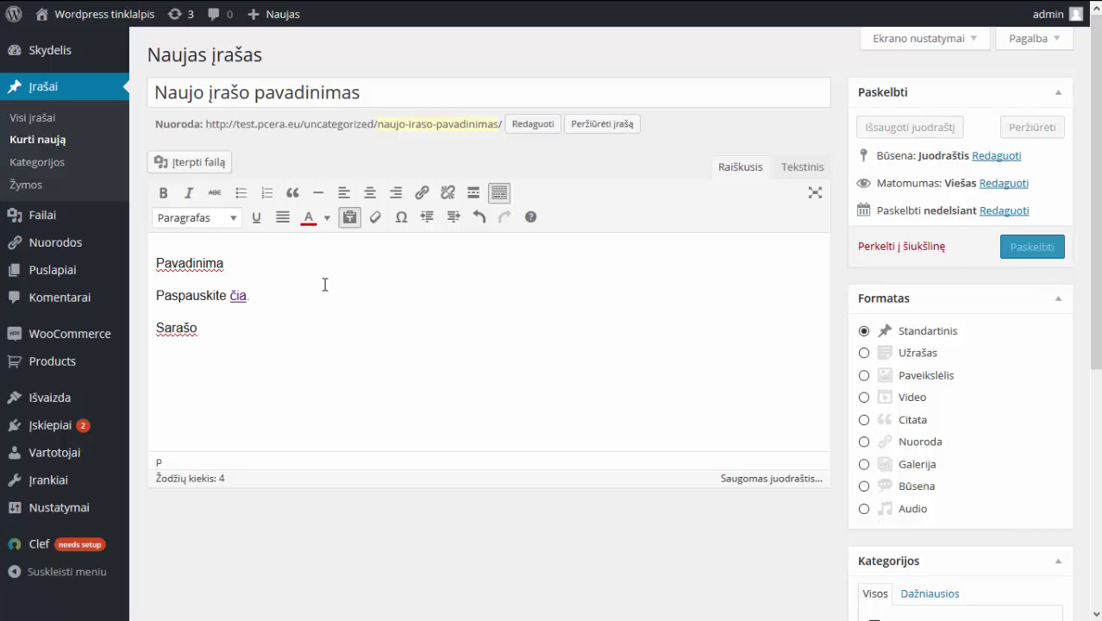
type(" anrr")
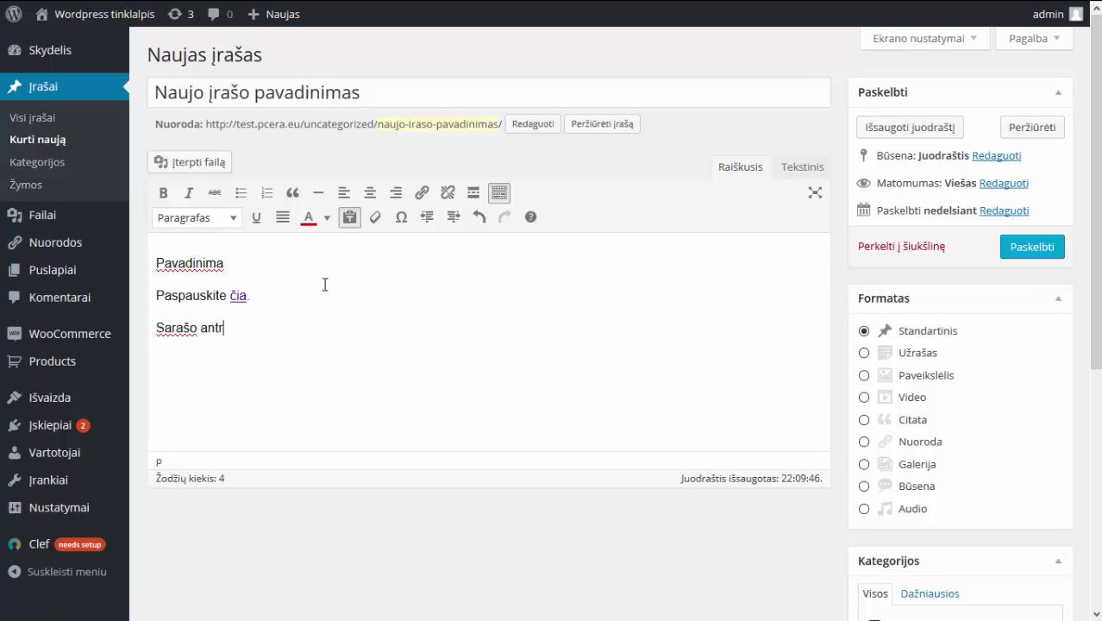
type("a eilutė")
left_click_drag(266, 328, 160, 318)
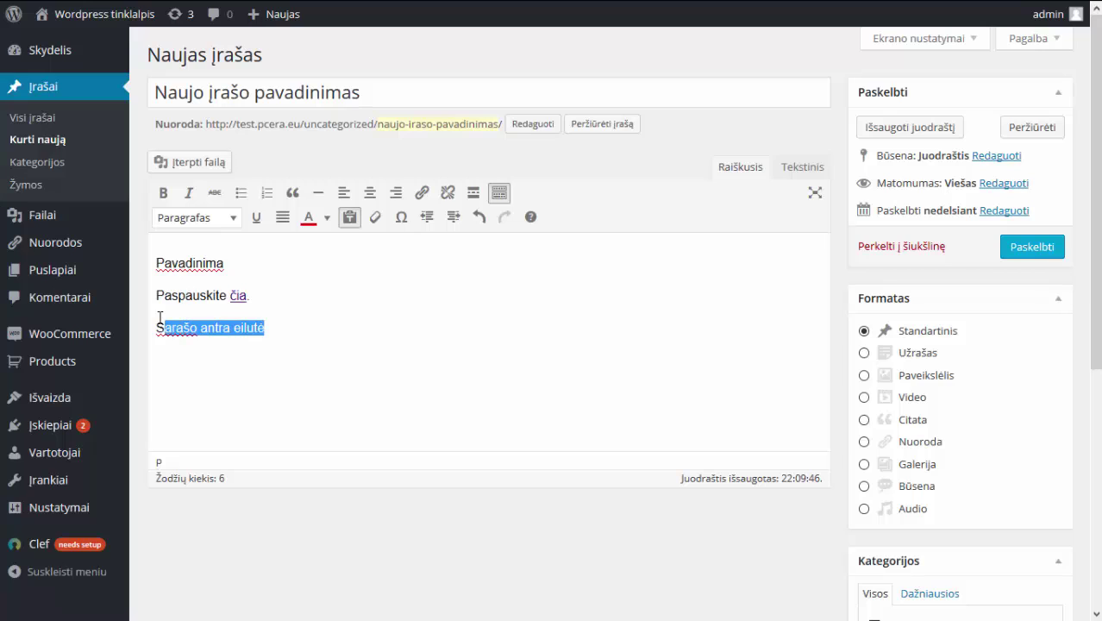
left_click_drag(264, 328, 160, 295)
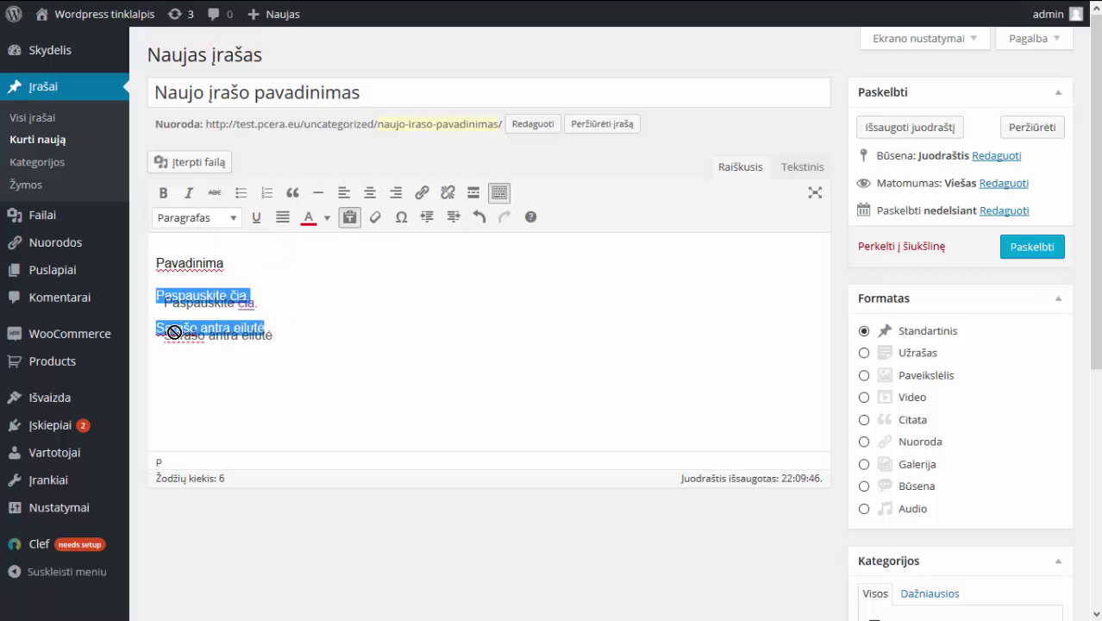
left_click(170, 327)
key("BackSpace")
type("ą")
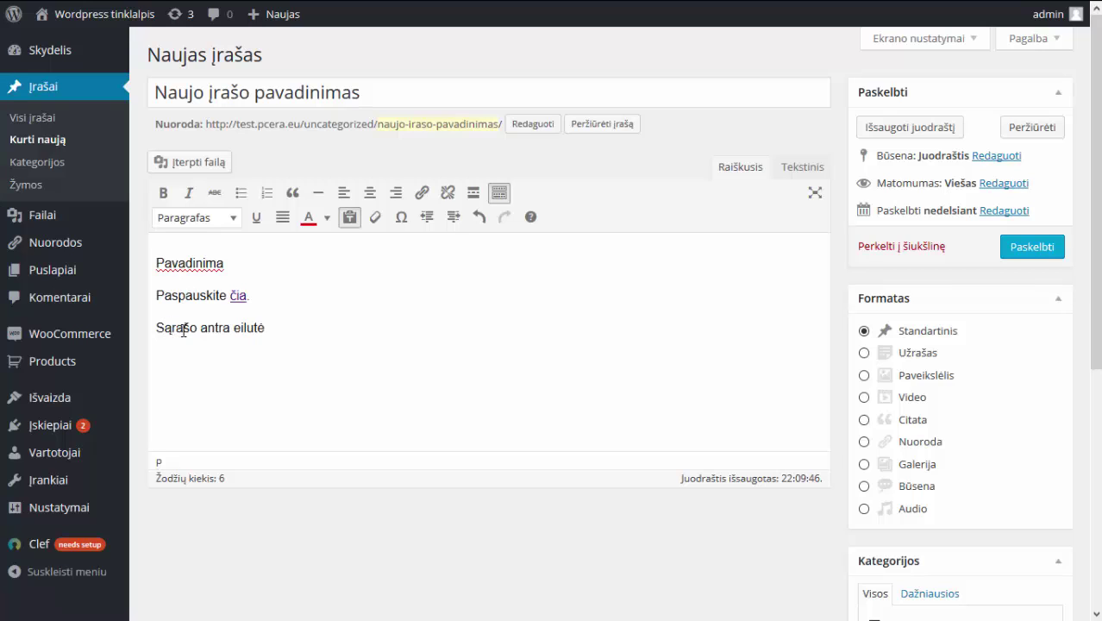
left_click_drag(297, 325, 158, 296)
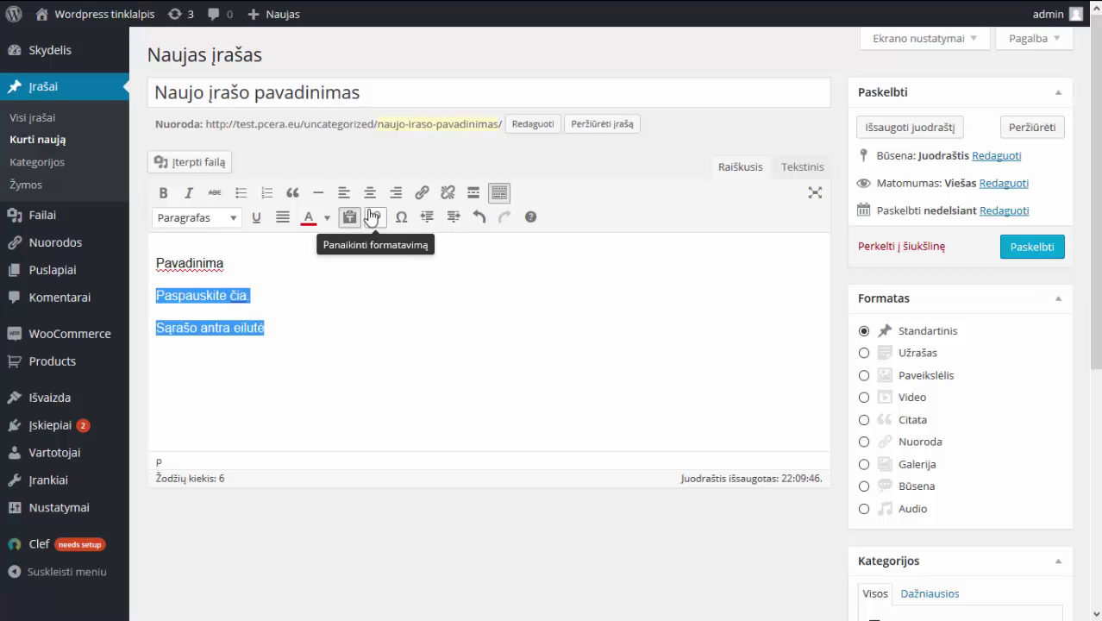
left_click(268, 194)
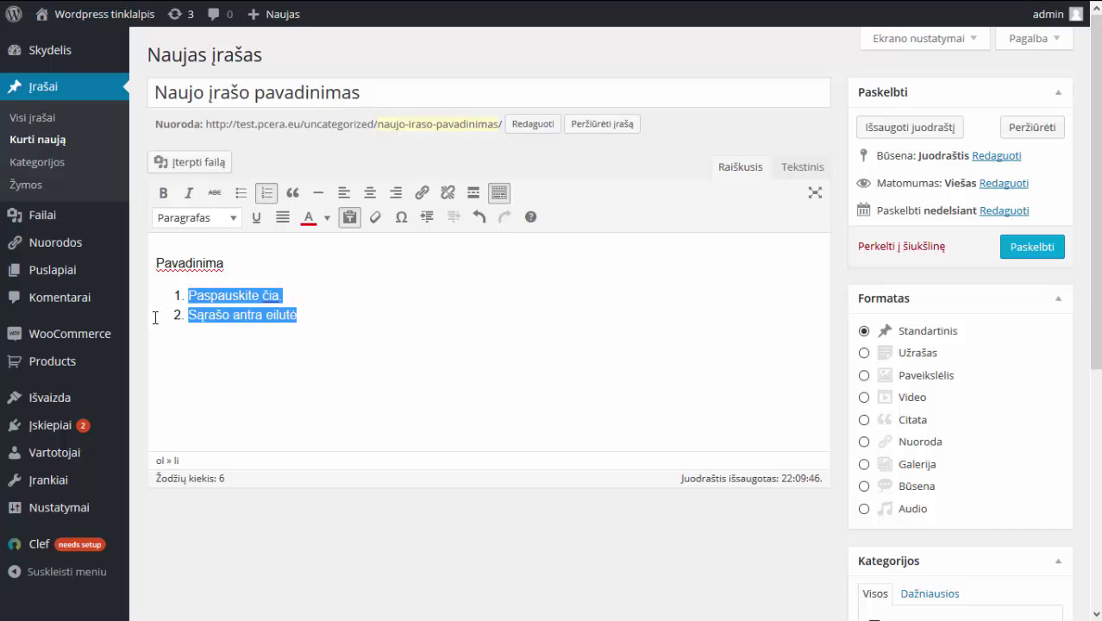
left_click(189, 315)
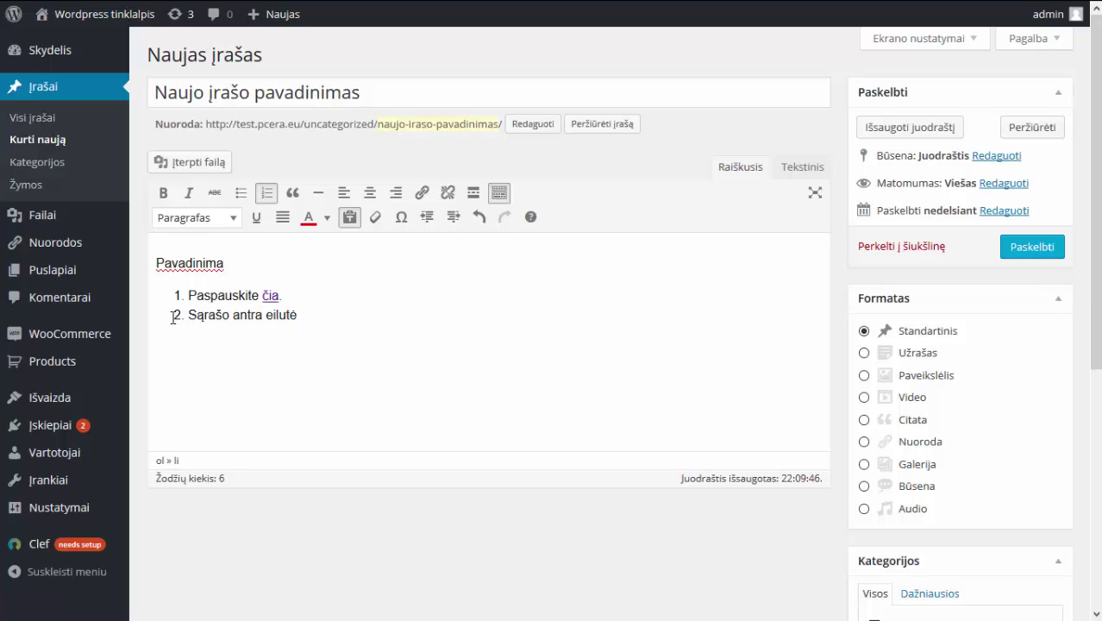
Indent 'Sąrašo antra eilutė' under the first item, then outdent it back.
left_click_drag(160, 317, 294, 319)
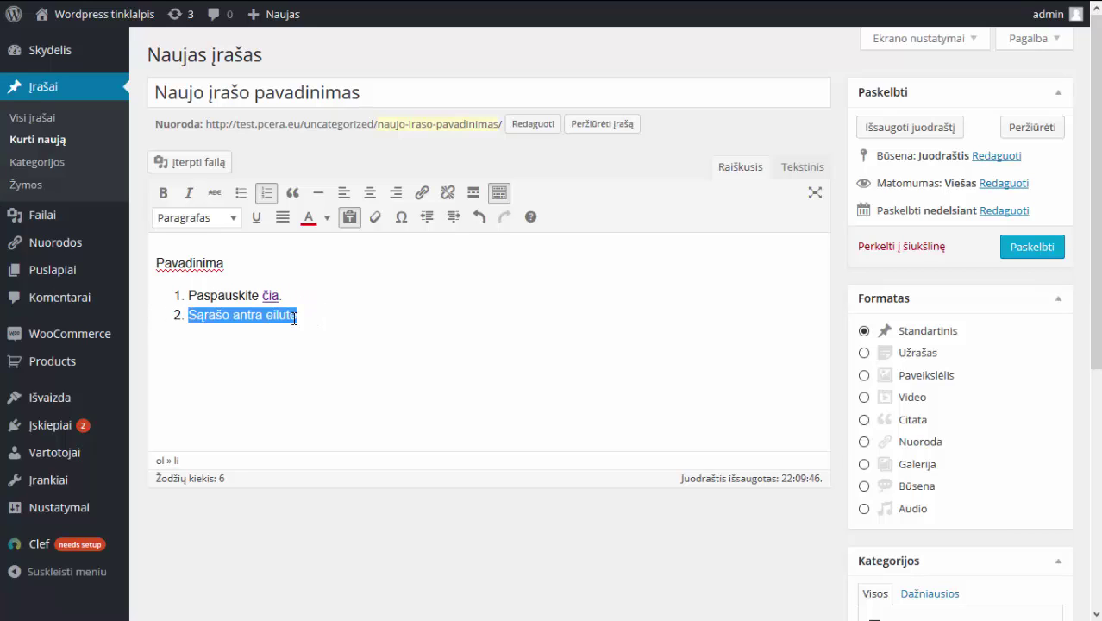
left_click(454, 218)
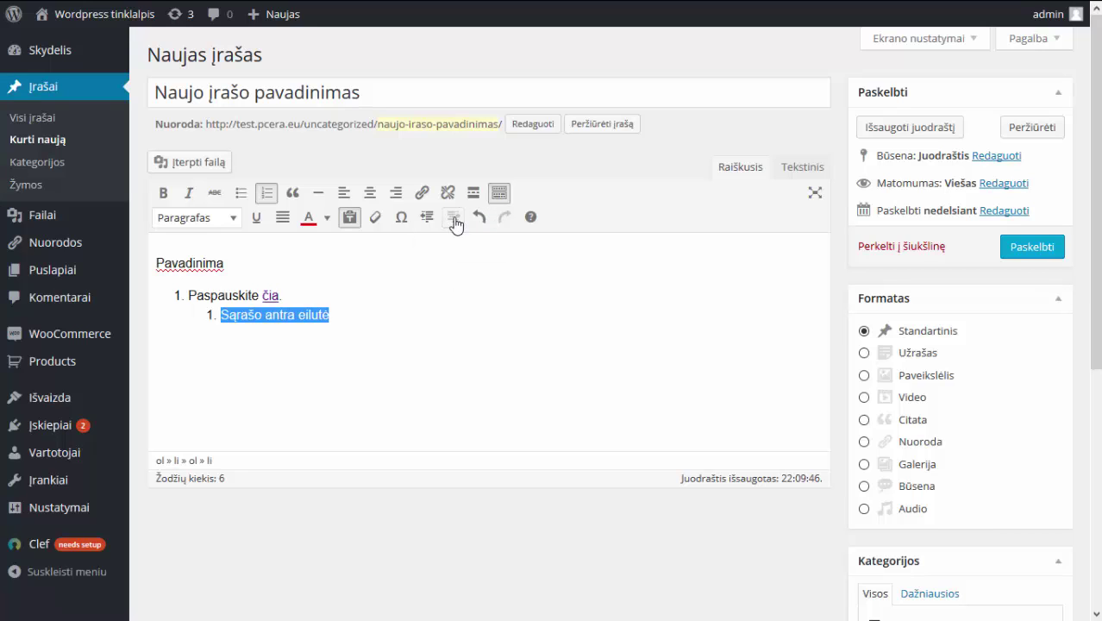
left_click(183, 293, "shift")
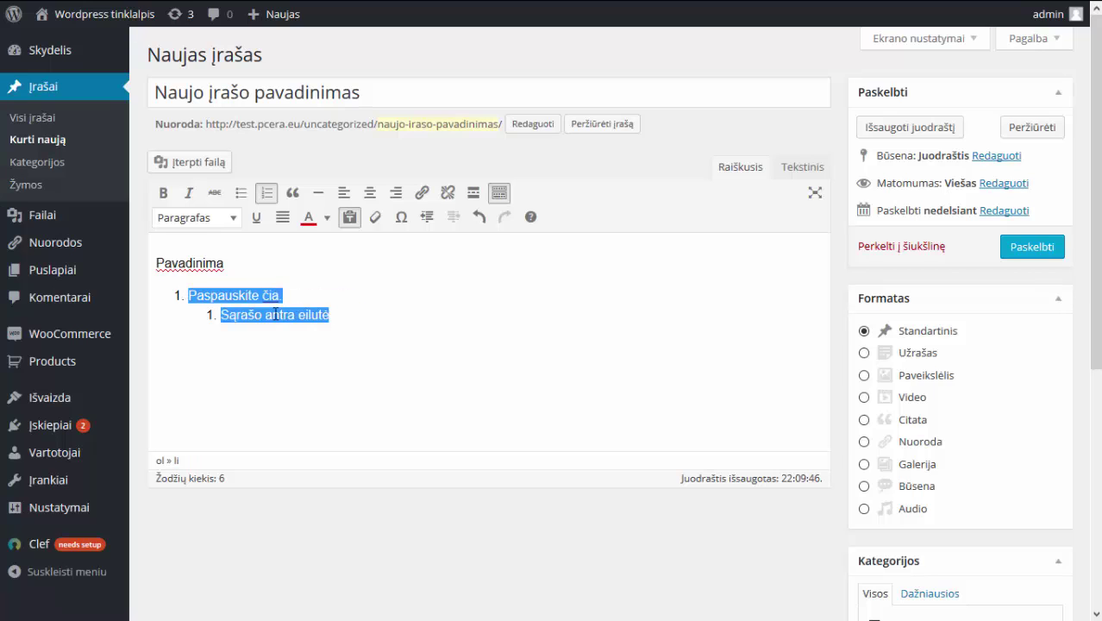
left_click(190, 312)
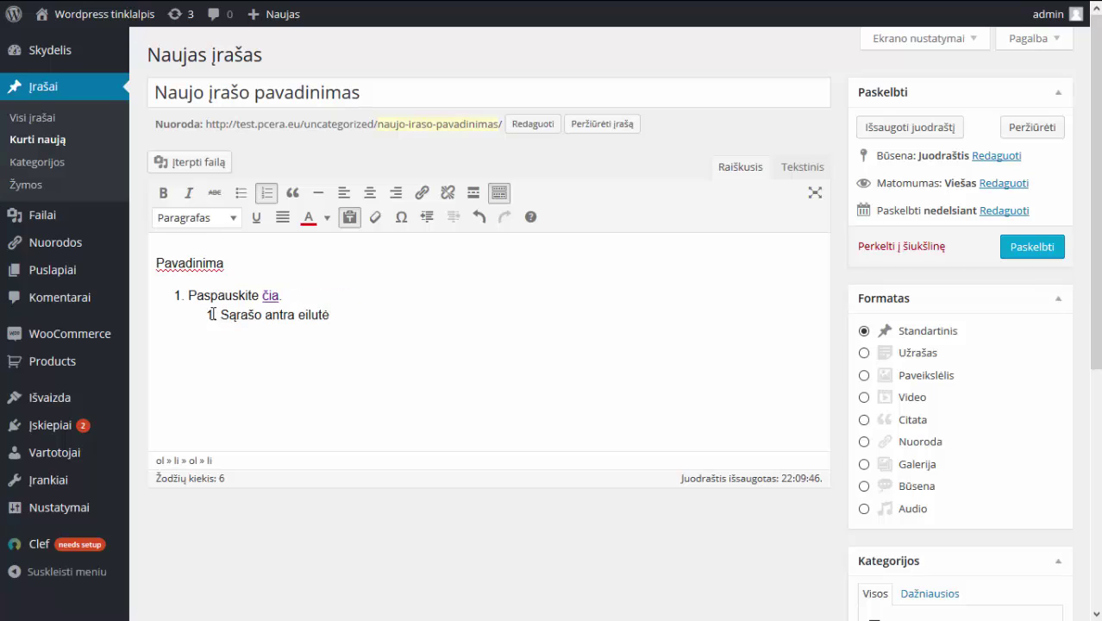
triple_click(229, 318)
left_click(311, 294)
left_click_drag(341, 314, 196, 313)
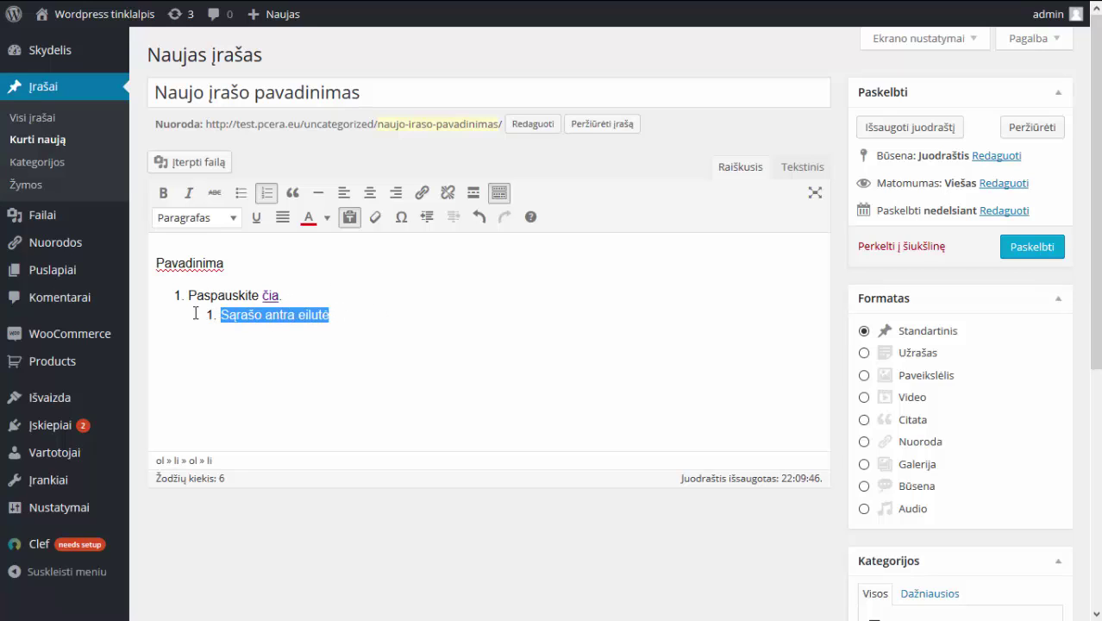
left_click(429, 218)
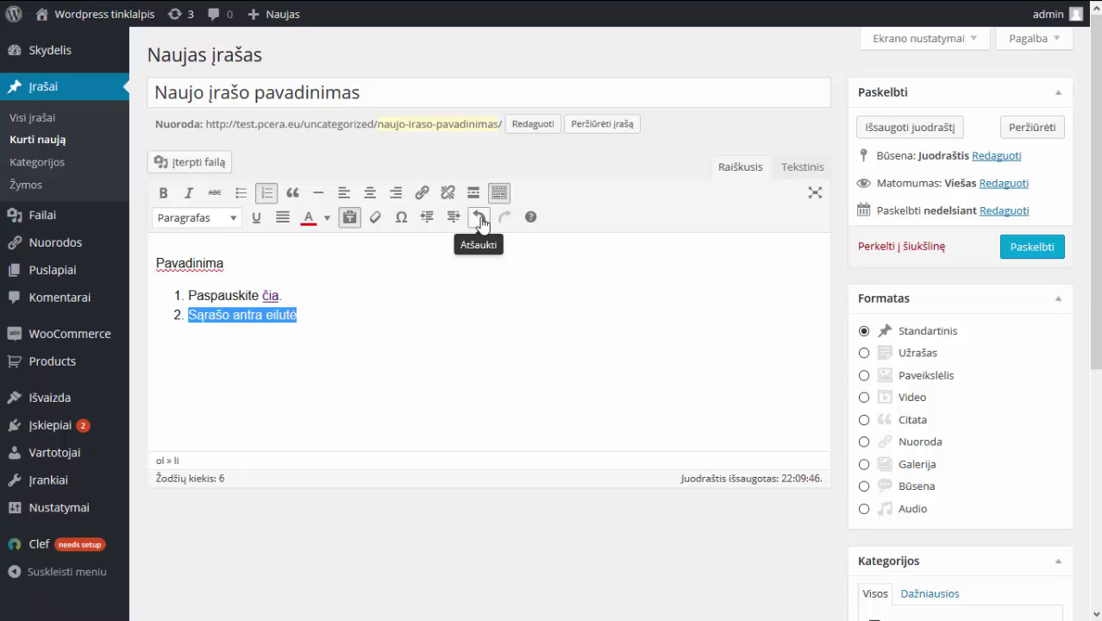
Re-nest 'Sąrašo antra eilutė' via undo/redo and show the Klaviatūros šaukiniai window.
left_click(480, 220)
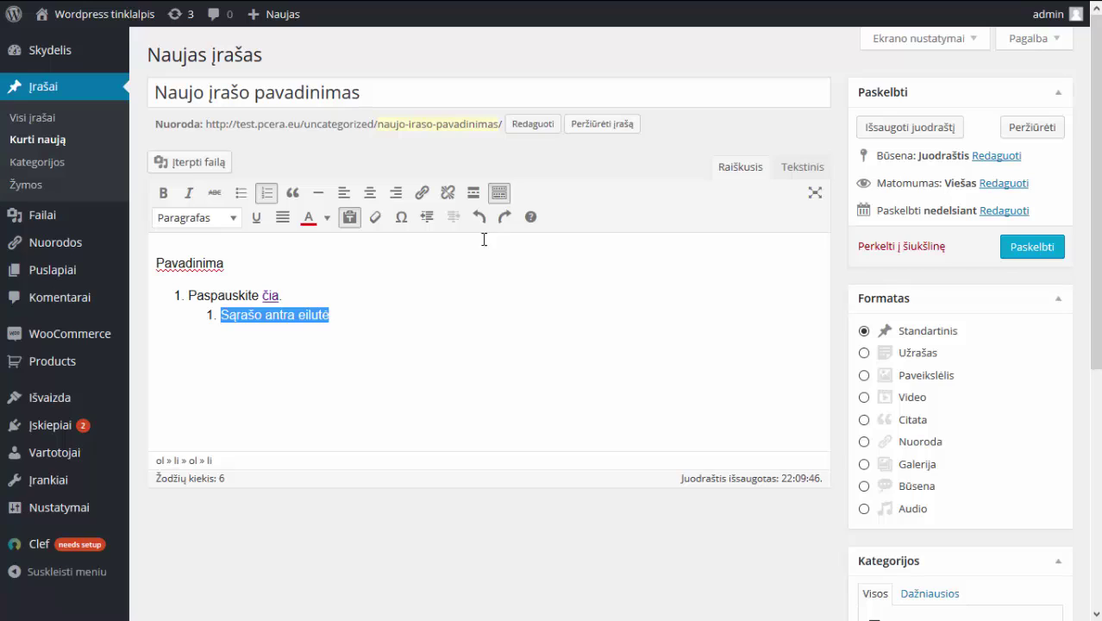
left_click(477, 221)
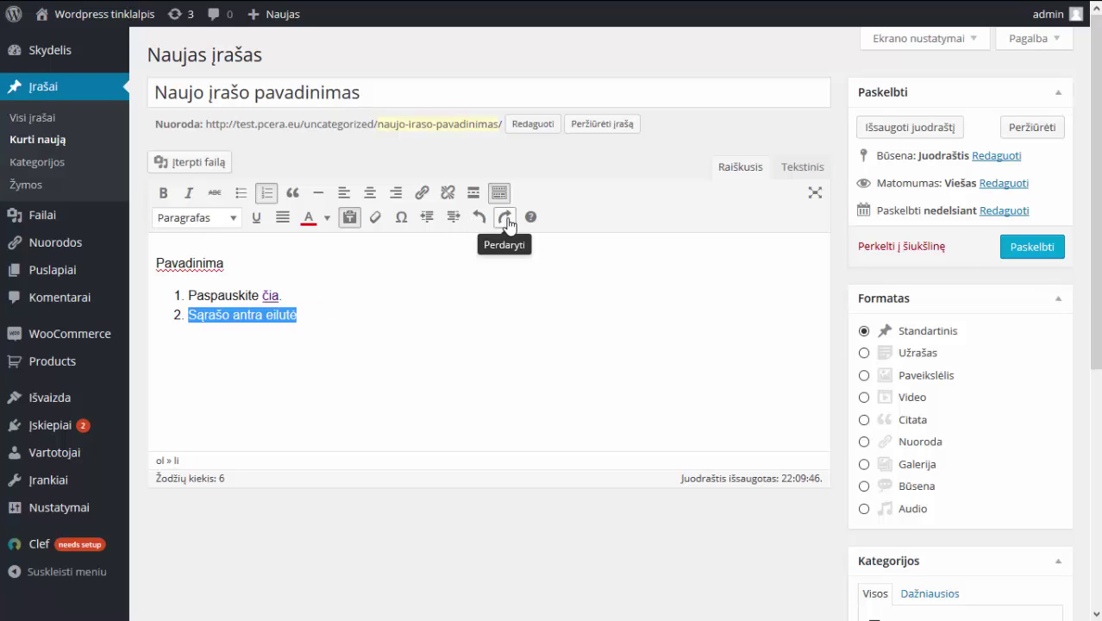
left_click(507, 220)
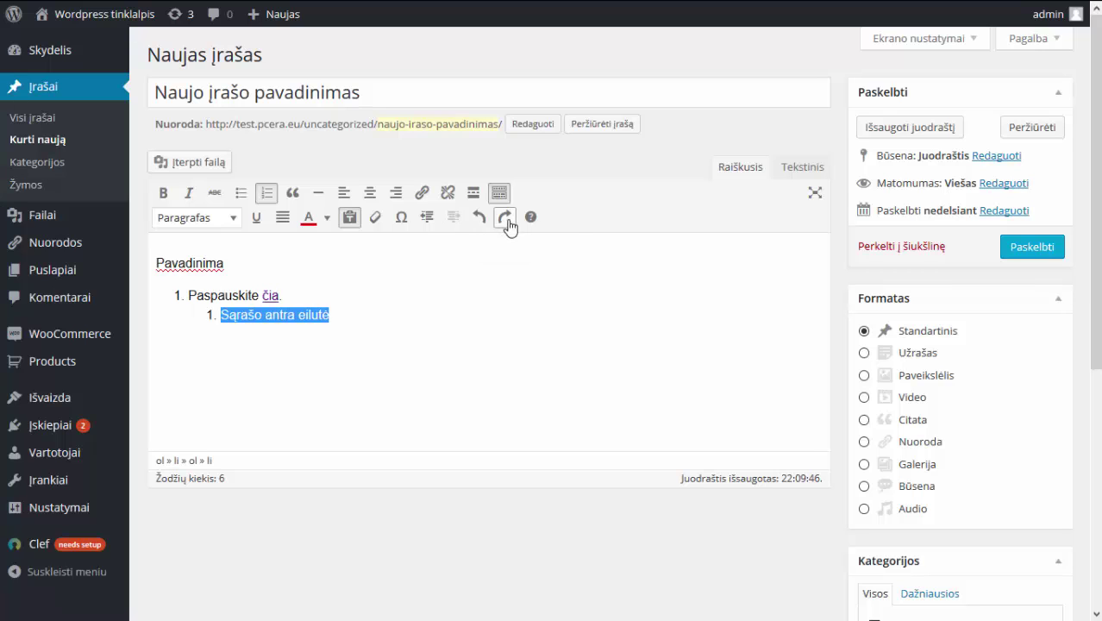
left_click(531, 218)
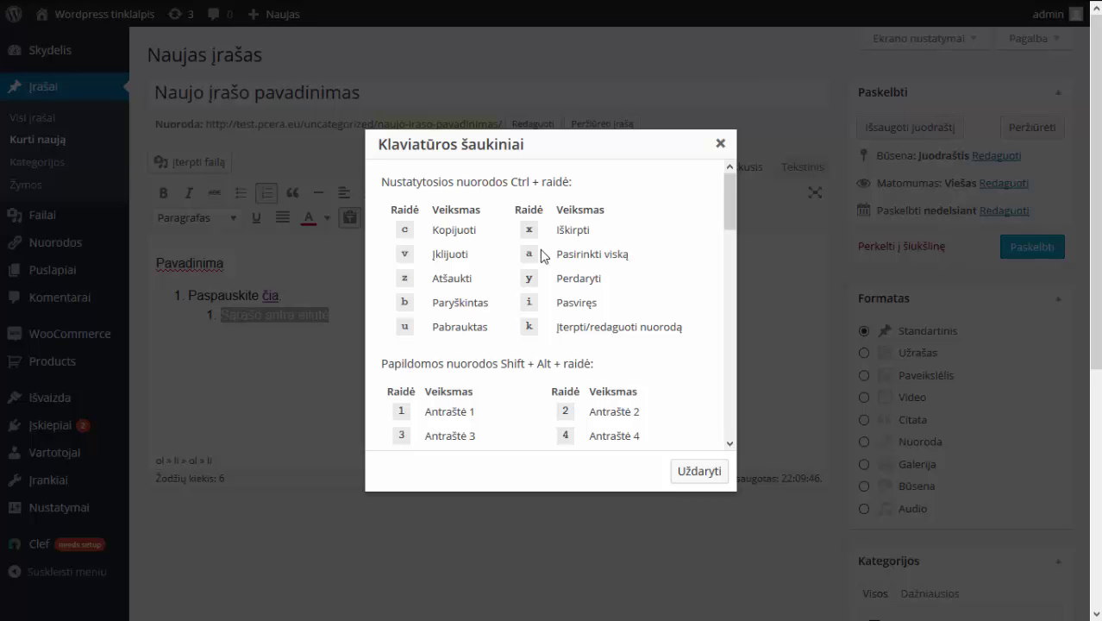
scroll(540, 250, "down", 2)
scroll(542, 256, "down", 1)
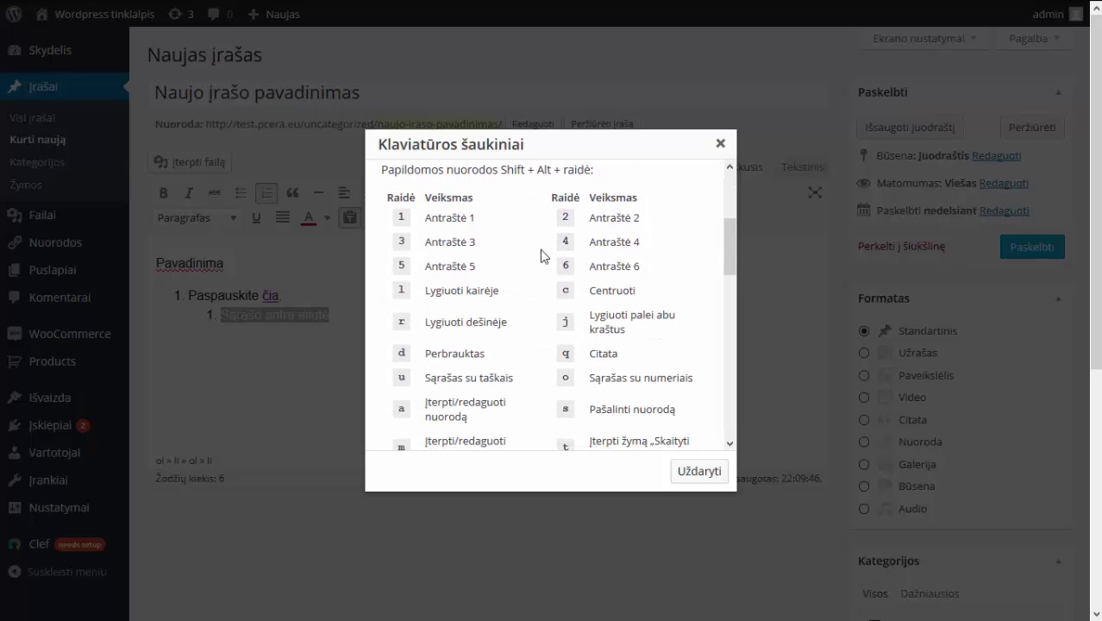
scroll(542, 255, "down", 2)
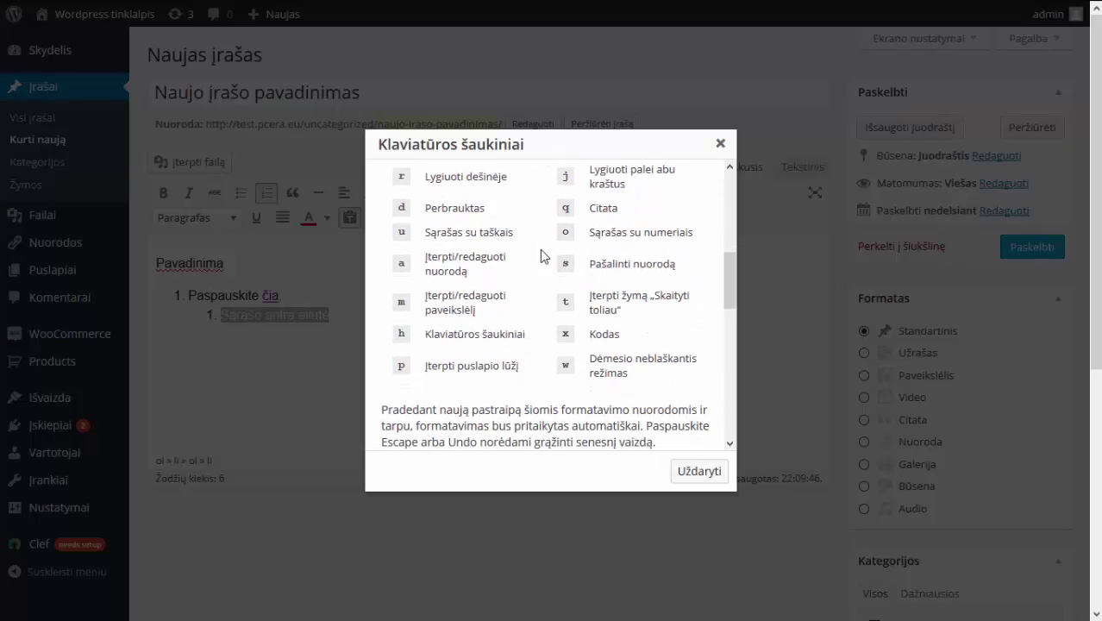
scroll(540, 249, "up", 3)
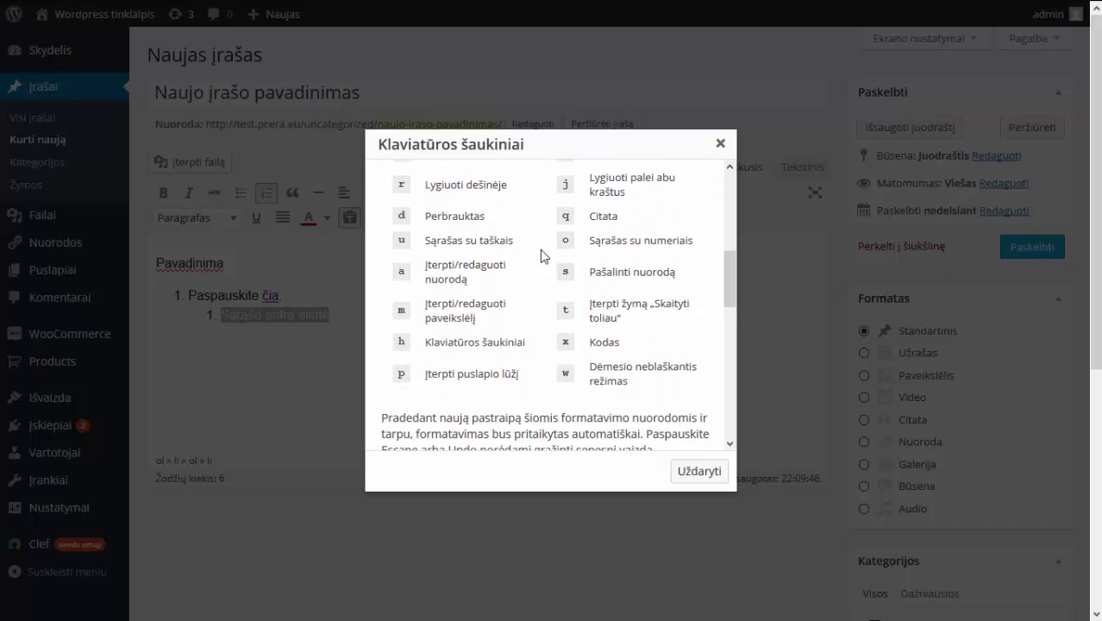
scroll(540, 249, "up", 2)
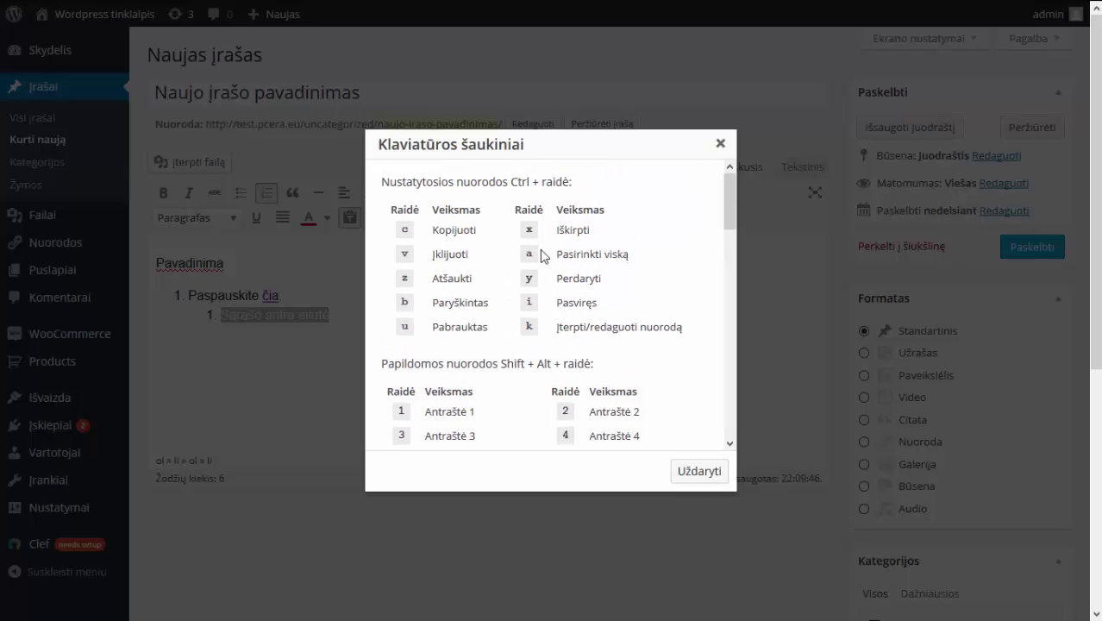
Close the keyboard shortcuts window and test selecting text in the title and body.
left_click(698, 471)
left_click(449, 334)
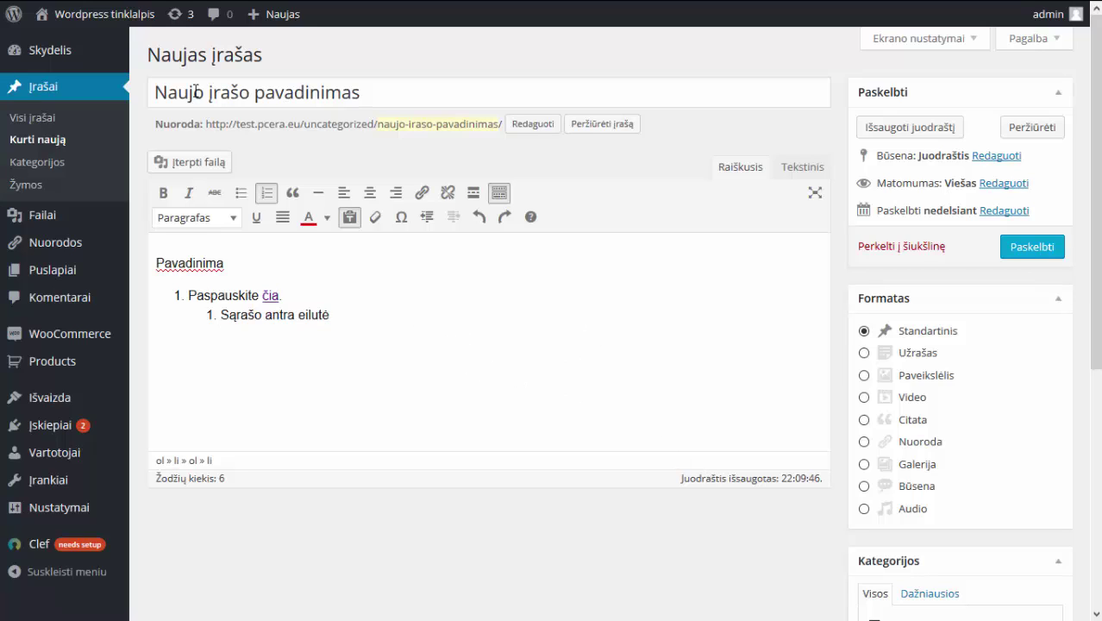
left_click_drag(195, 93, 393, 90)
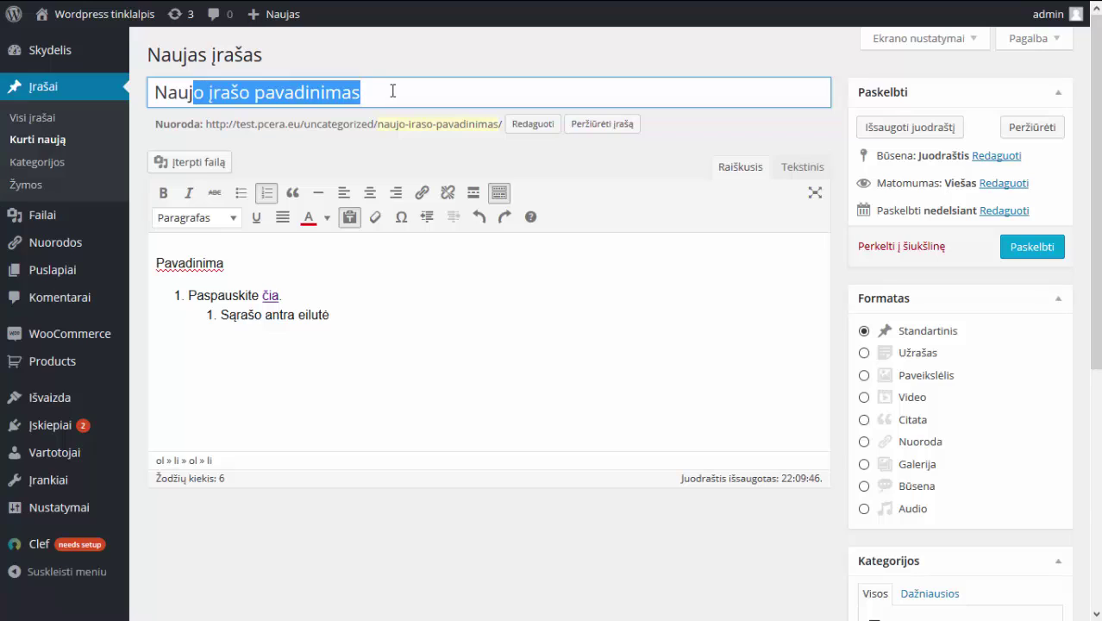
left_click(392, 90)
left_click_drag(157, 257, 332, 335)
left_click(335, 358)
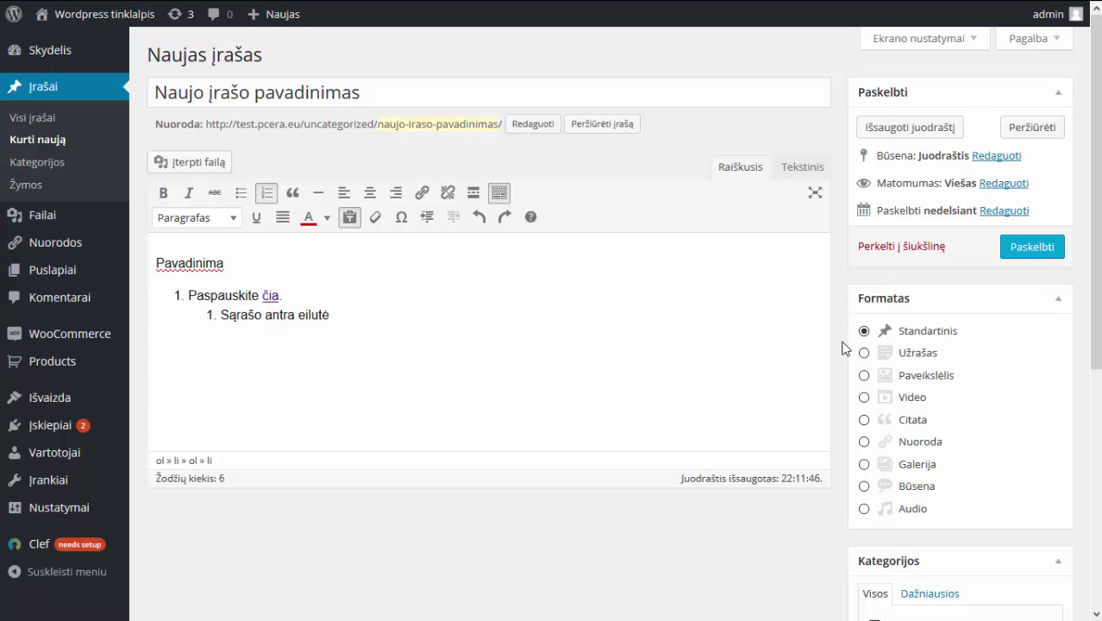
Enter the new category name Naujienos, initially with Uncategorized chosen as its parent.
scroll(846, 348, "down", 3)
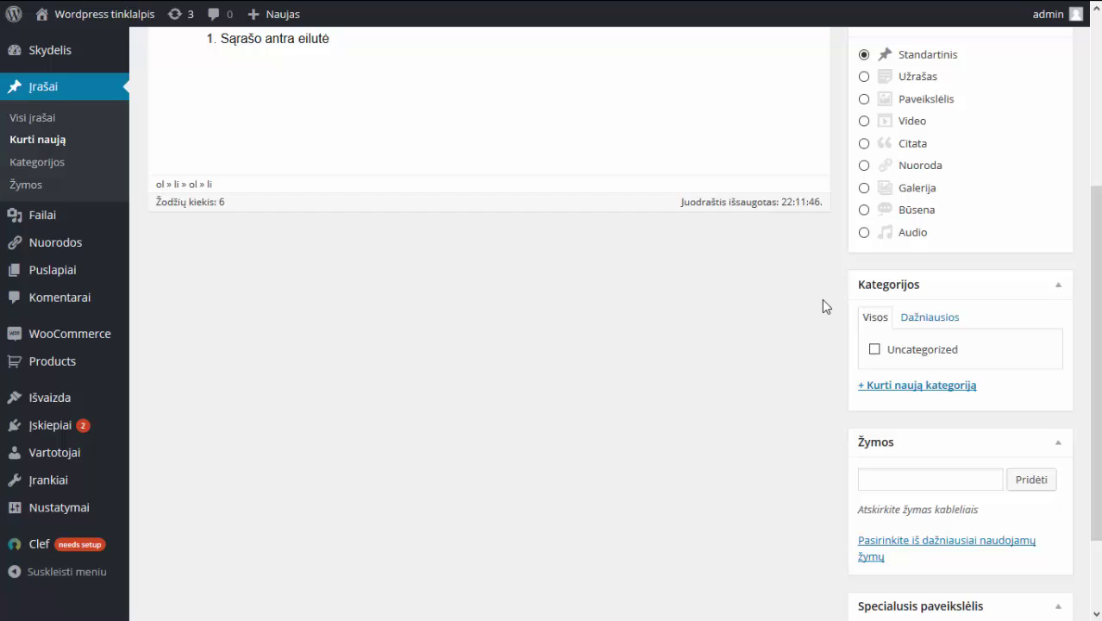
left_click(902, 385)
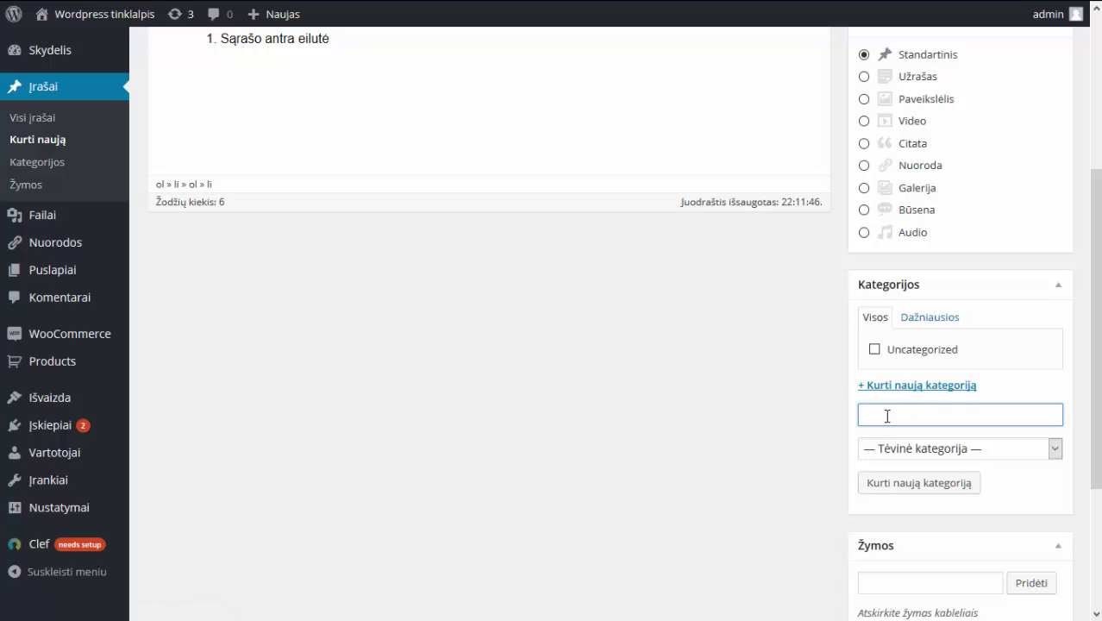
type("aujeno")
left_click(920, 458)
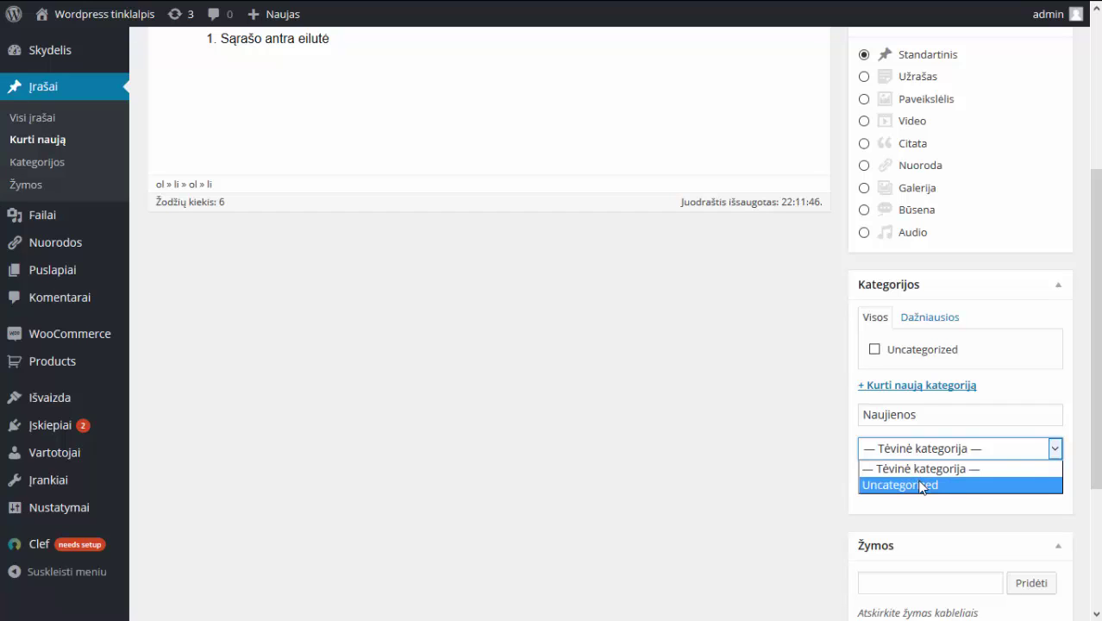
left_click(921, 486)
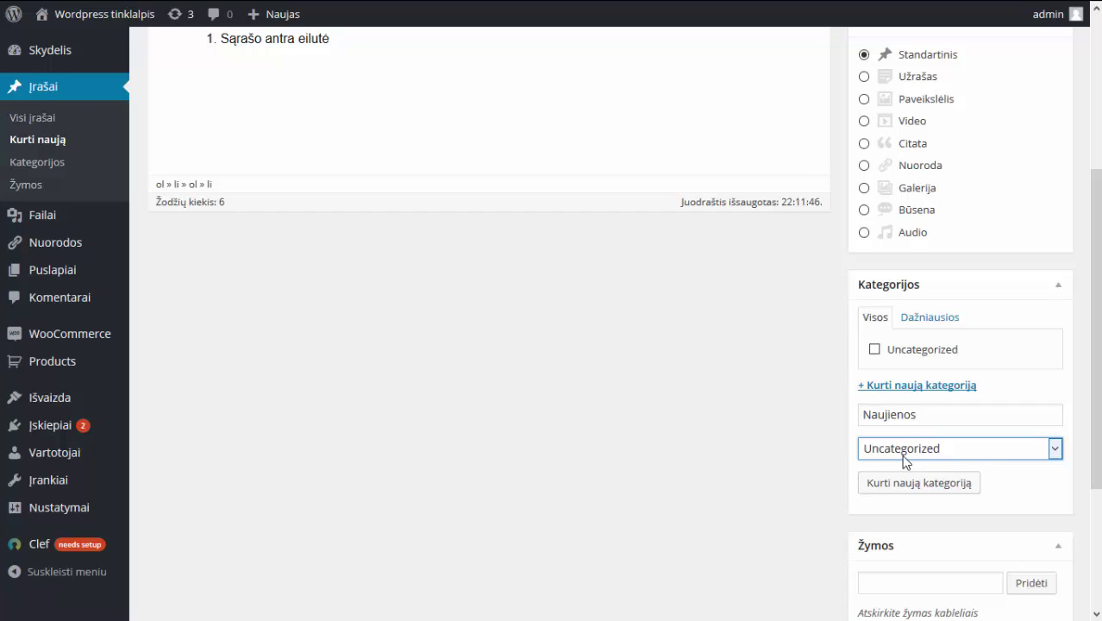
left_click(874, 417)
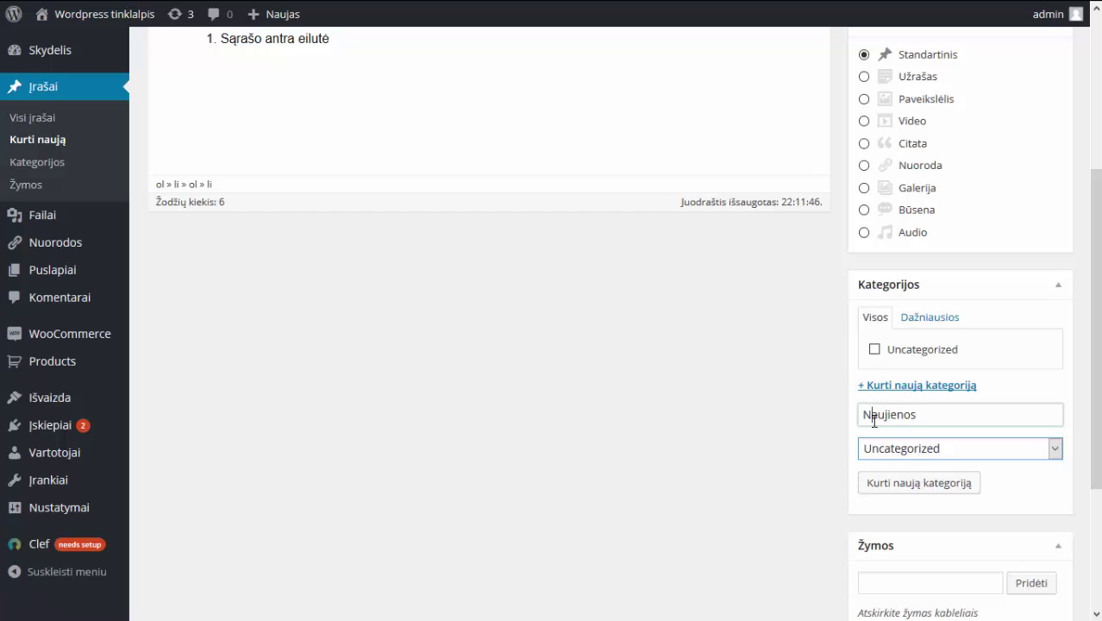
left_click_drag(874, 421, 917, 419)
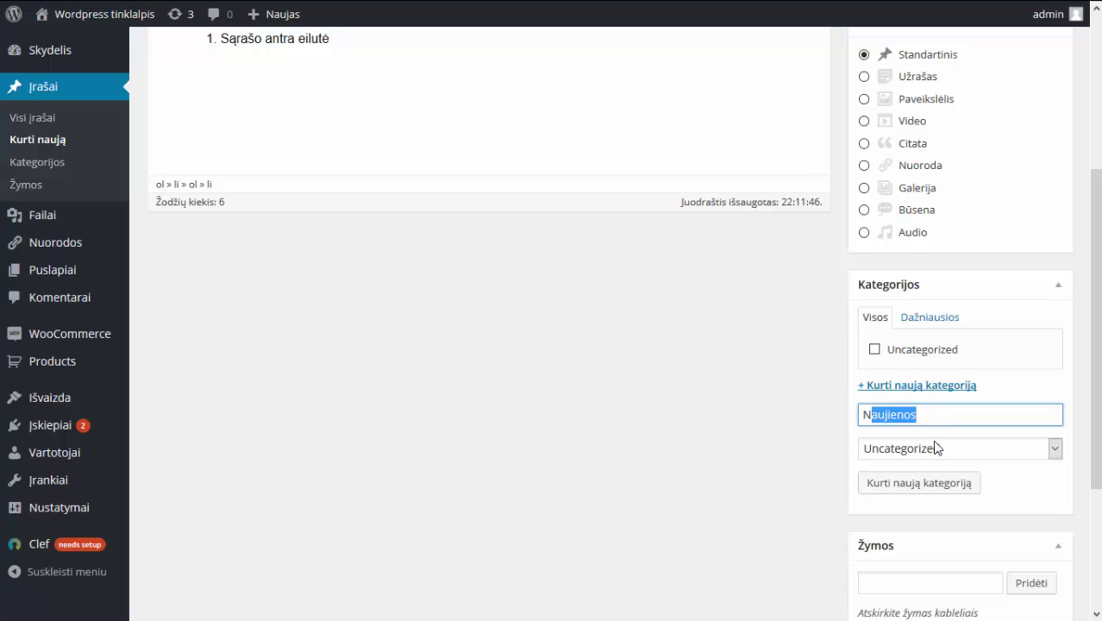
left_click(936, 447)
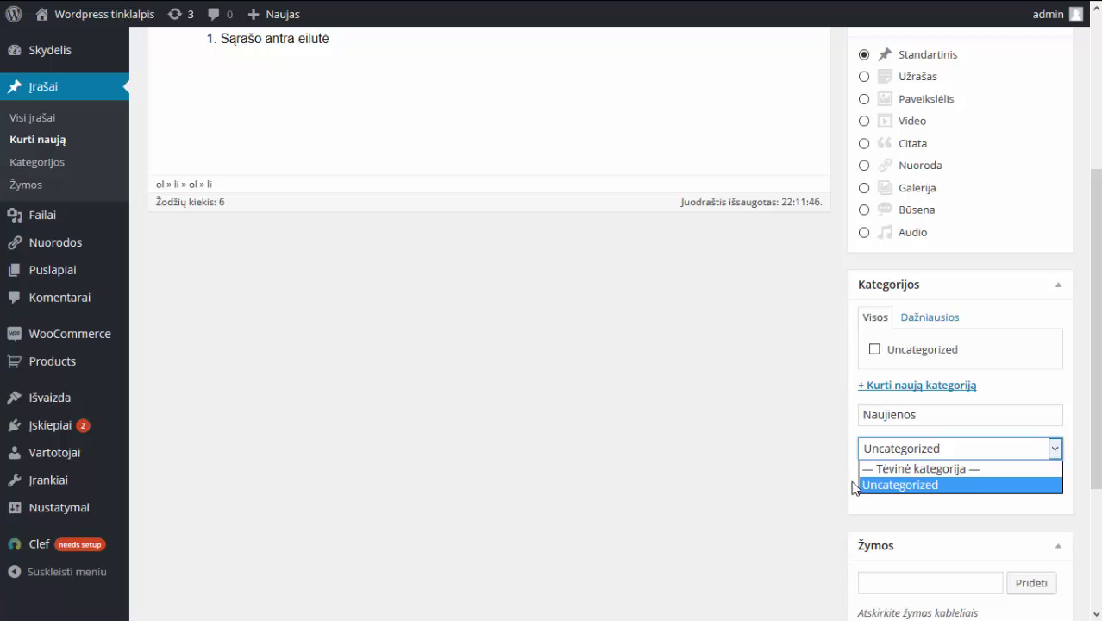
left_click(824, 486)
Clear the parent so Naujienos is top-level, then create the category.
scroll(829, 453, "down", 1)
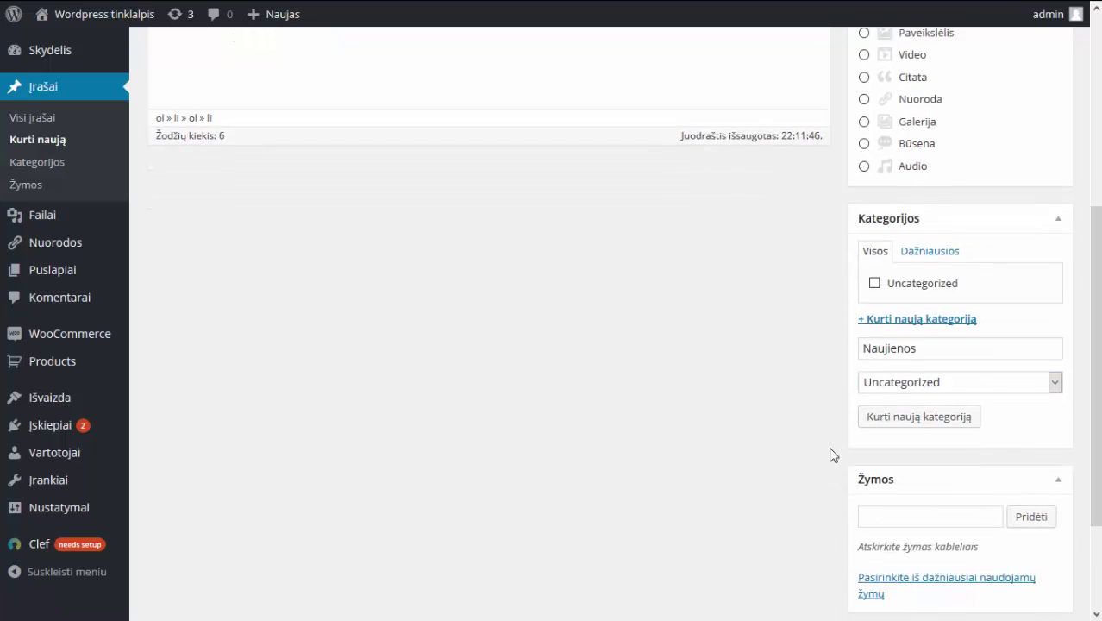
left_click(920, 361)
left_click(917, 377)
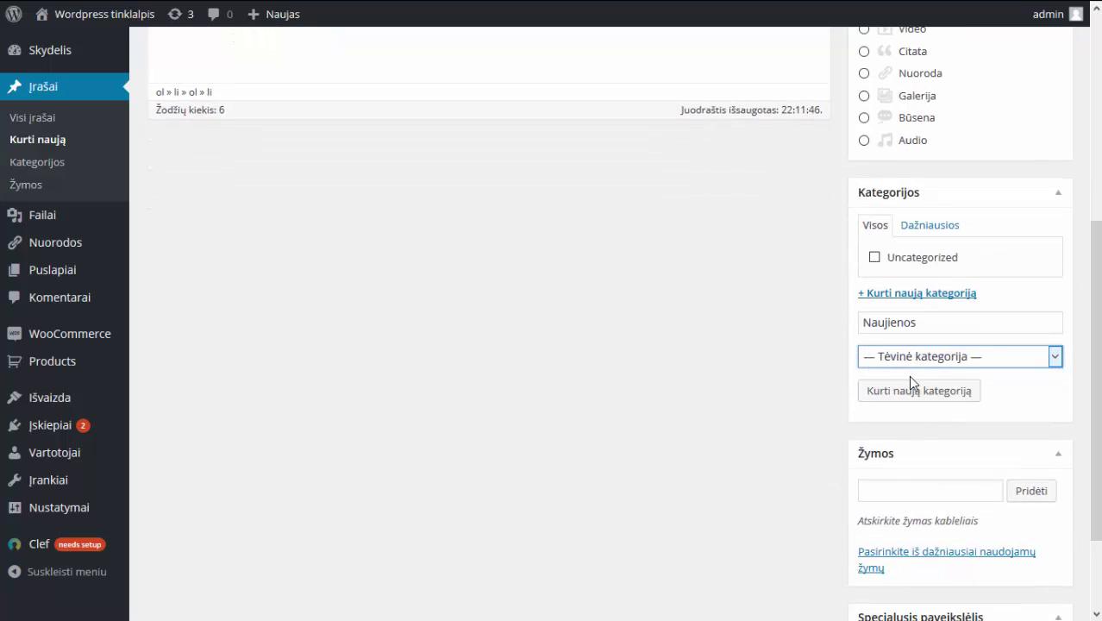
left_click(913, 322)
left_click_drag(913, 323, 836, 327)
left_click(835, 328)
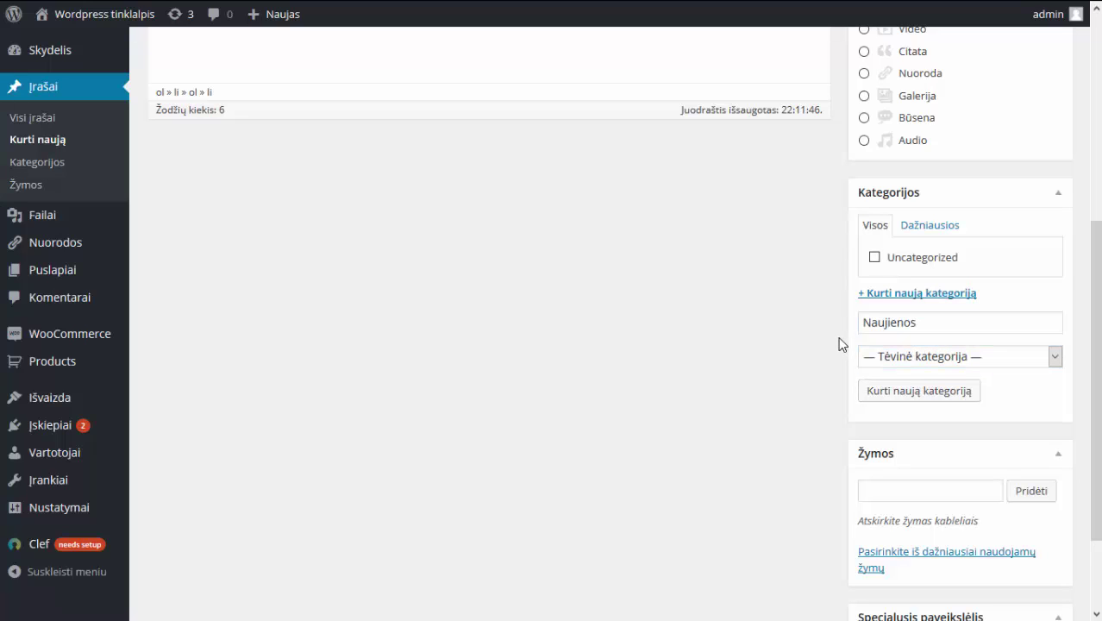
left_click(935, 398)
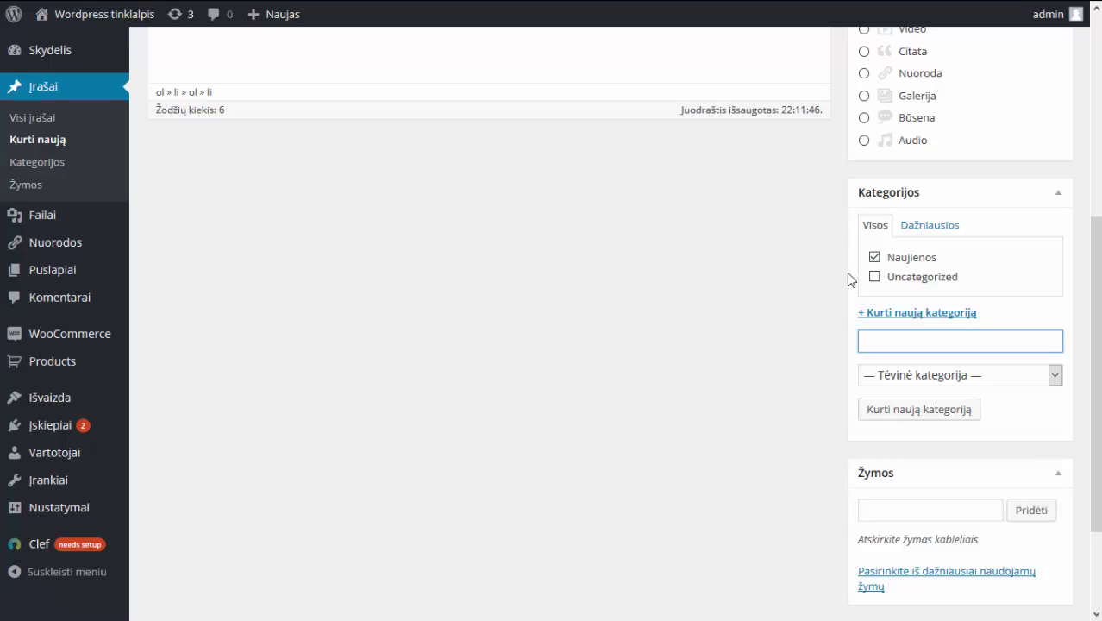
scroll(787, 289, "down", 2)
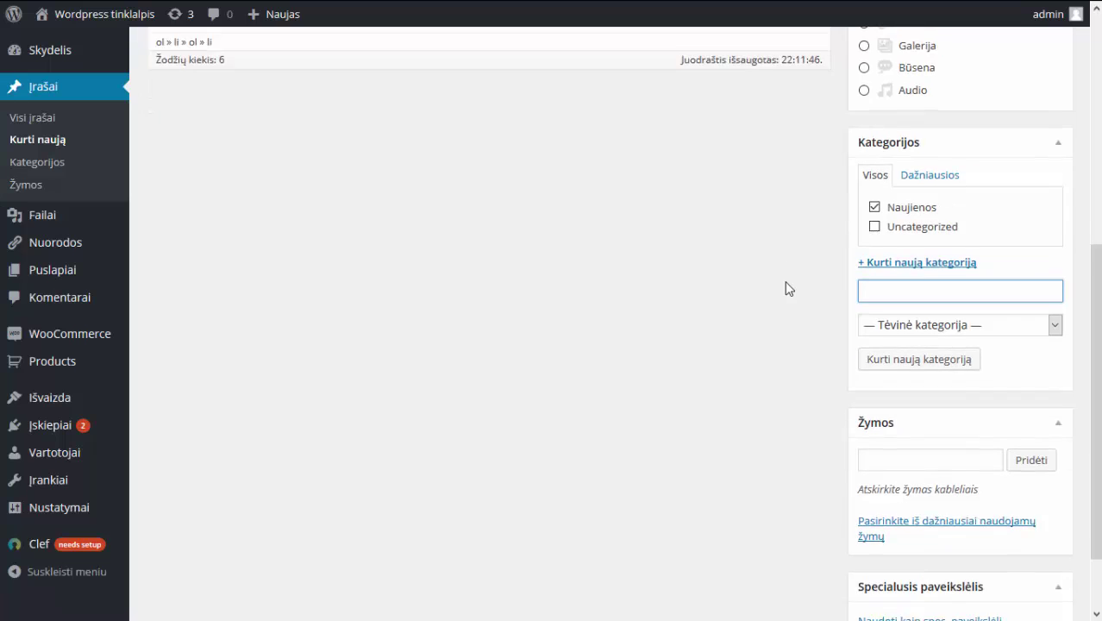
scroll(787, 289, "down", 1)
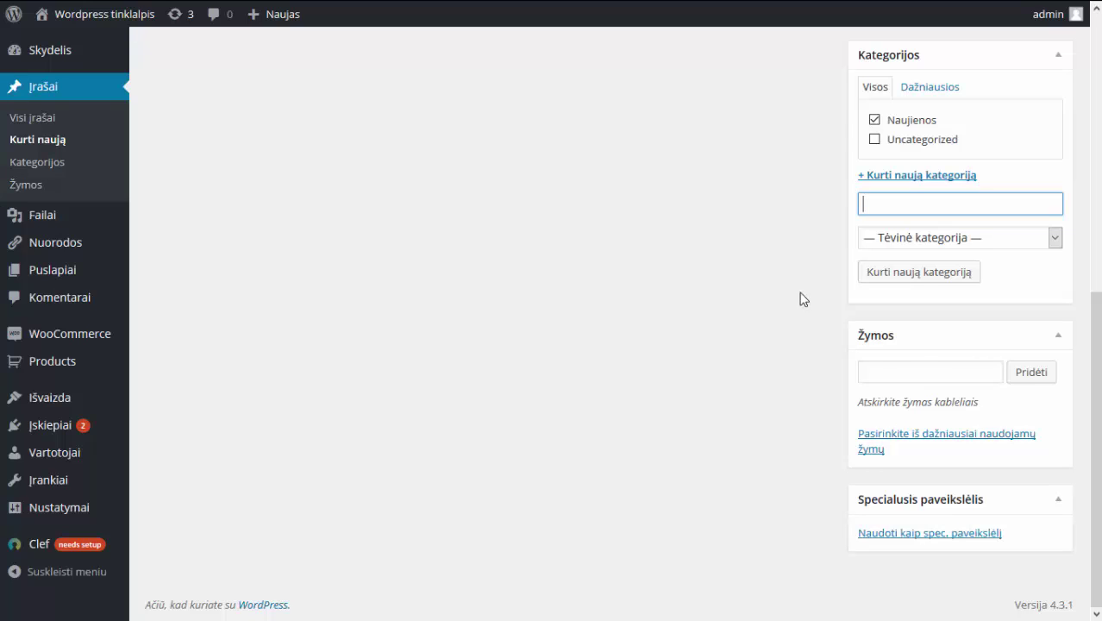
Add the post tags Naujas and Įrašas, fixing the mistyped first letter of Įrašas.
left_click(896, 366)
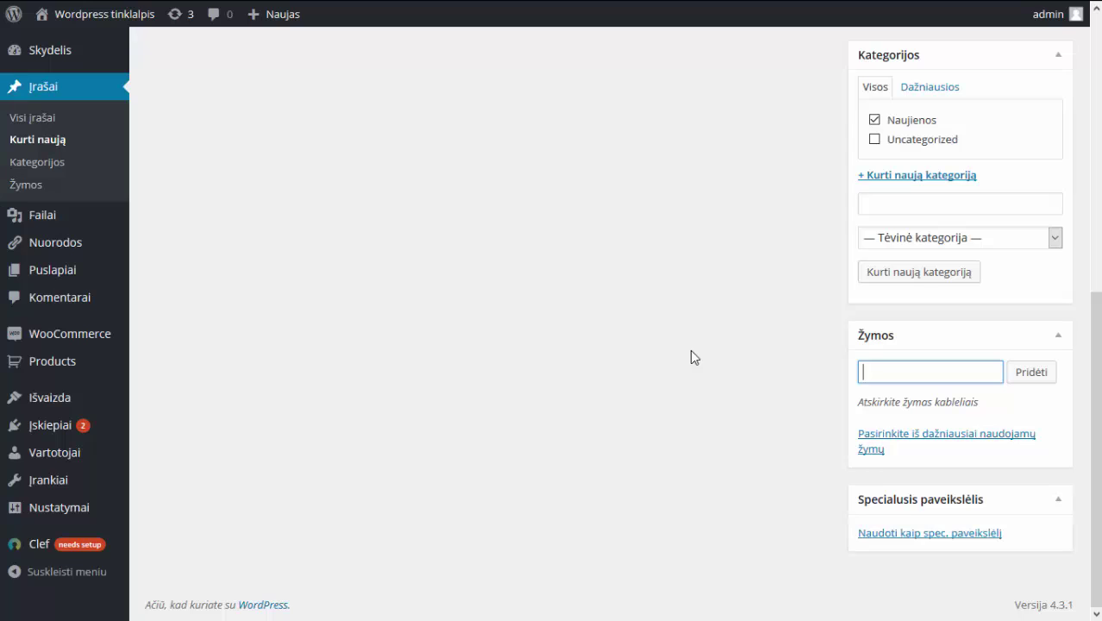
type("Naujas")
left_click(1036, 367)
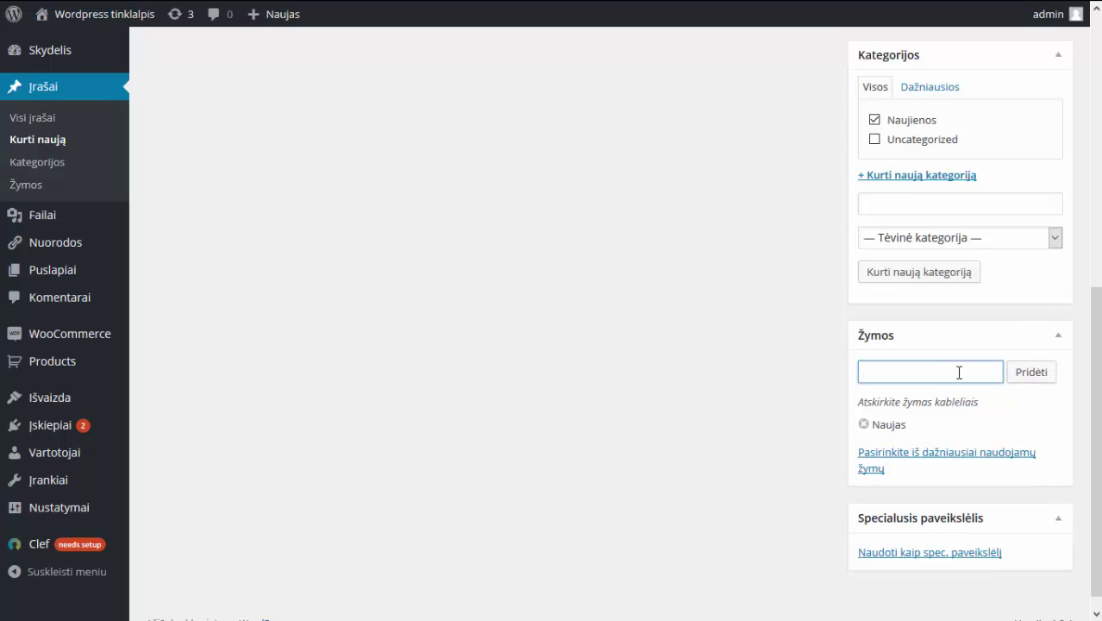
type("Šra")
type("šas")
left_click_drag(869, 372, 831, 372)
type("Į")
left_click(1041, 372)
scroll(717, 374, "up", 3)
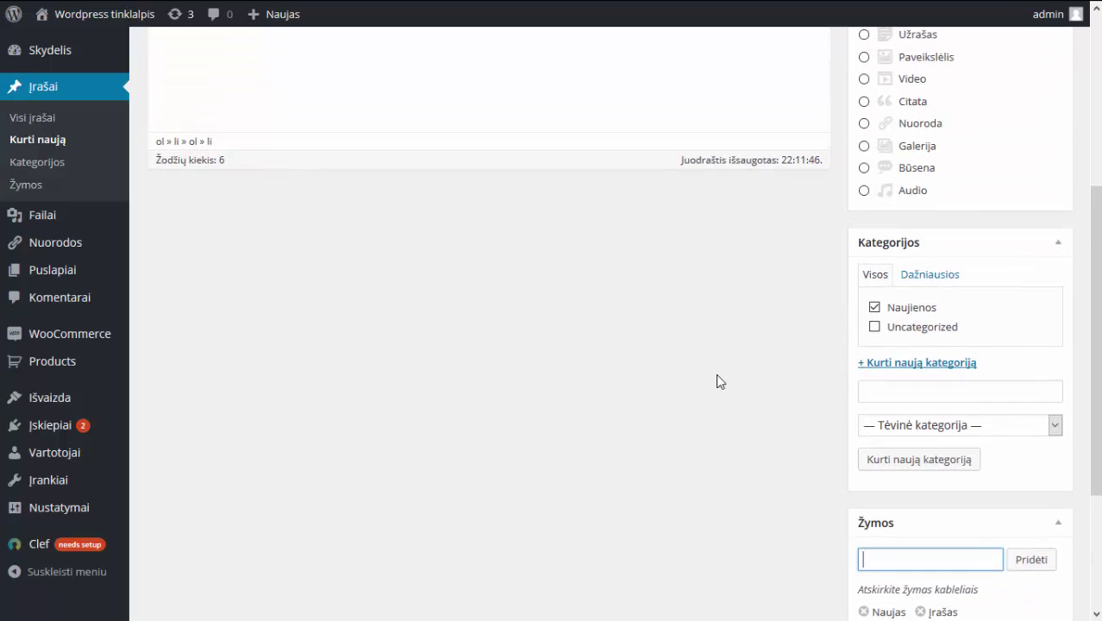
scroll(717, 375, "up", 5)
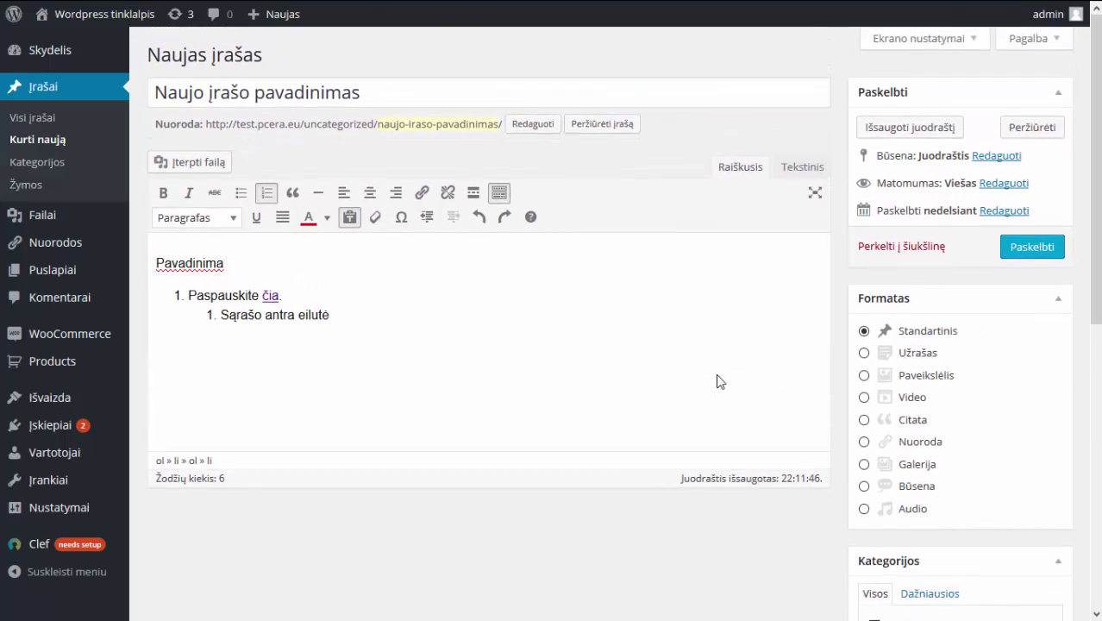
scroll(720, 381, "down", 8)
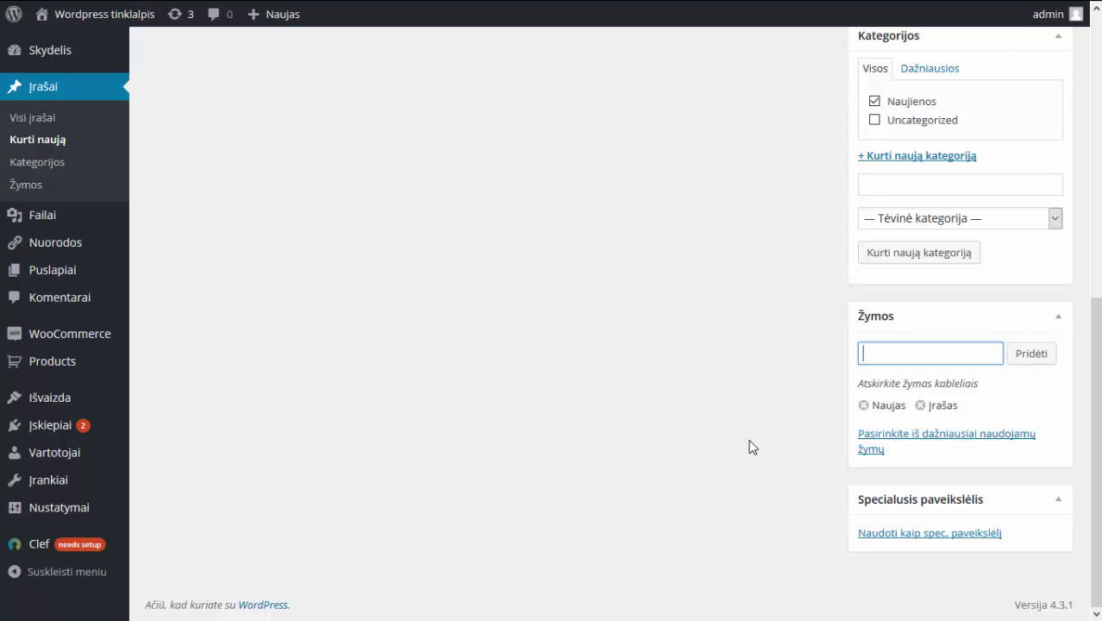
Open the featured image chooser, find the media library empty, and bring up the file picker.
left_click(914, 534)
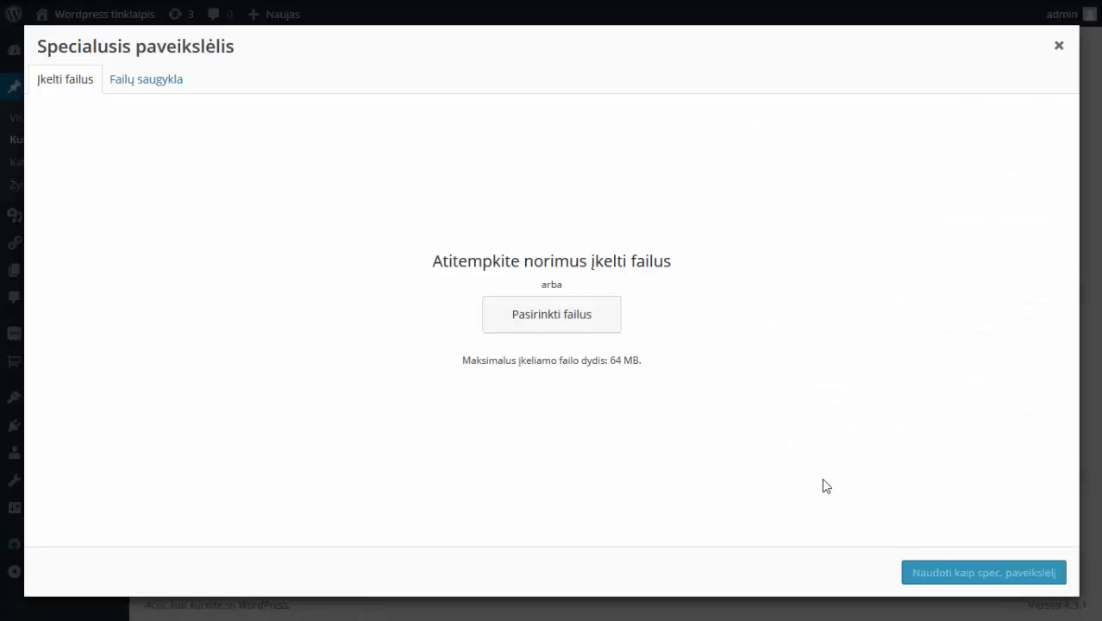
left_click(144, 96)
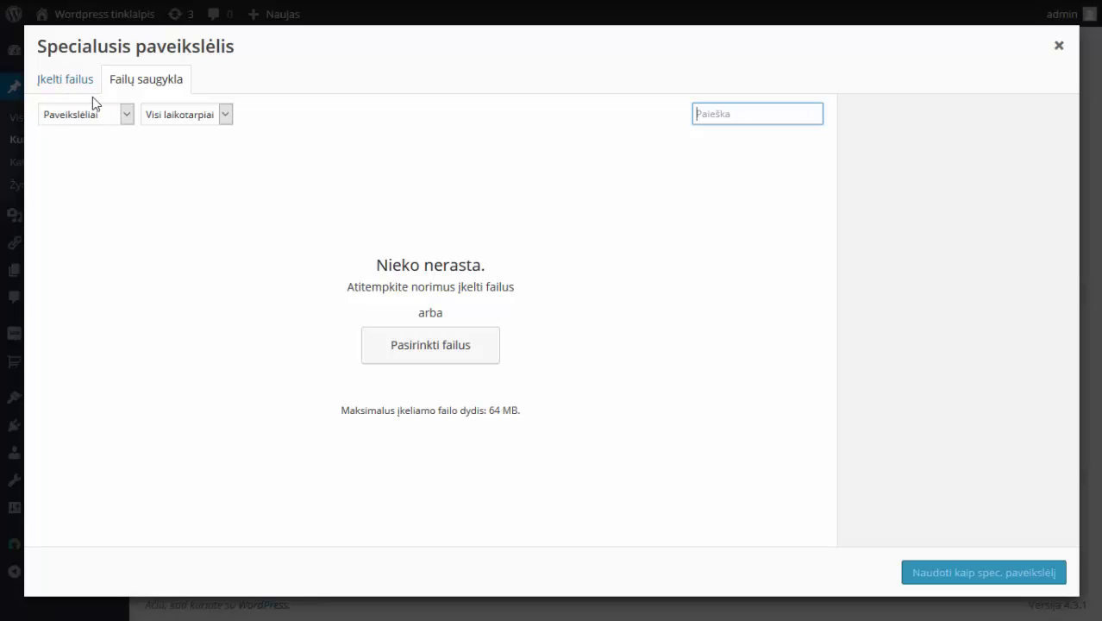
left_click(68, 83)
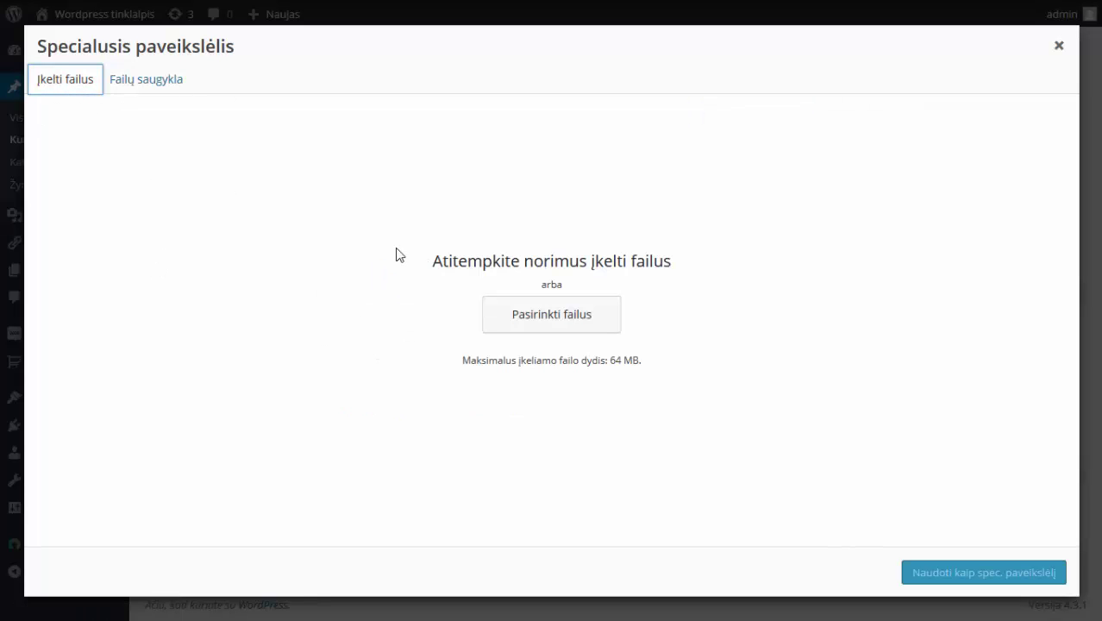
left_click(571, 328)
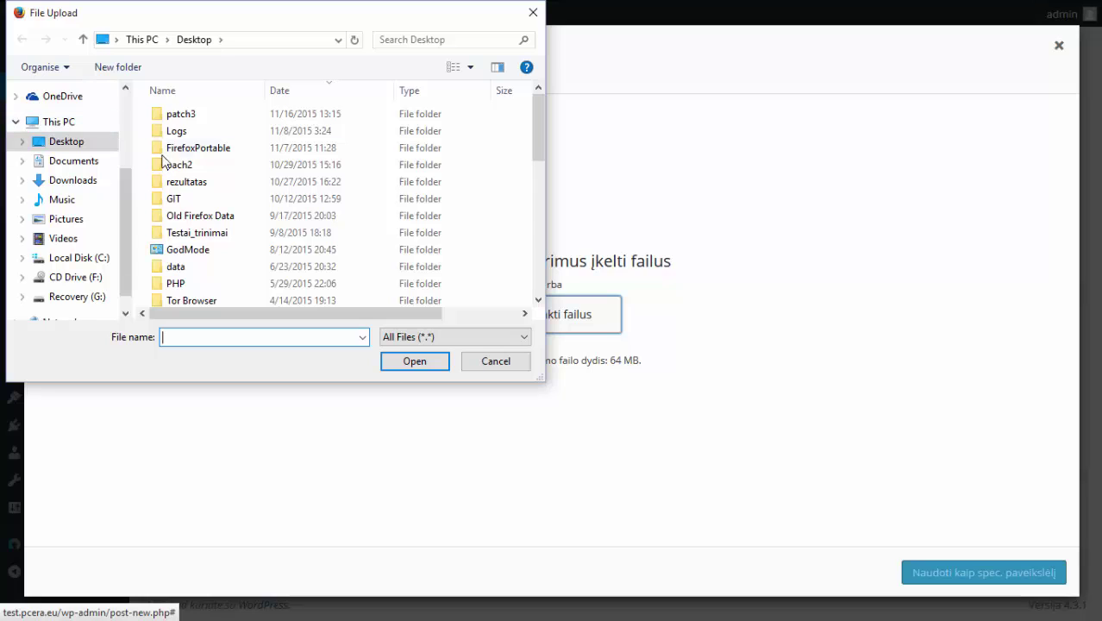
Upload gintares namas.png from the Desktop into the media library.
scroll(211, 211, "down", 2)
scroll(212, 211, "down", 1)
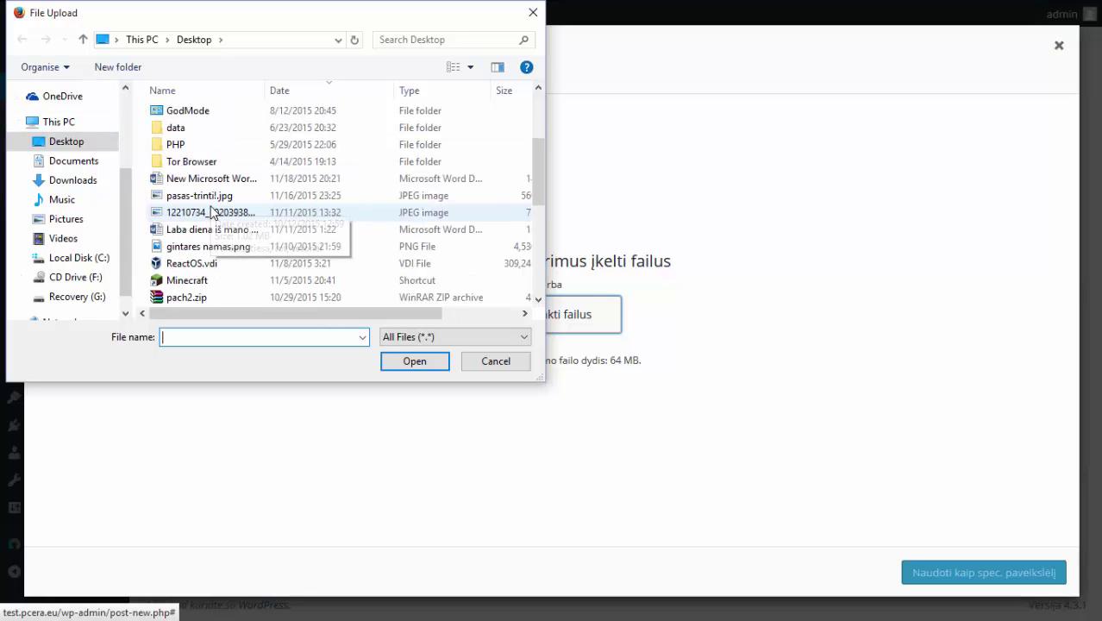
left_click(207, 248)
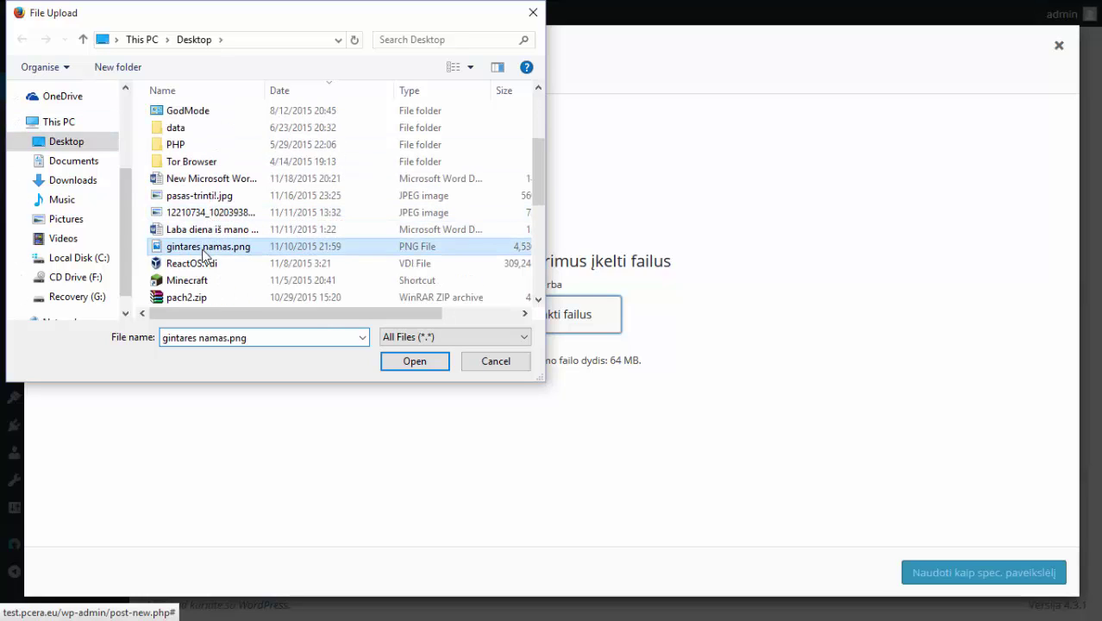
left_click(415, 362)
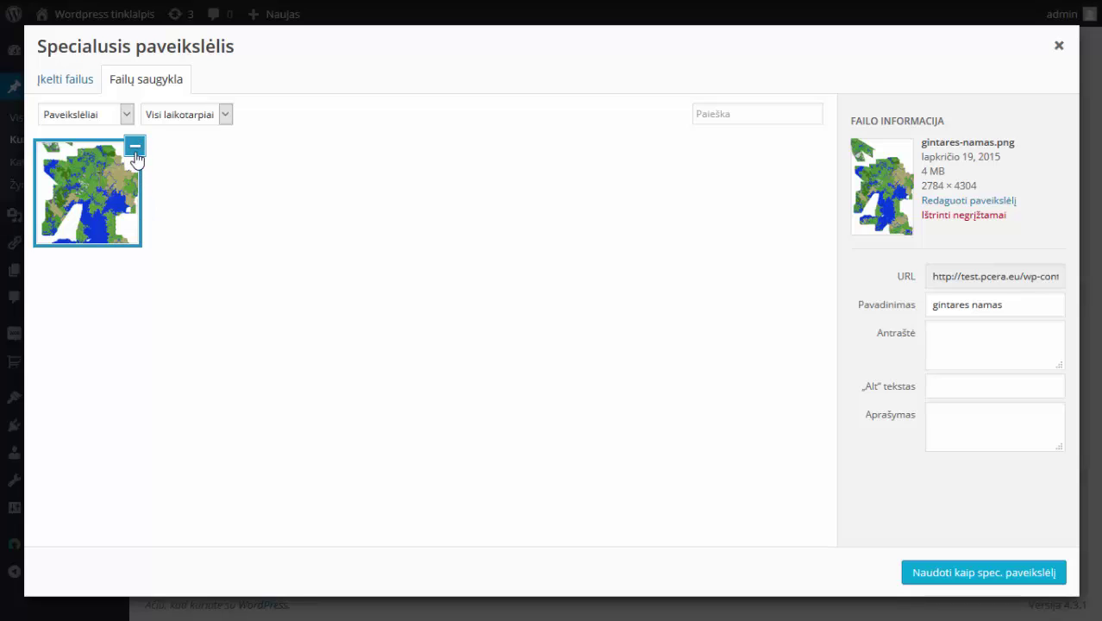
Select the gintares-namas map image and make it the post's featured image.
left_click(136, 158)
left_click(136, 160)
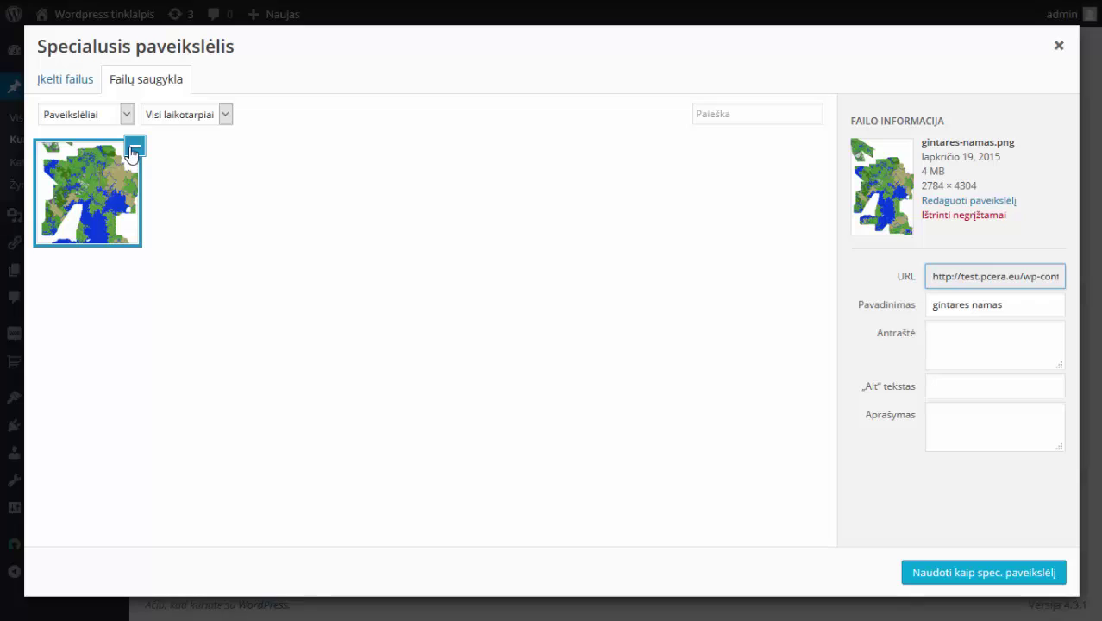
left_click(134, 150)
left_click(116, 165)
left_click(960, 574)
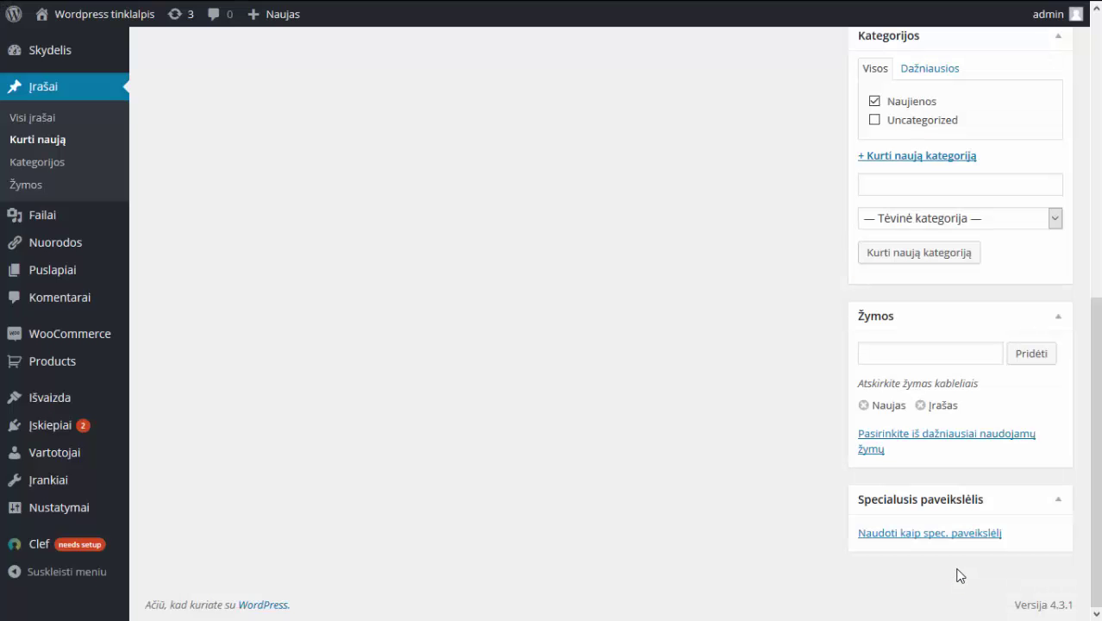
scroll(626, 431, "down", 2)
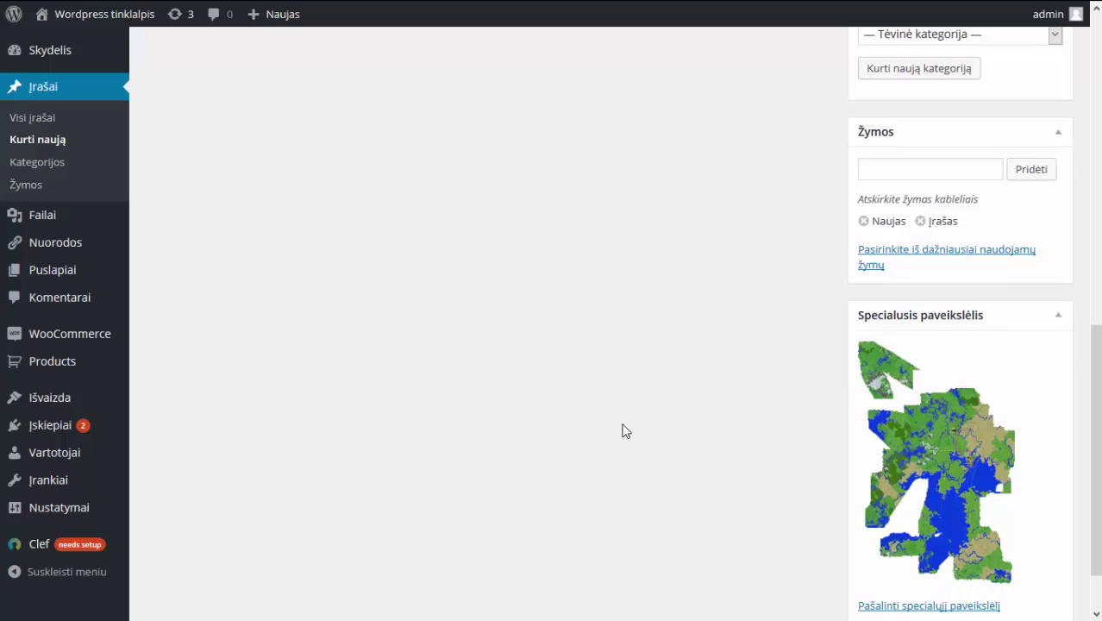
scroll(626, 432, "up", 7)
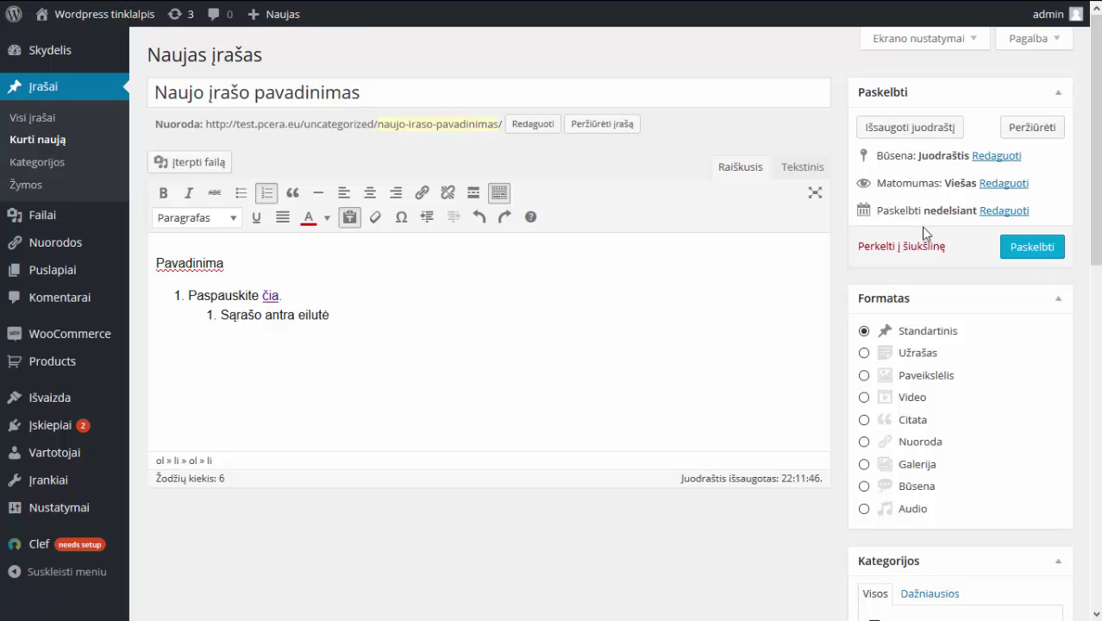
left_click(1001, 212)
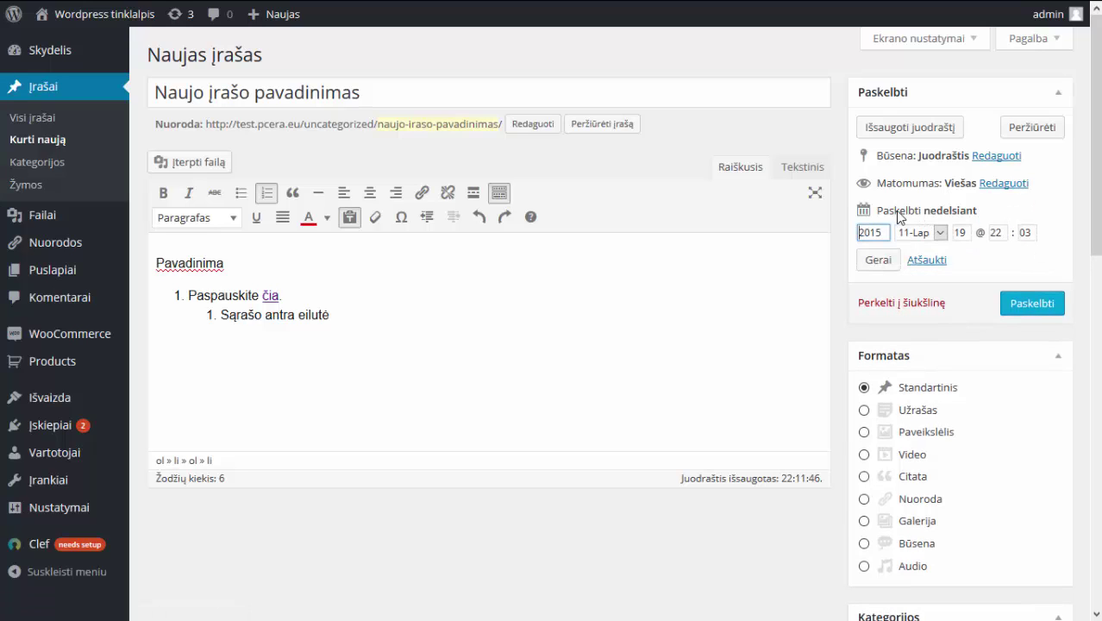
left_click_drag(921, 214, 996, 229)
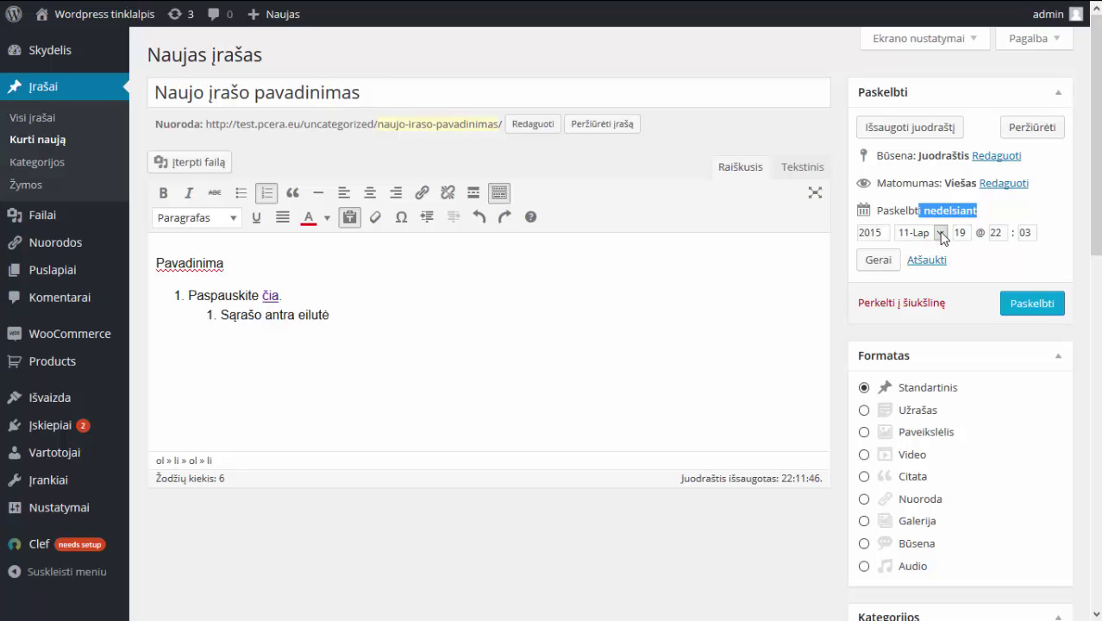
left_click(941, 233)
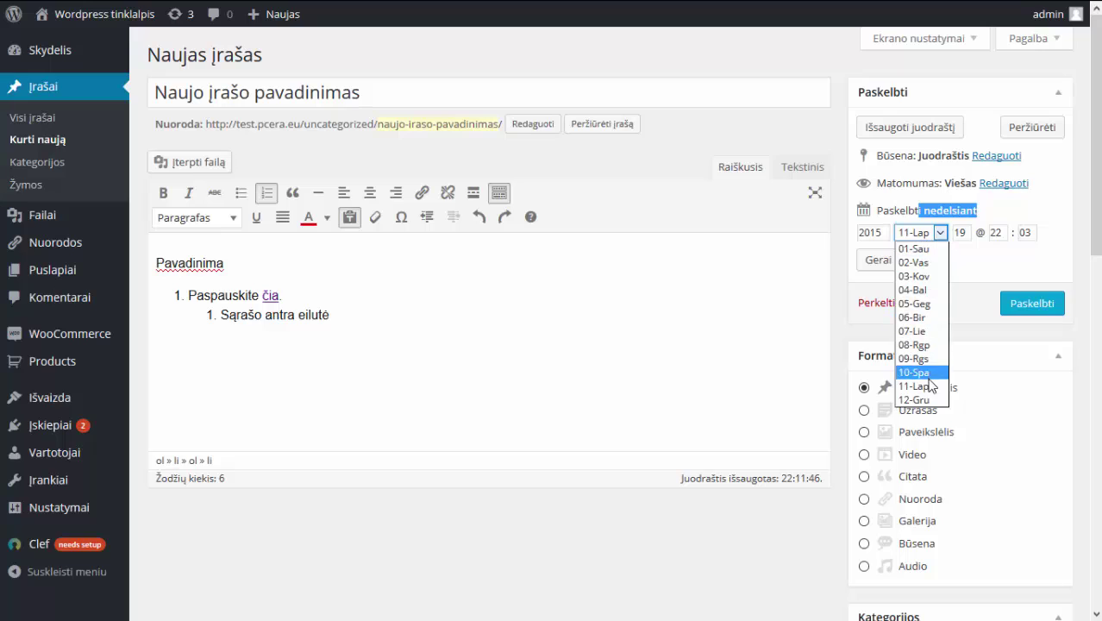
left_click(930, 386)
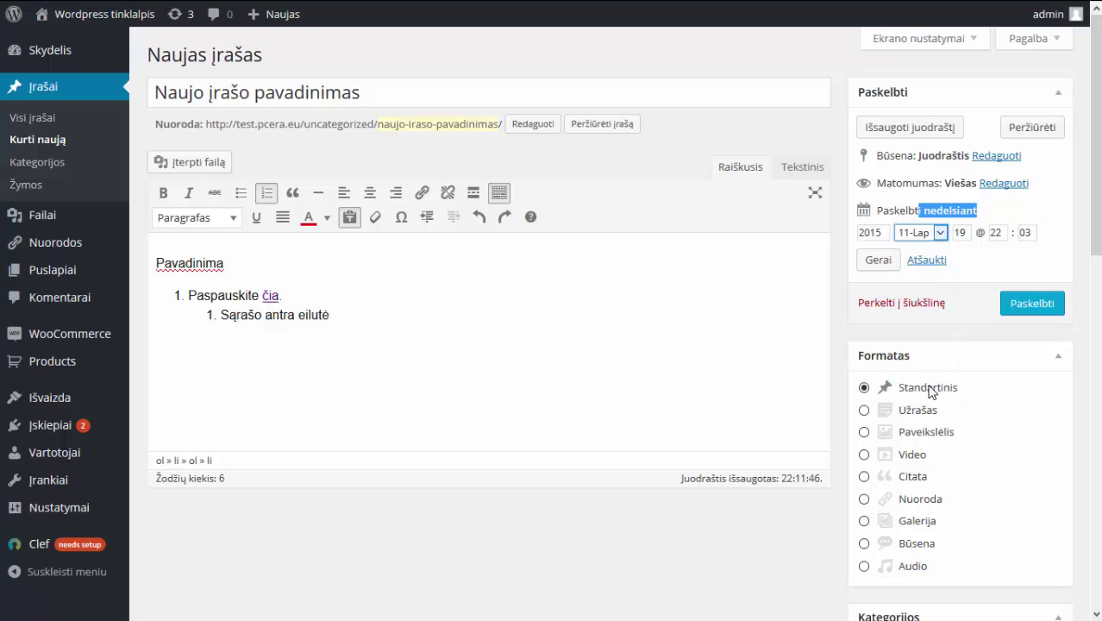
left_click(960, 232)
double_click(960, 232)
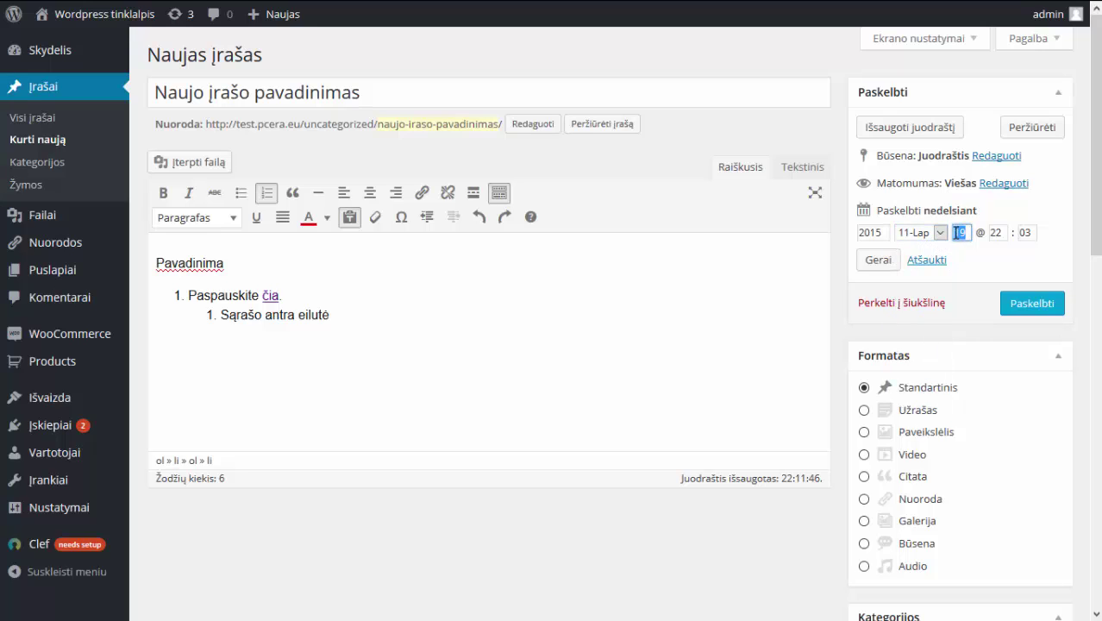
type("20")
left_click(989, 269)
Cancel the publish date change and try the sticky and password-protected visibility options.
left_click(928, 261)
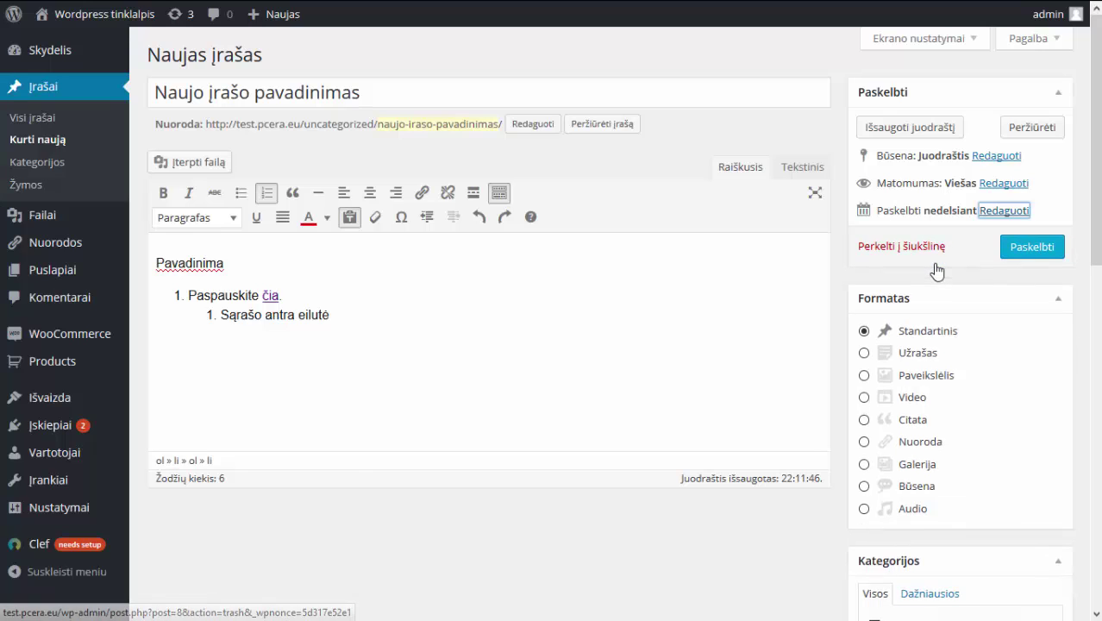
left_click(994, 184)
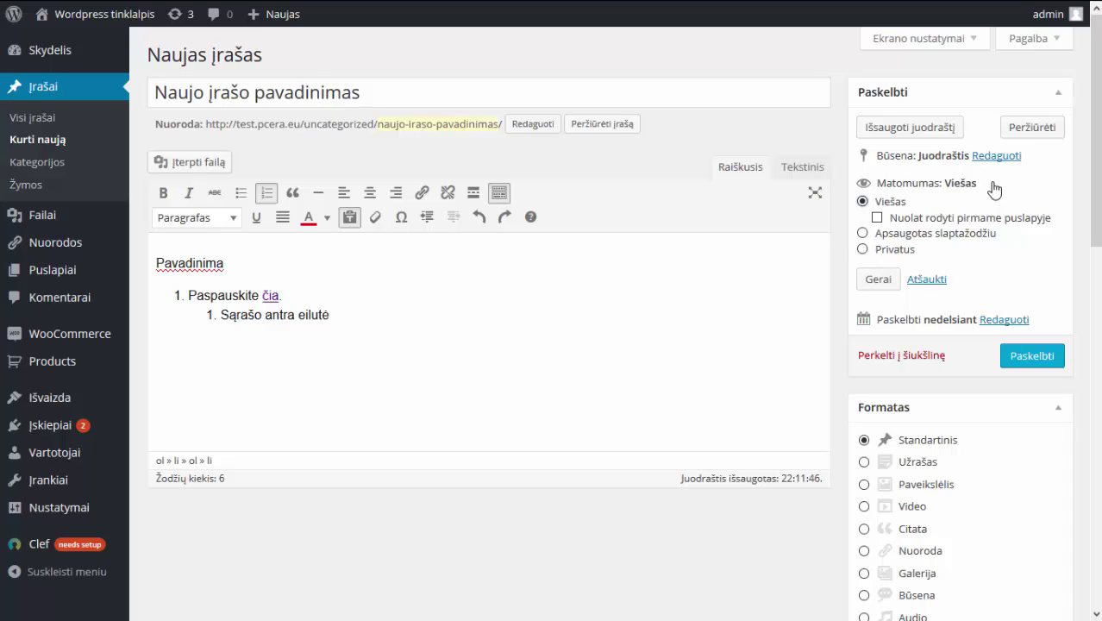
left_click(878, 221)
left_click(878, 221)
left_click(862, 233)
left_click_drag(887, 222, 994, 221)
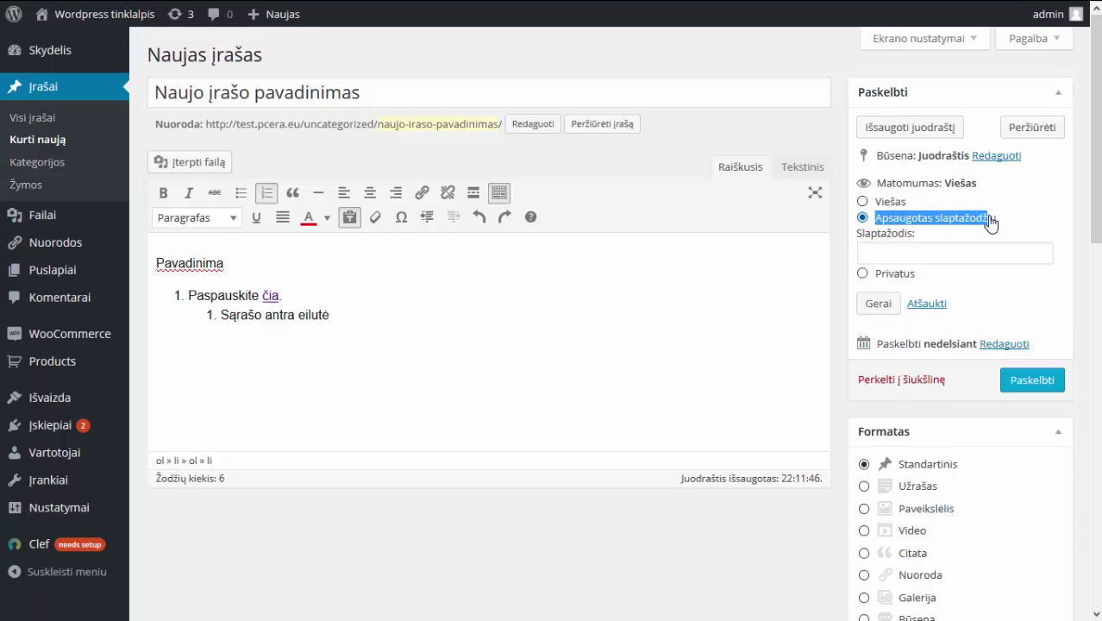
Type a trial password, clear it, and choose Privatus visibility instead.
left_click(924, 249)
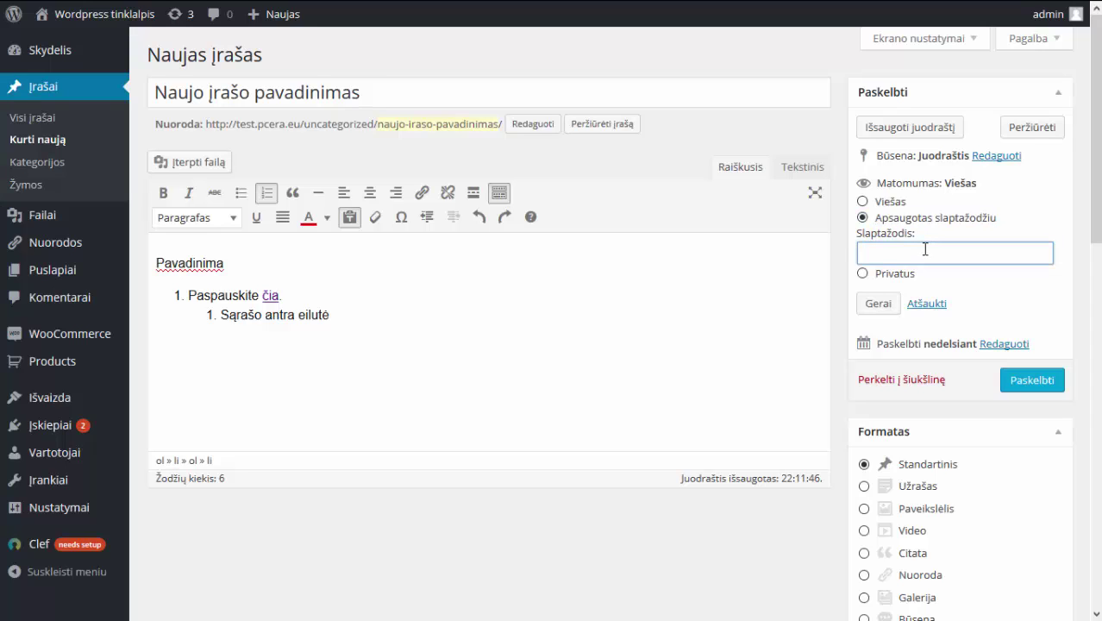
type("h")
key("BackSpace")
type("slaptažodis")
key("BackSpace")
key("BackSpace")
key("BackSpace")
key("BackSpace")
key("BackSpace")
key("BackSpace")
key("BackSpace")
key("BackSpace")
key("BackSpace")
key("BackSpace")
key("BackSpace")
left_click(862, 273)
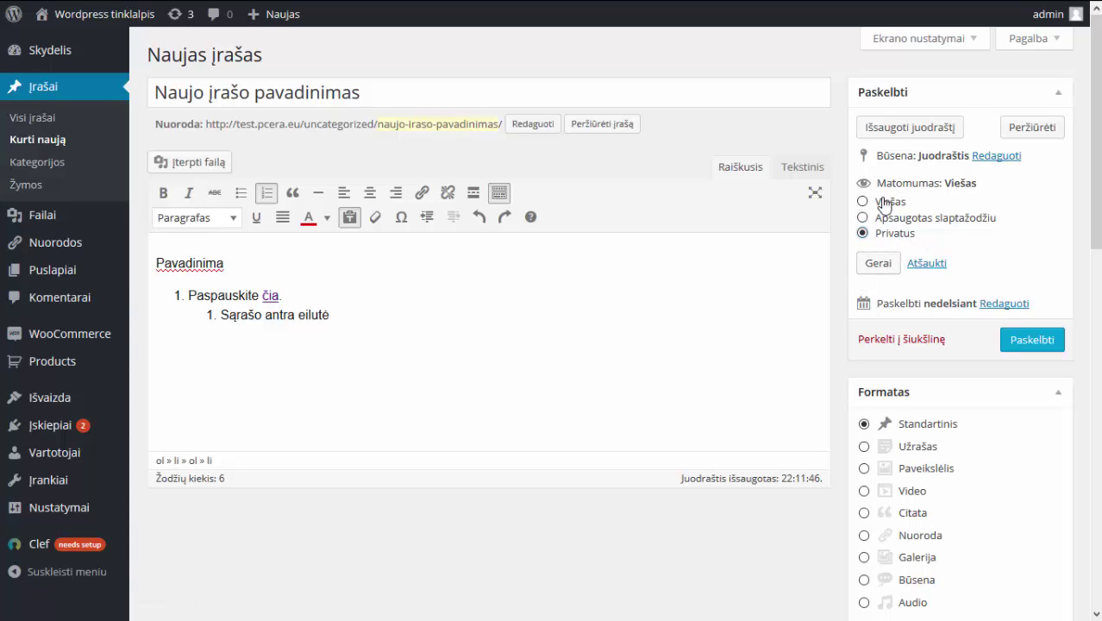
left_click(986, 157)
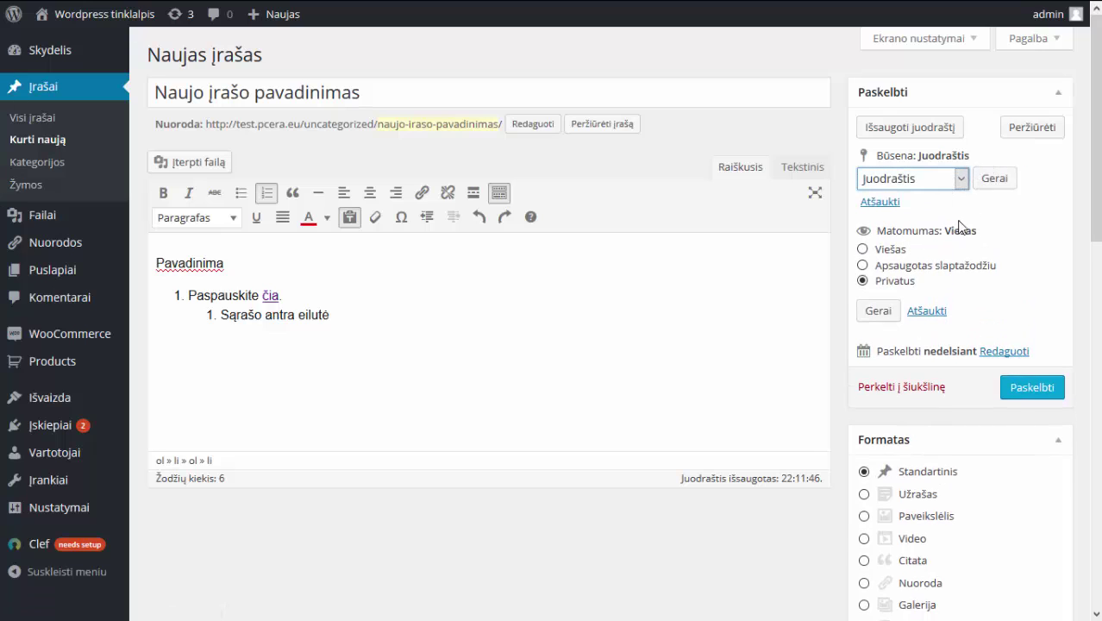
Cancel the Privatus visibility and status edits, keeping the post a public Juodraštis.
left_click(935, 312)
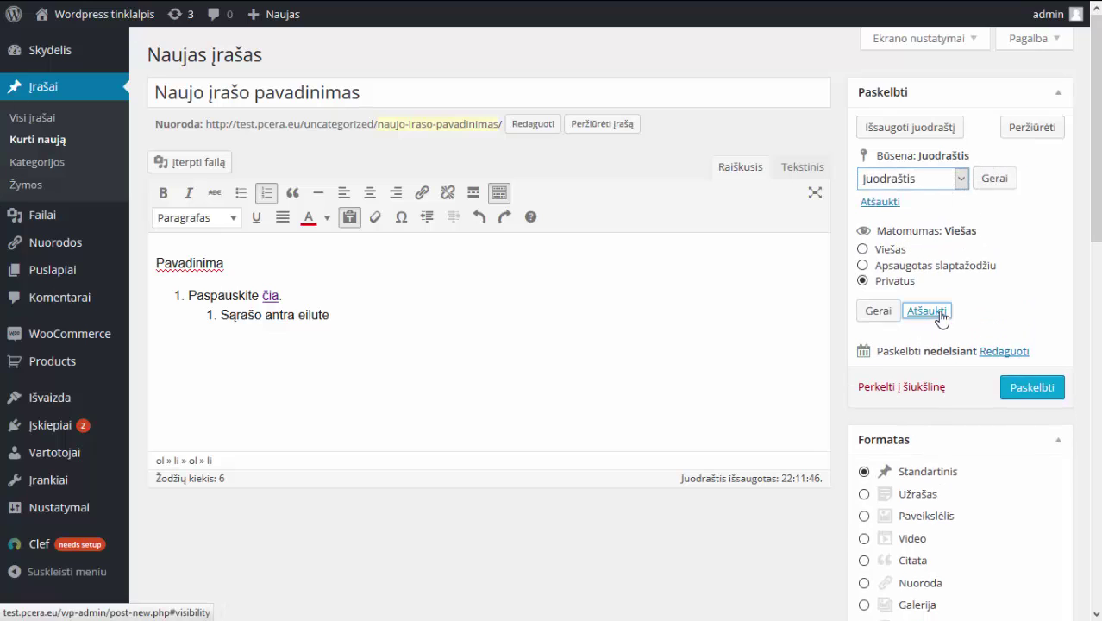
left_click(936, 181)
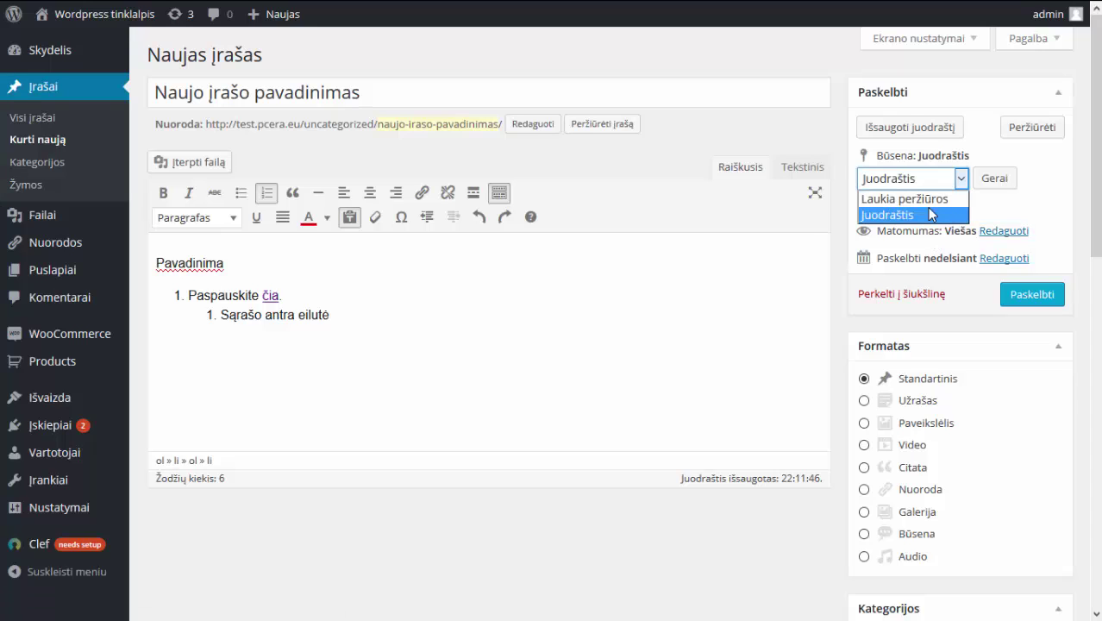
left_click(1004, 210)
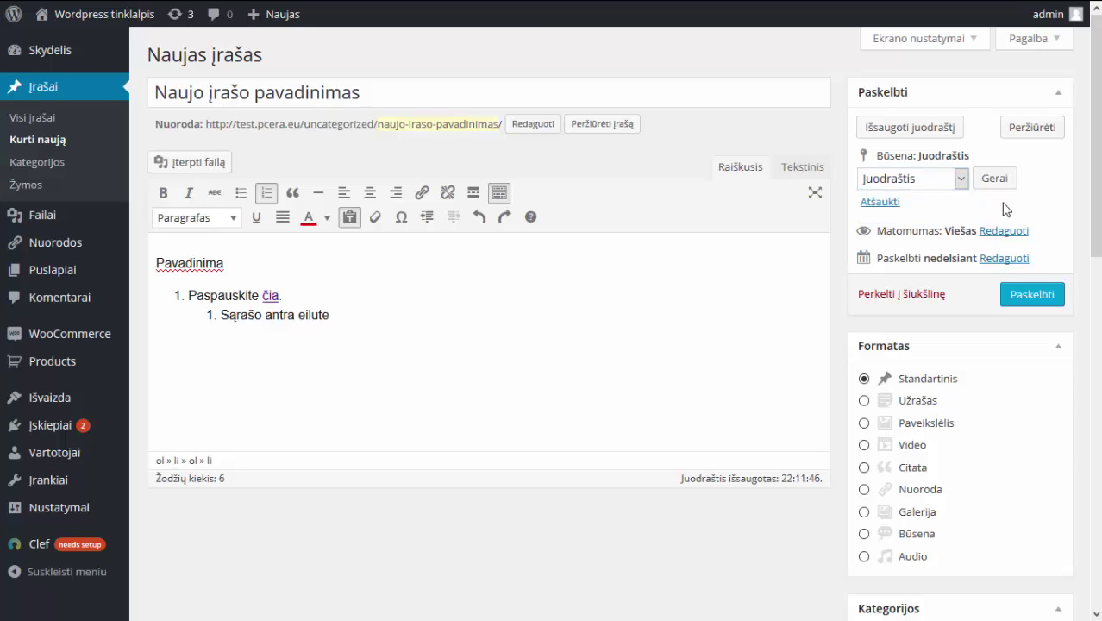
left_click(943, 186)
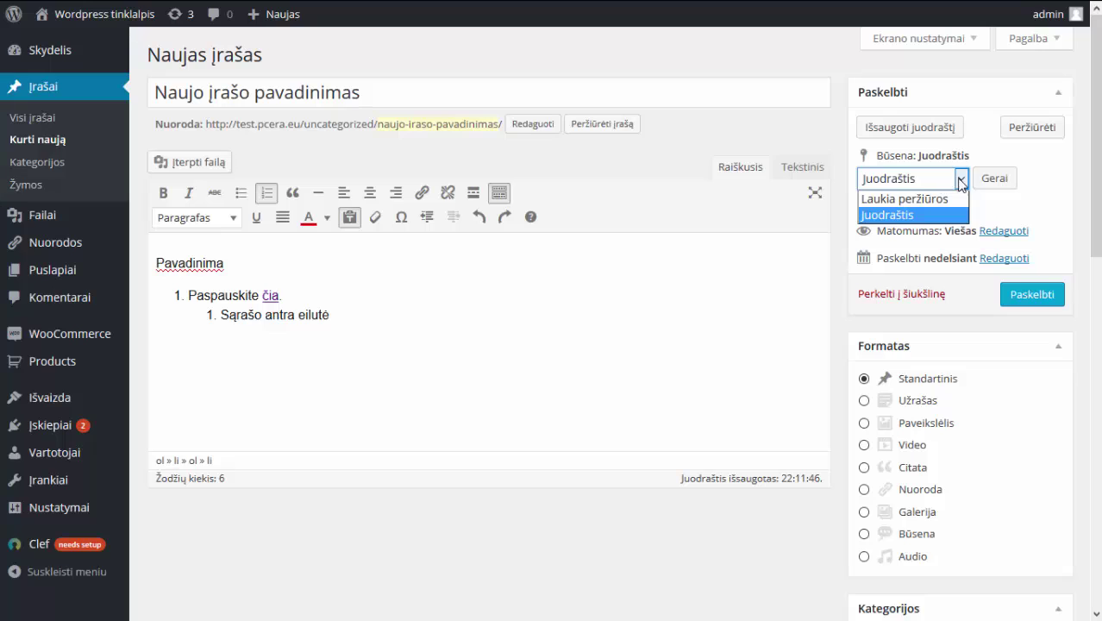
left_click(1044, 183)
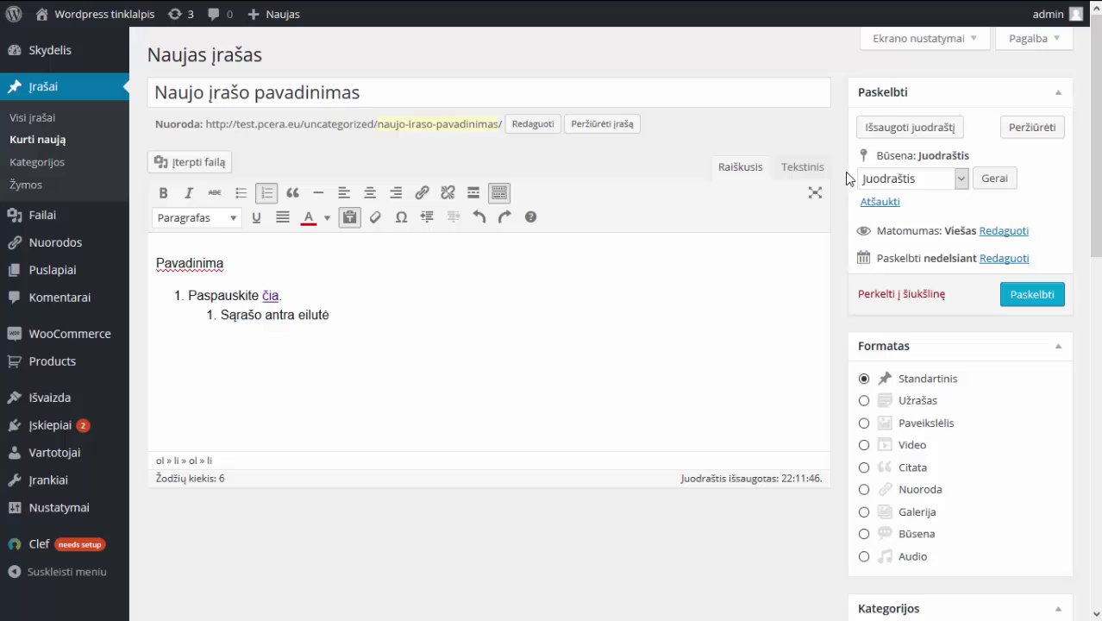
left_click(913, 181)
left_click(912, 181)
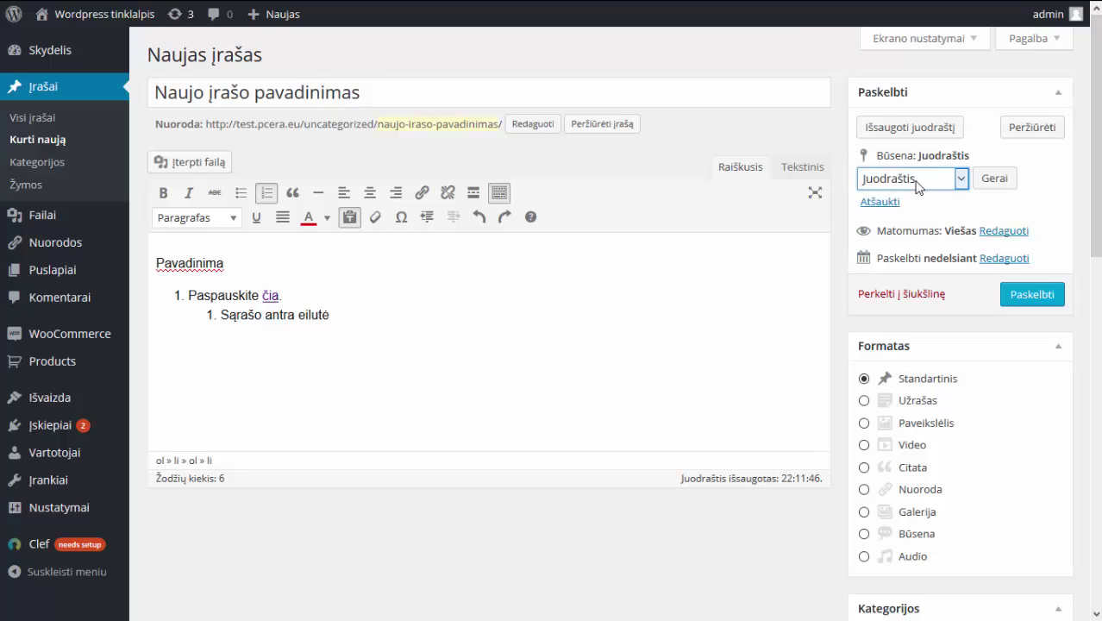
left_click(887, 205)
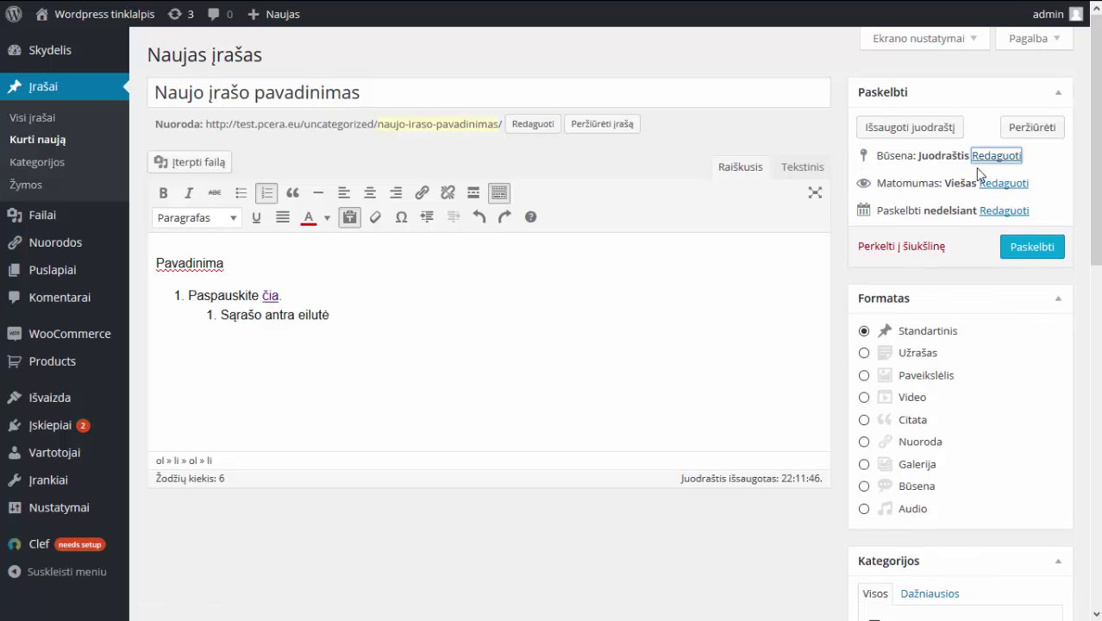
Publish the post and scroll through it on the live site.
left_click(1046, 251)
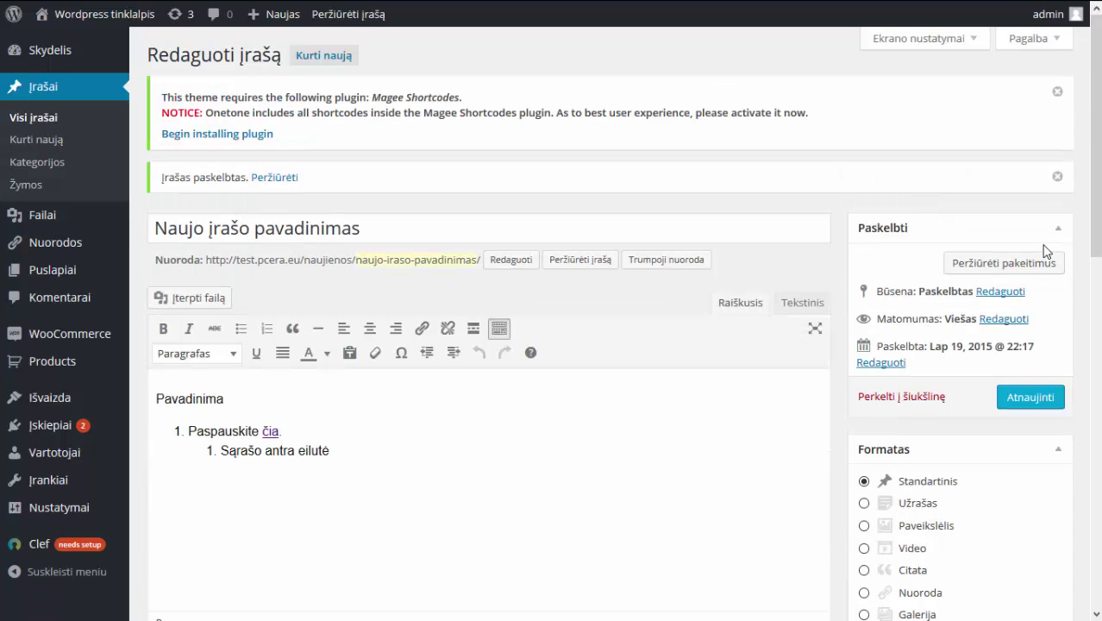
left_click(275, 183)
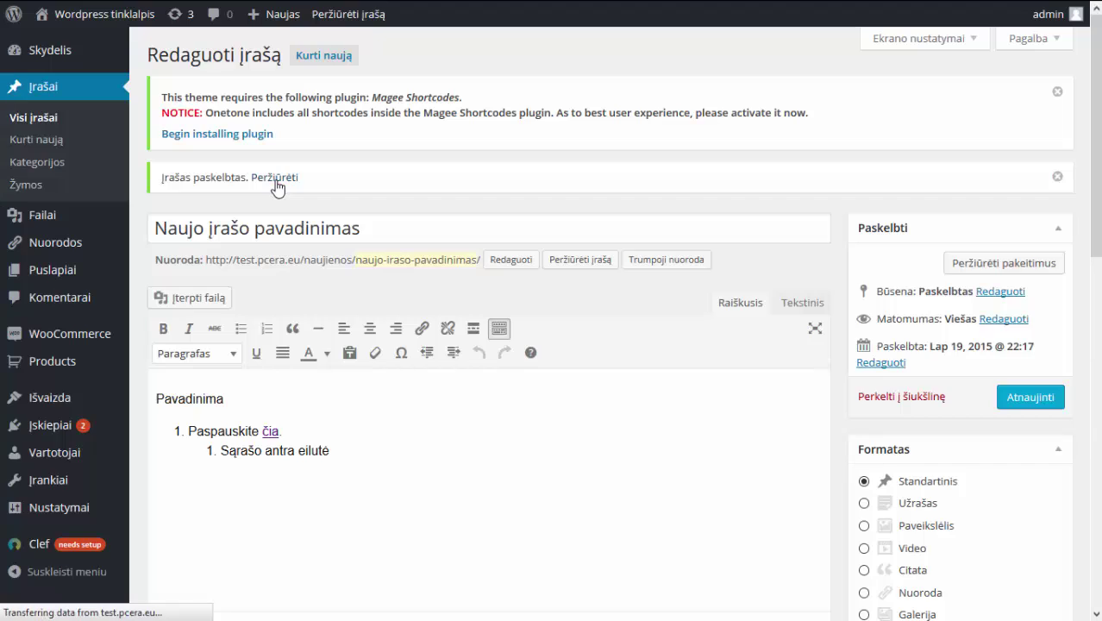
scroll(276, 185, "down", 2)
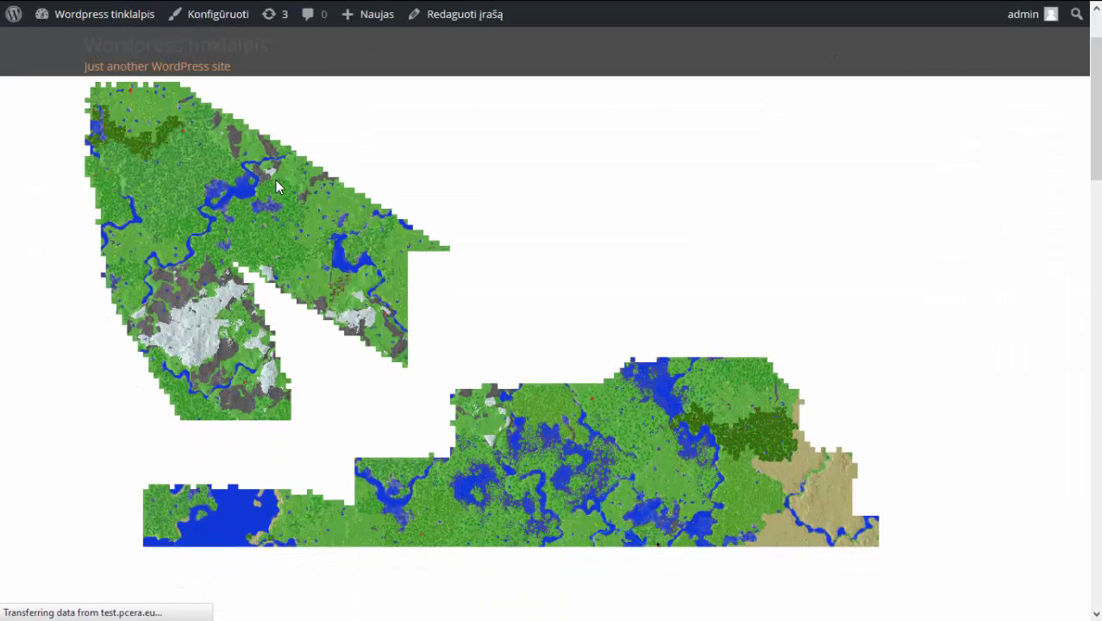
scroll(276, 186, "down", 1)
scroll(276, 186, "down", 1)
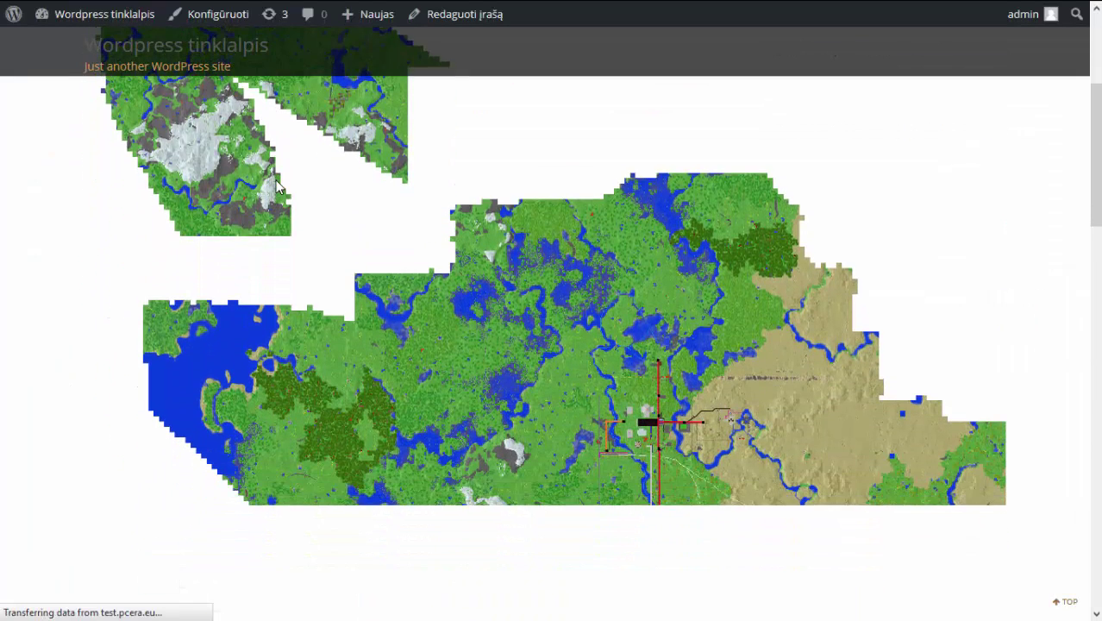
scroll(277, 186, "down", 5)
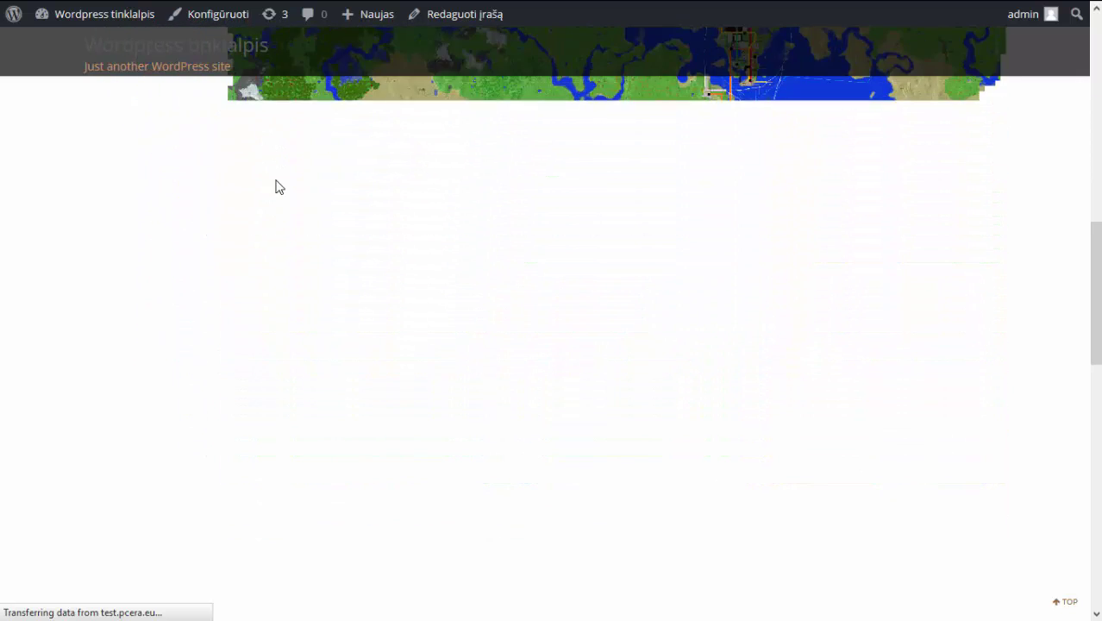
scroll(277, 184, "down", 3)
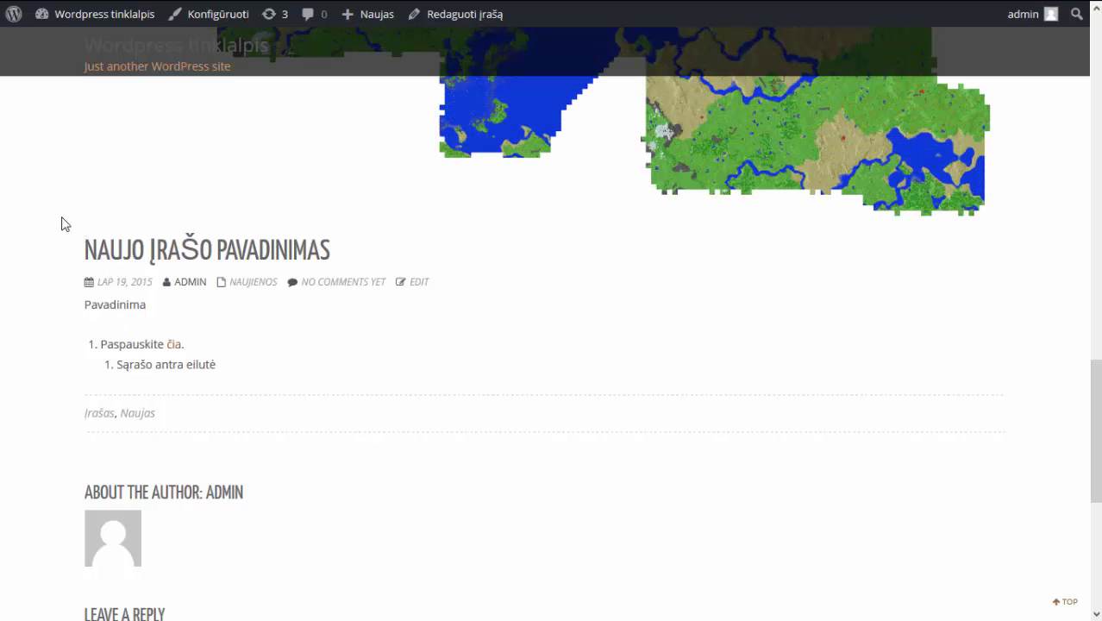
scroll(62, 224, "up", 1)
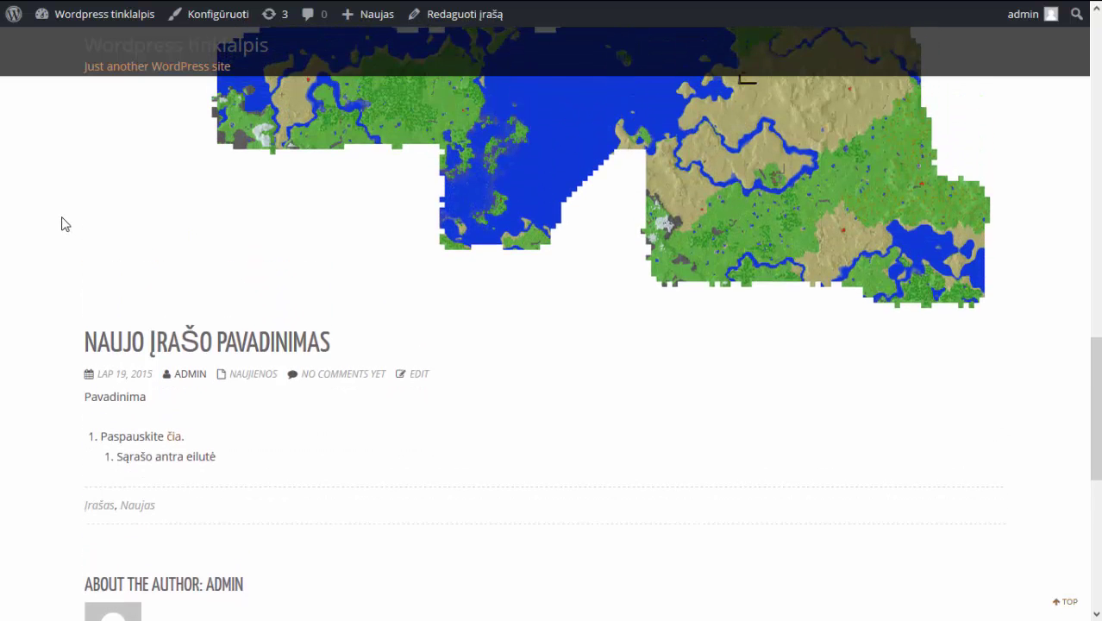
scroll(61, 224, "down", 1)
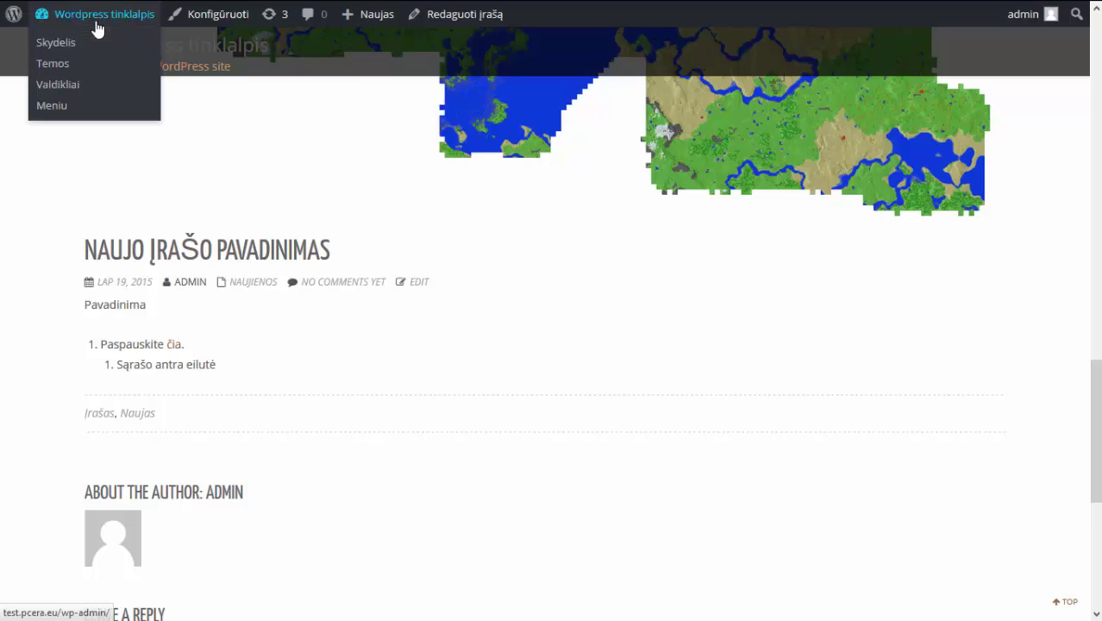
Go via Skydelis to Įrašai > Visi įrašai and open Naujo įrašo pavadinimas for editing.
mouse_move(117, 4)
mouse_move(103, 69)
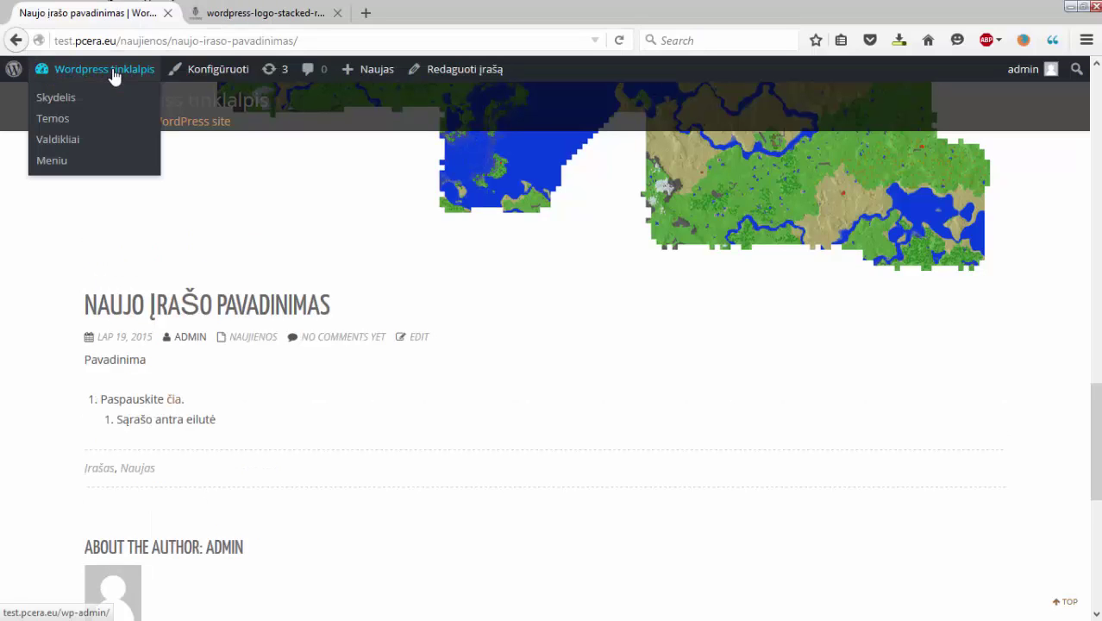
left_click(74, 97)
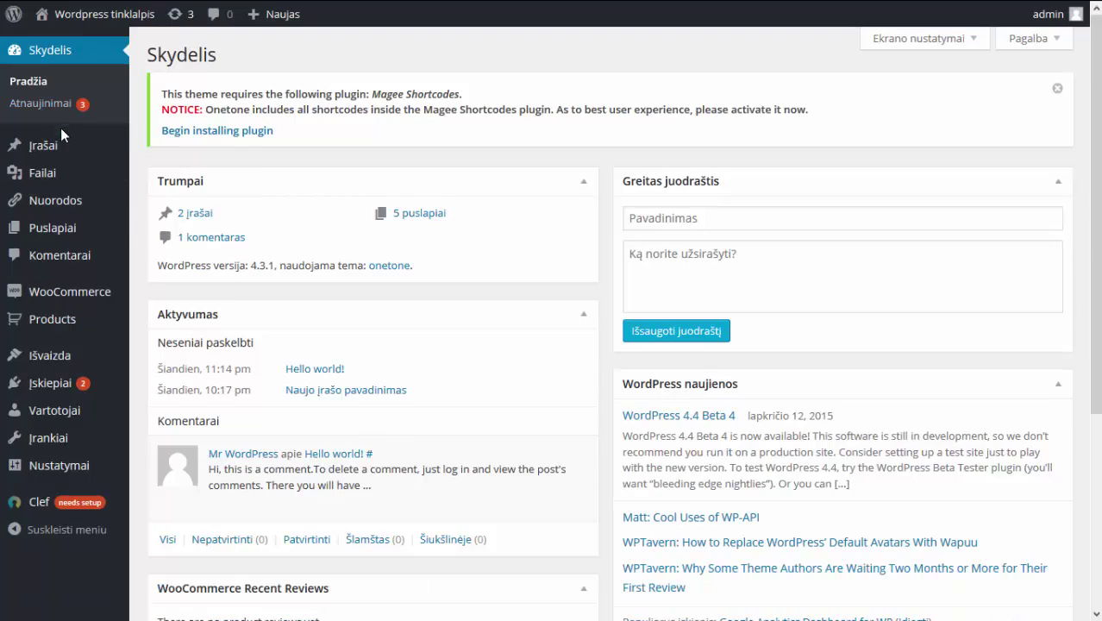
mouse_move(60, 141)
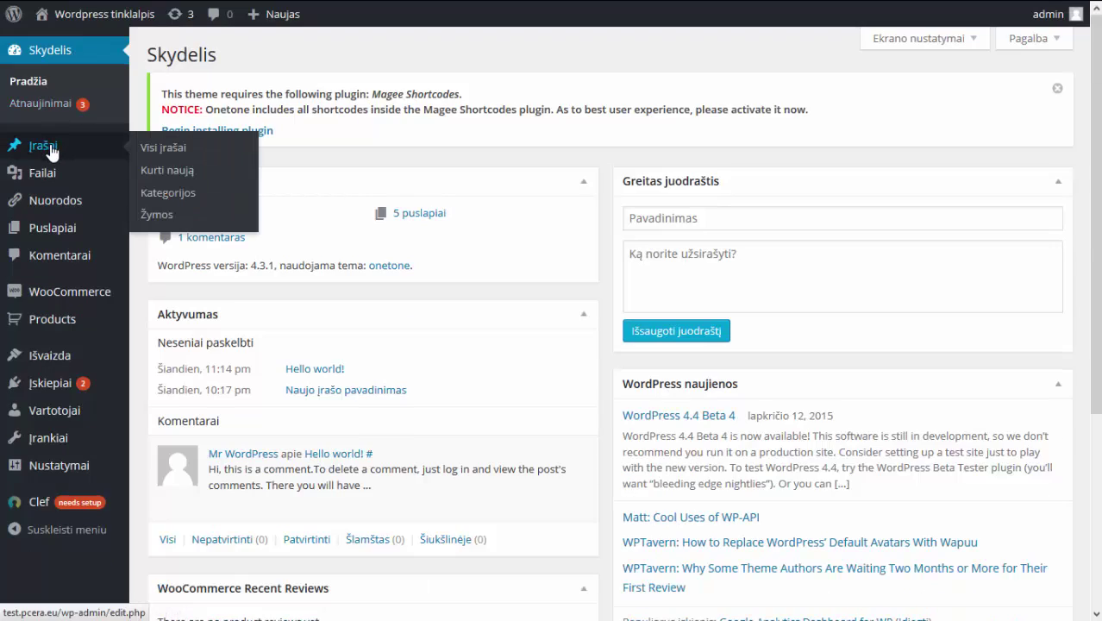
left_click(175, 150)
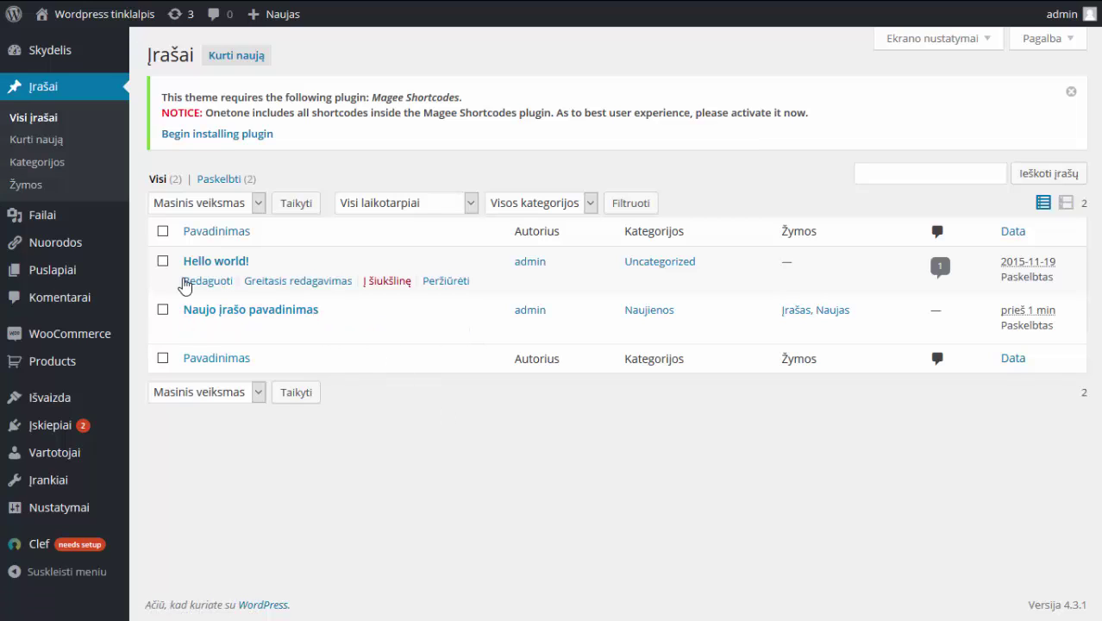
mouse_move(213, 316)
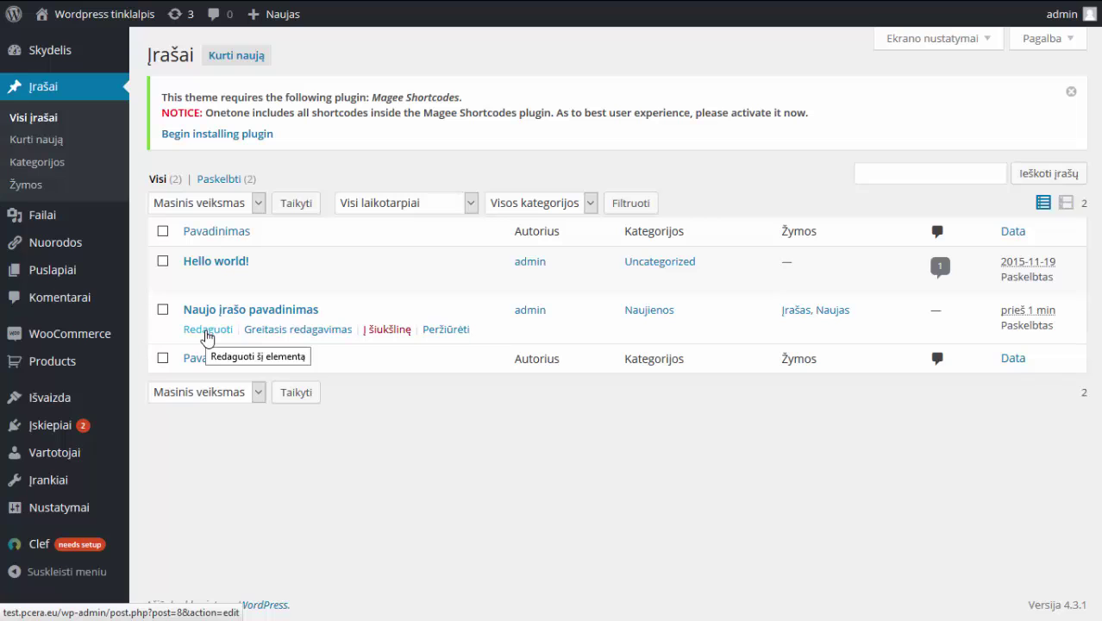
left_click(207, 337)
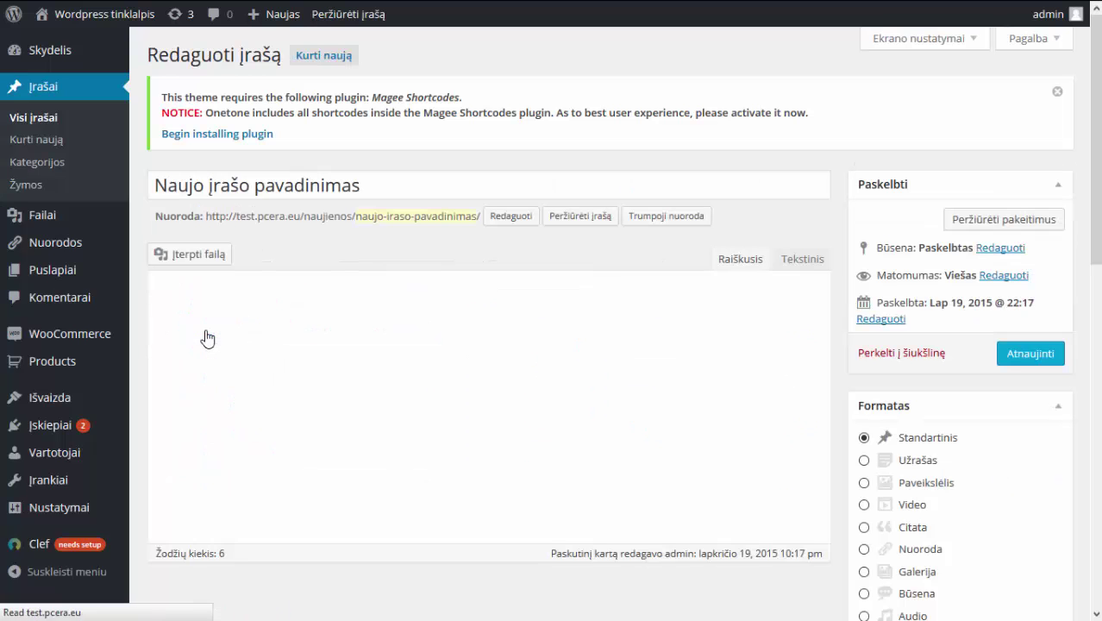
scroll(207, 336, "down", 2)
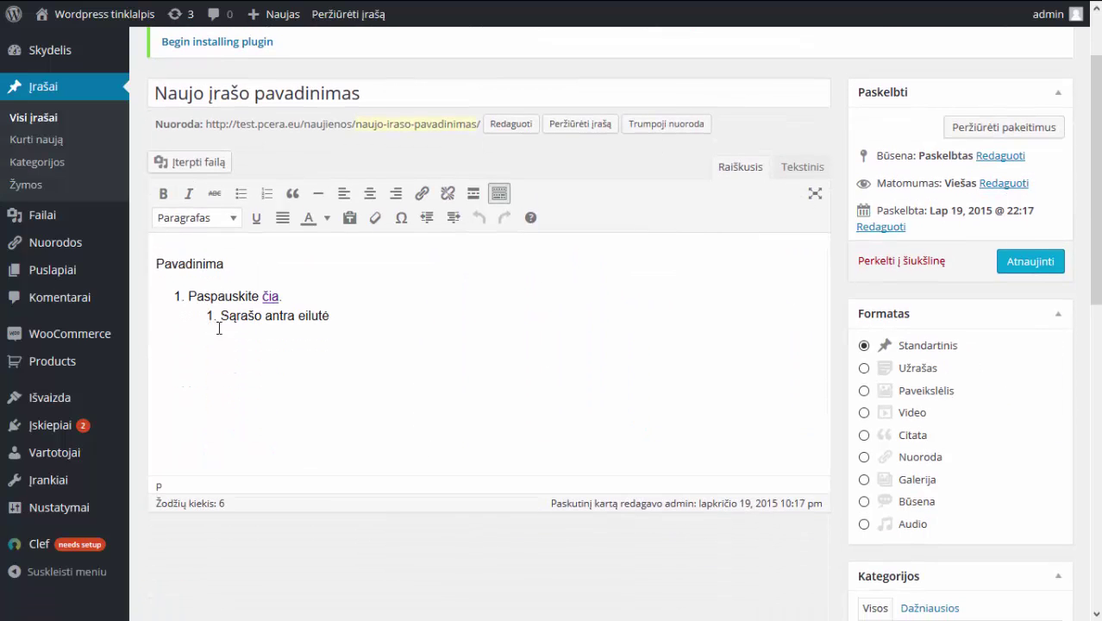
scroll(312, 332, "up", 2)
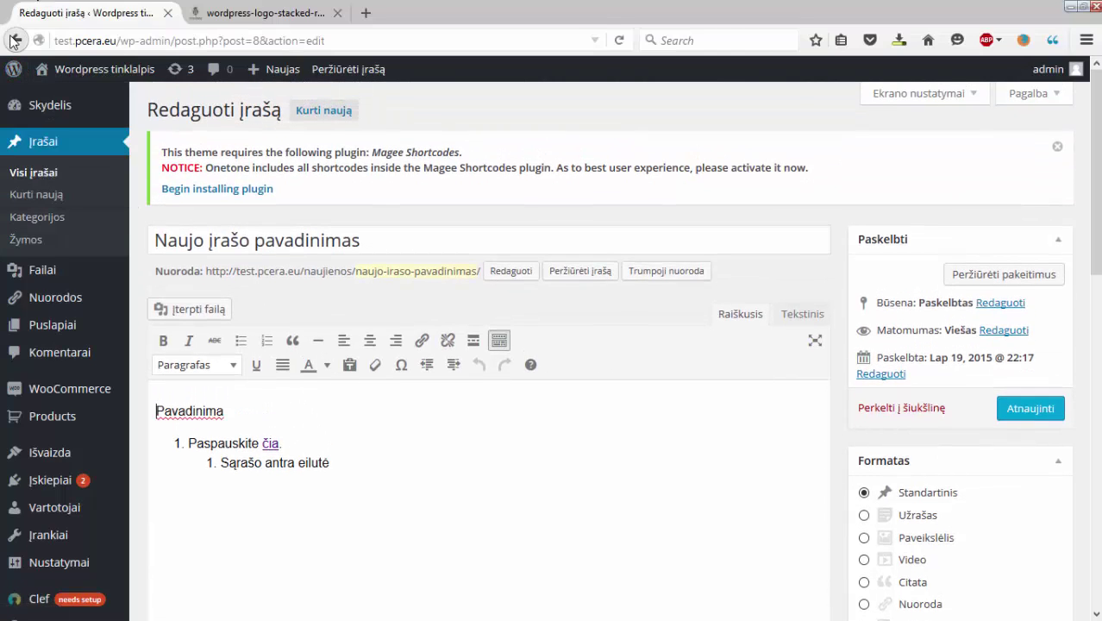
left_click(14, 20)
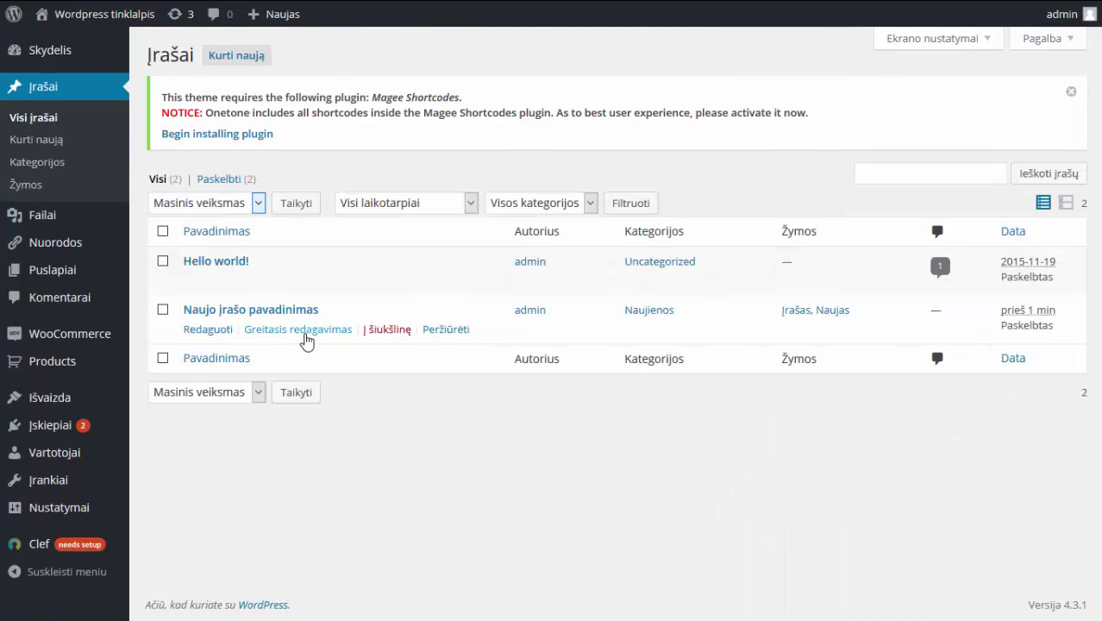
Review Naujo įrašo pavadinimas in quick edit, then cancel without saving.
left_click(303, 328)
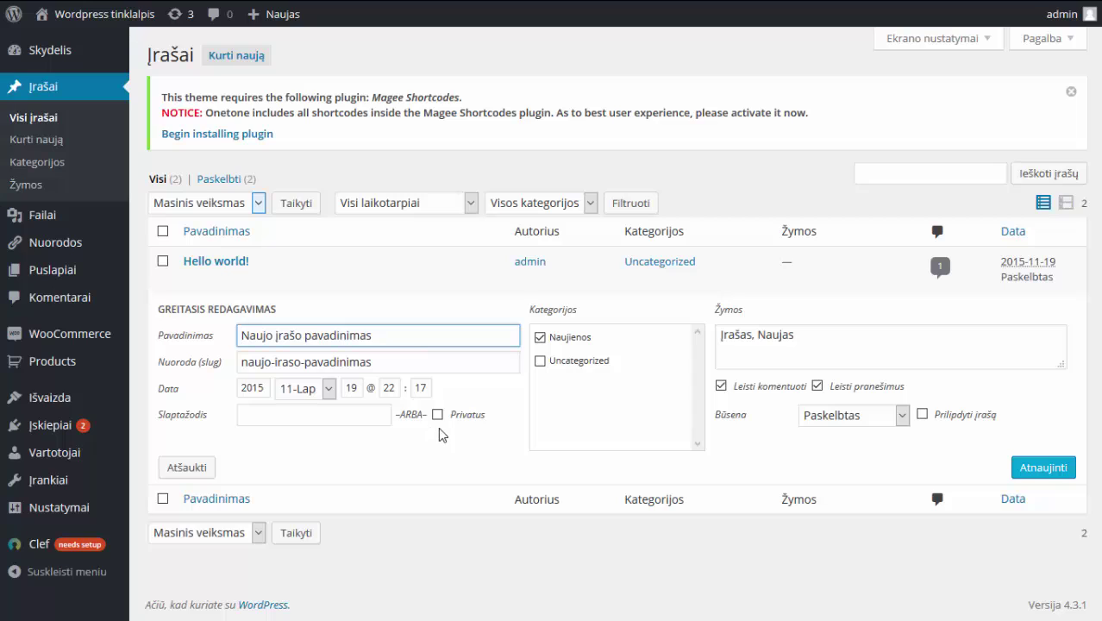
left_click(275, 415)
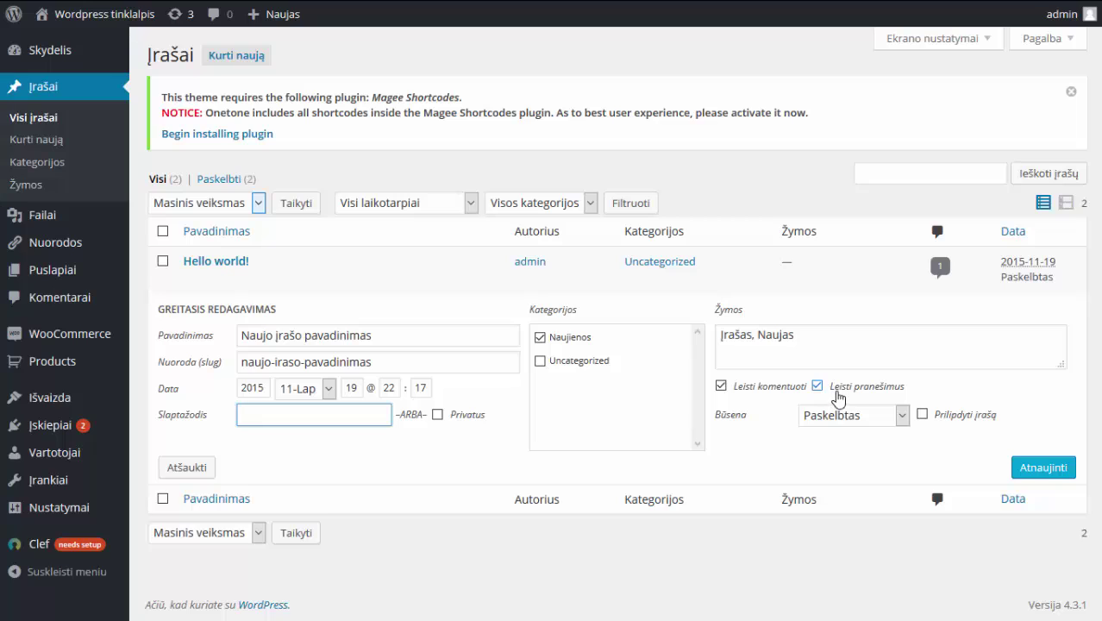
mouse_move(420, 257)
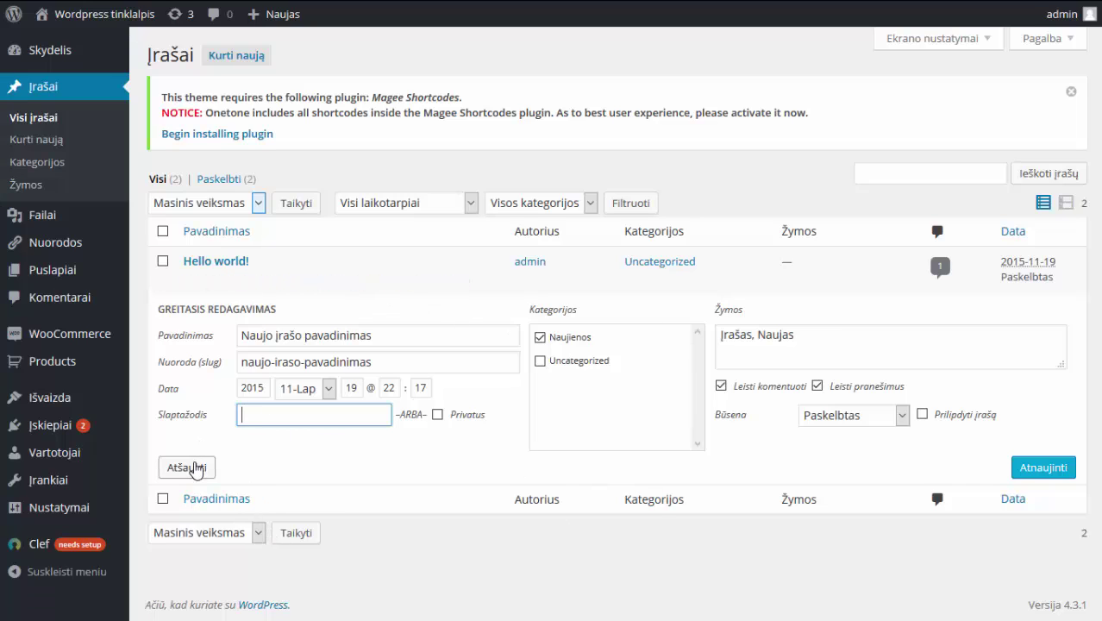
left_click(193, 469)
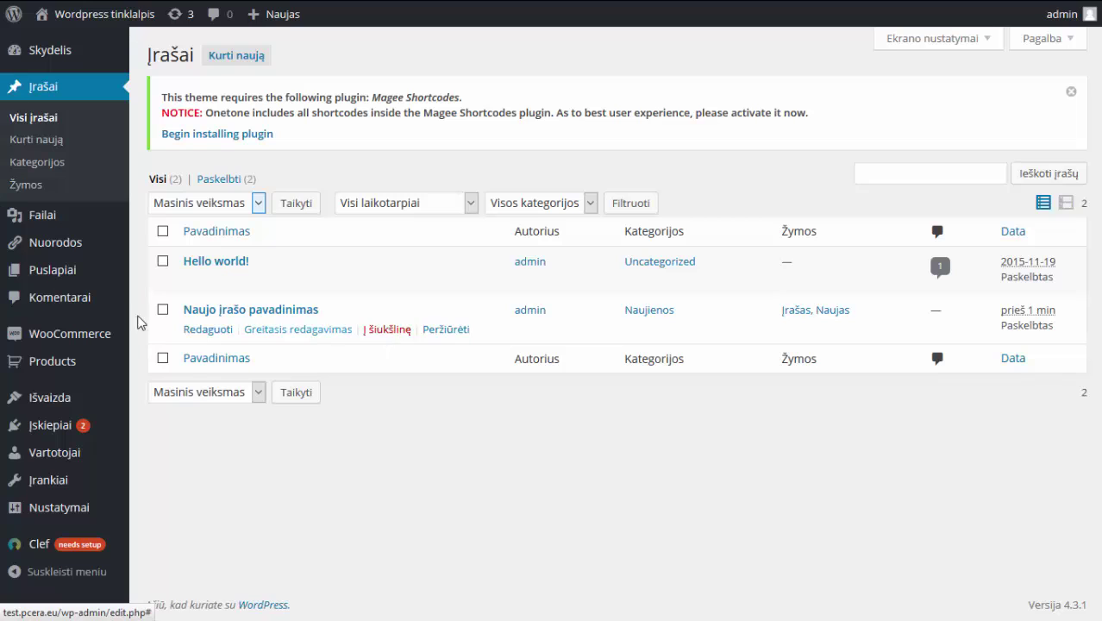
Trash the post 'Naujo įrašo pavadinimas', restore it from the trash, and go to Kategorijos.
left_click(395, 336)
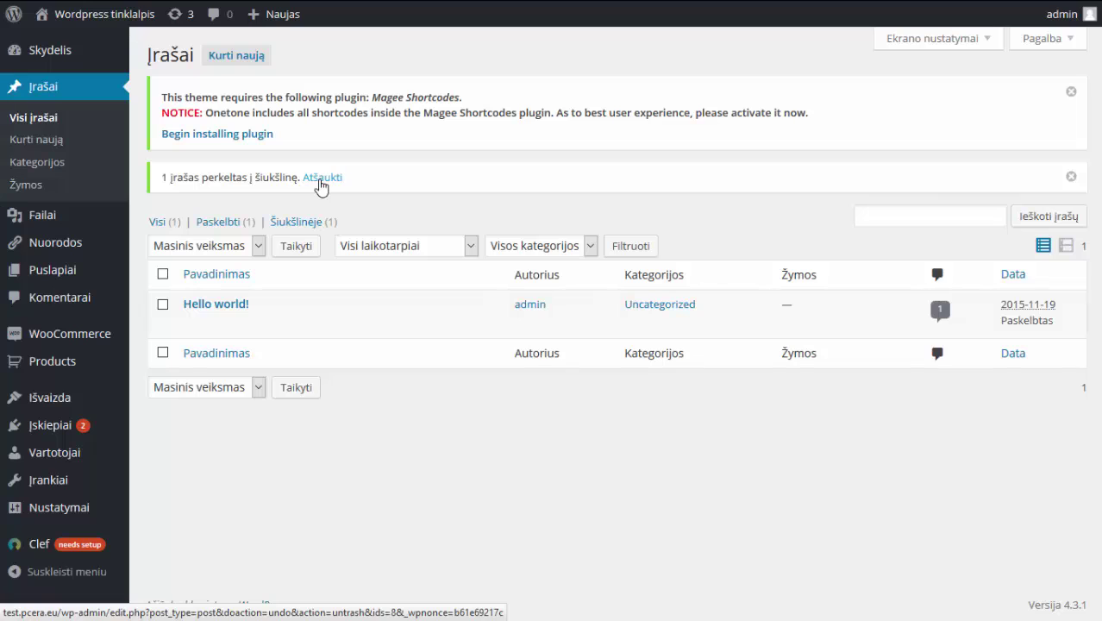
left_click(293, 227)
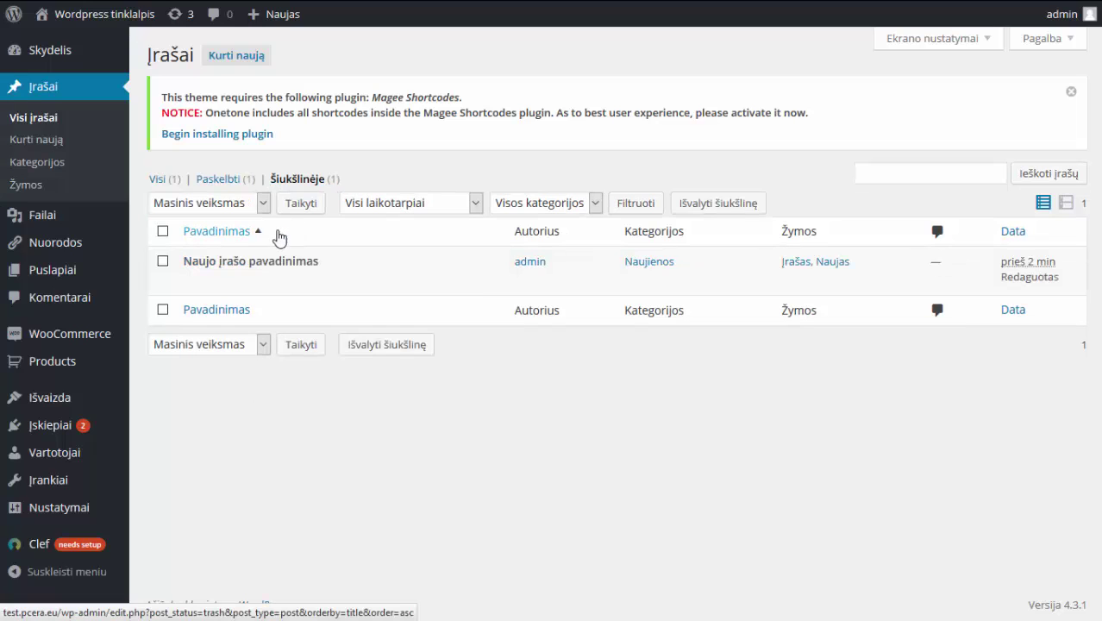
left_click(161, 262)
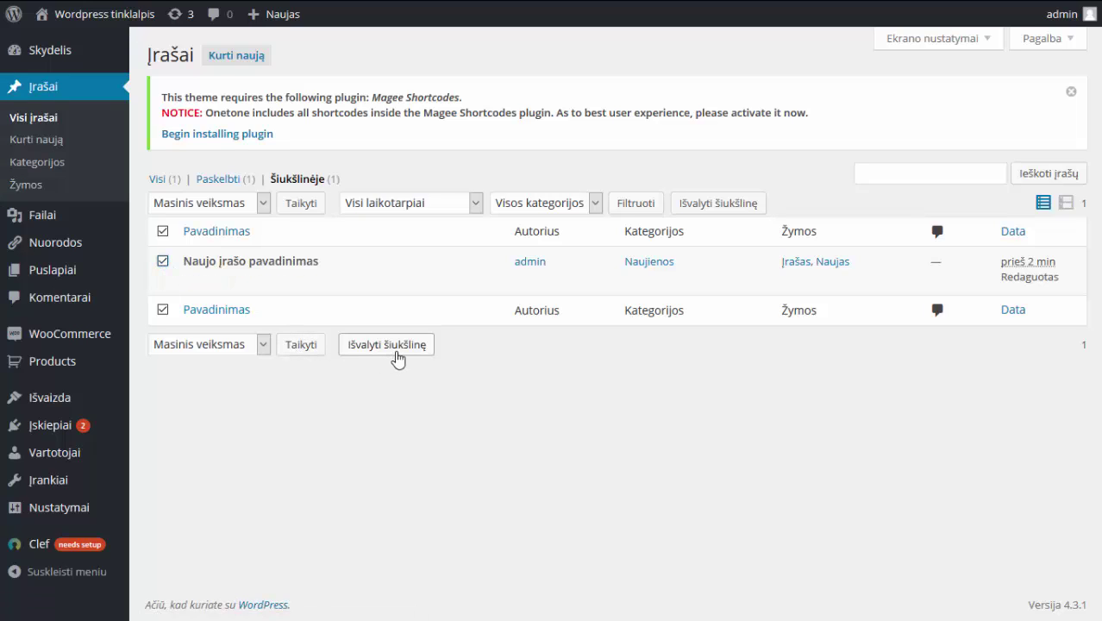
mouse_move(243, 279)
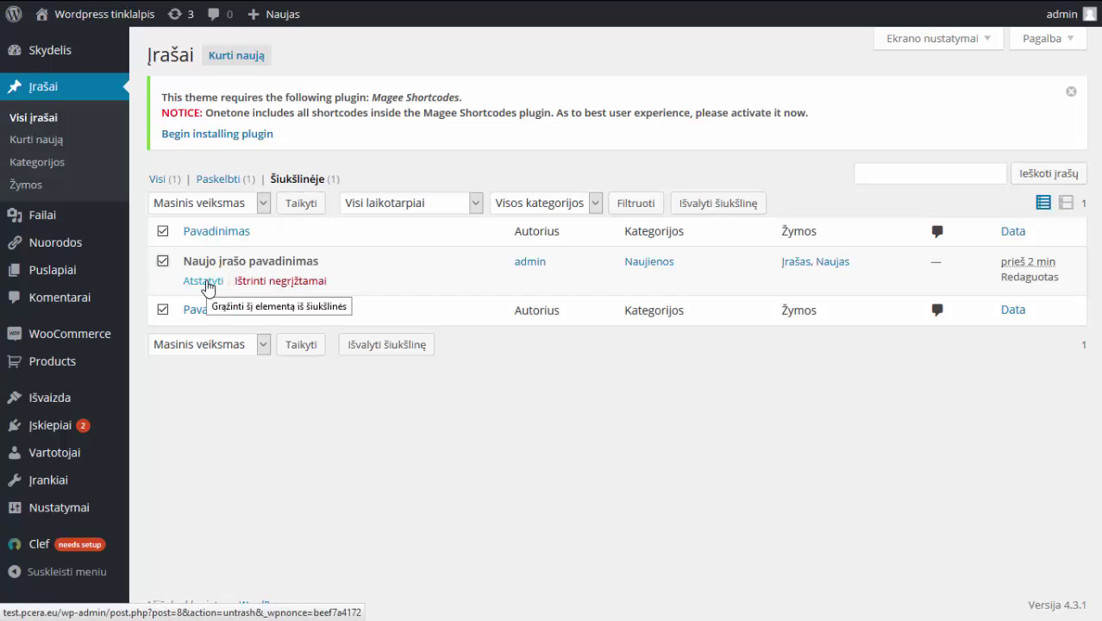
left_click(207, 283)
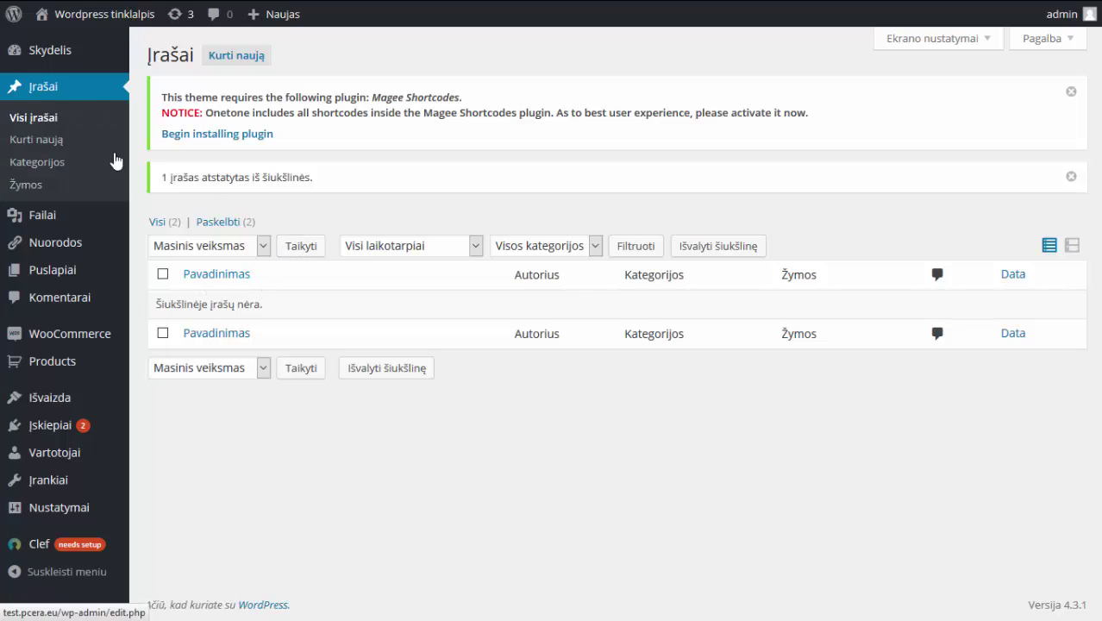
left_click_drag(158, 308, 256, 303)
left_click(259, 305)
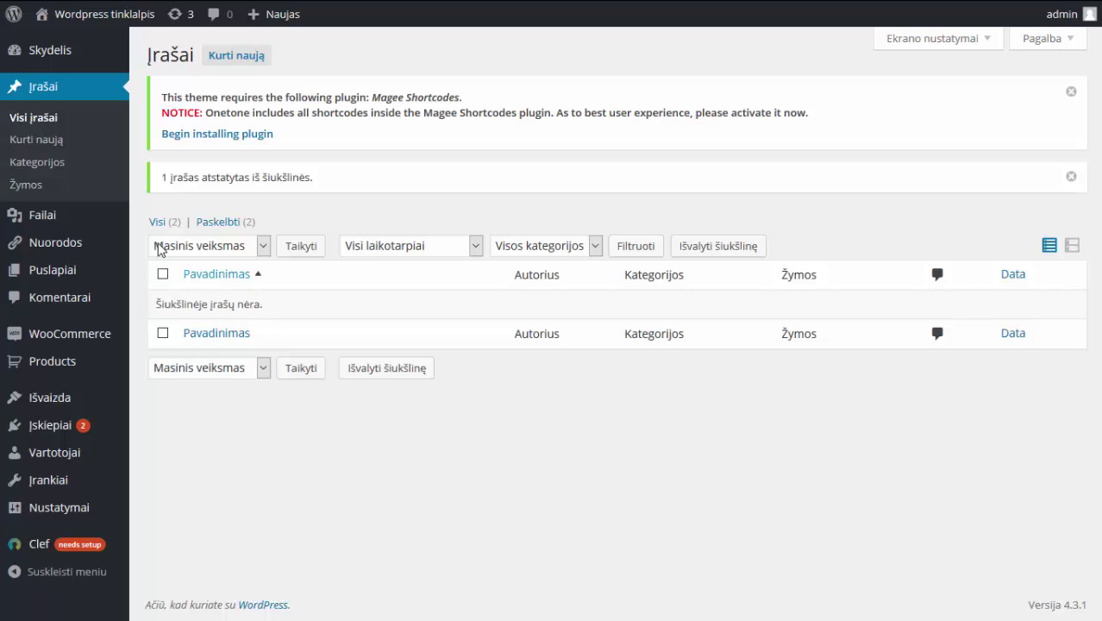
left_click(38, 166)
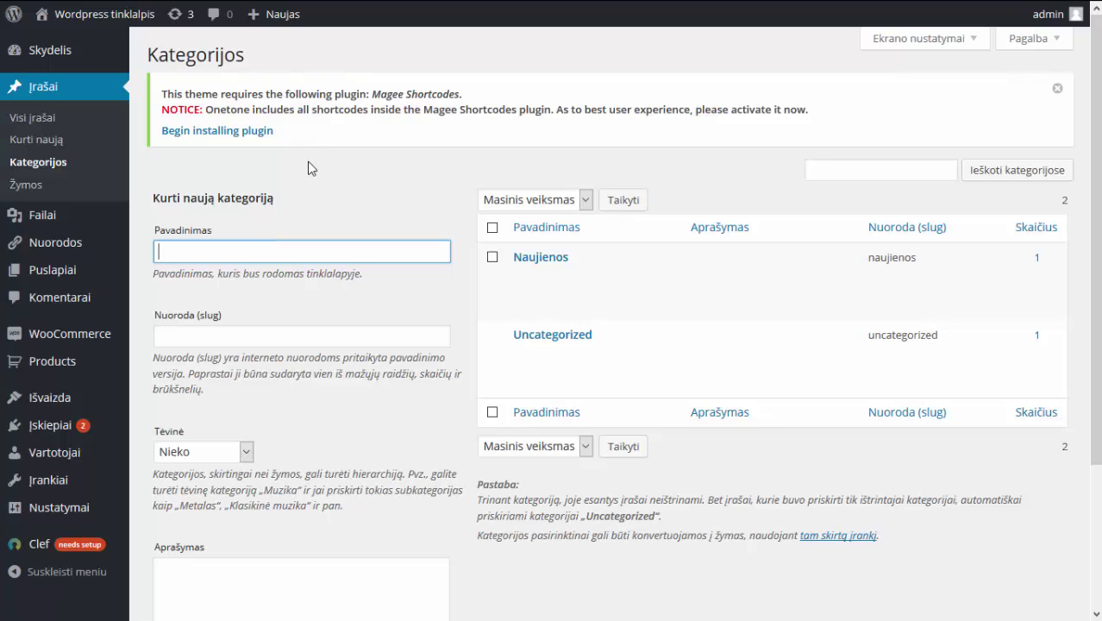
Name the new category 'Nauja kategorija' and choose Naujienos as its parent.
scroll(322, 199, "down", 2)
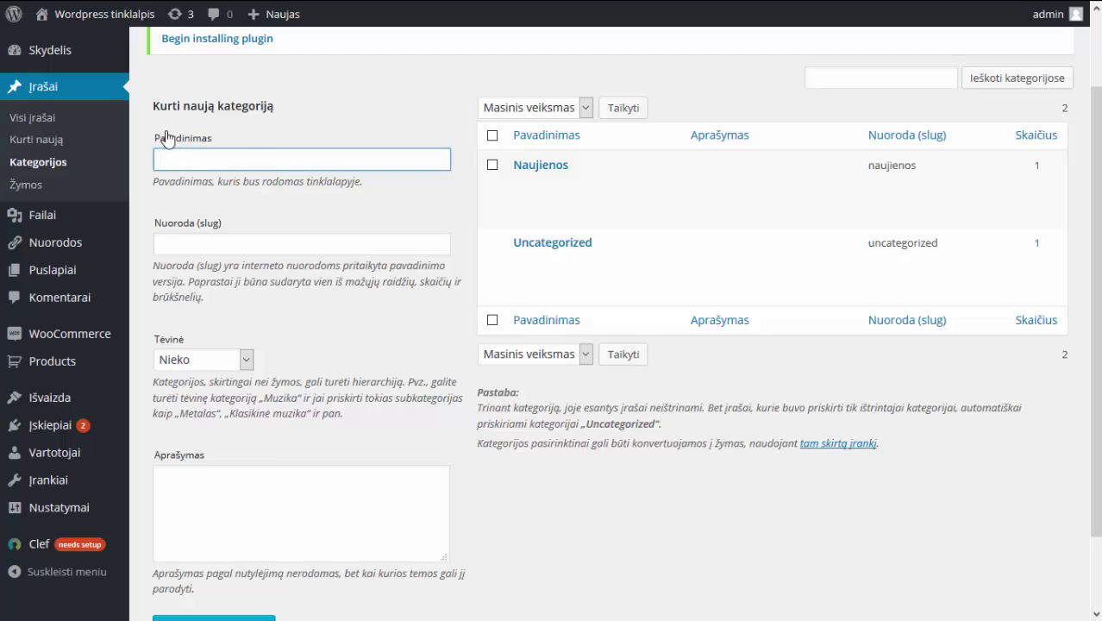
left_click_drag(151, 105, 373, 409)
left_click(289, 128)
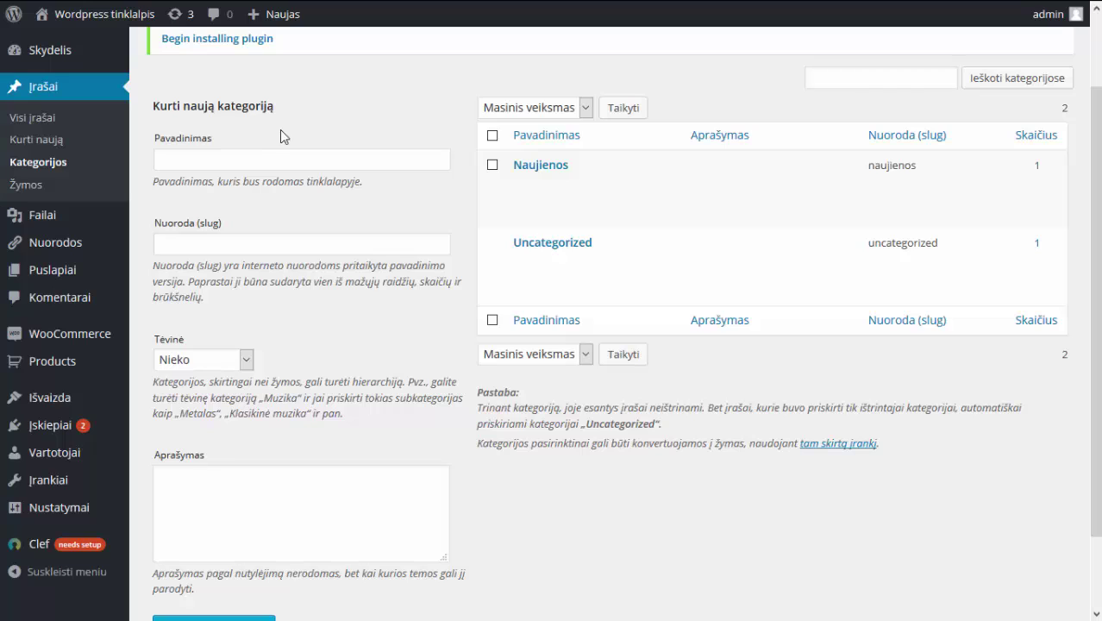
left_click(272, 165)
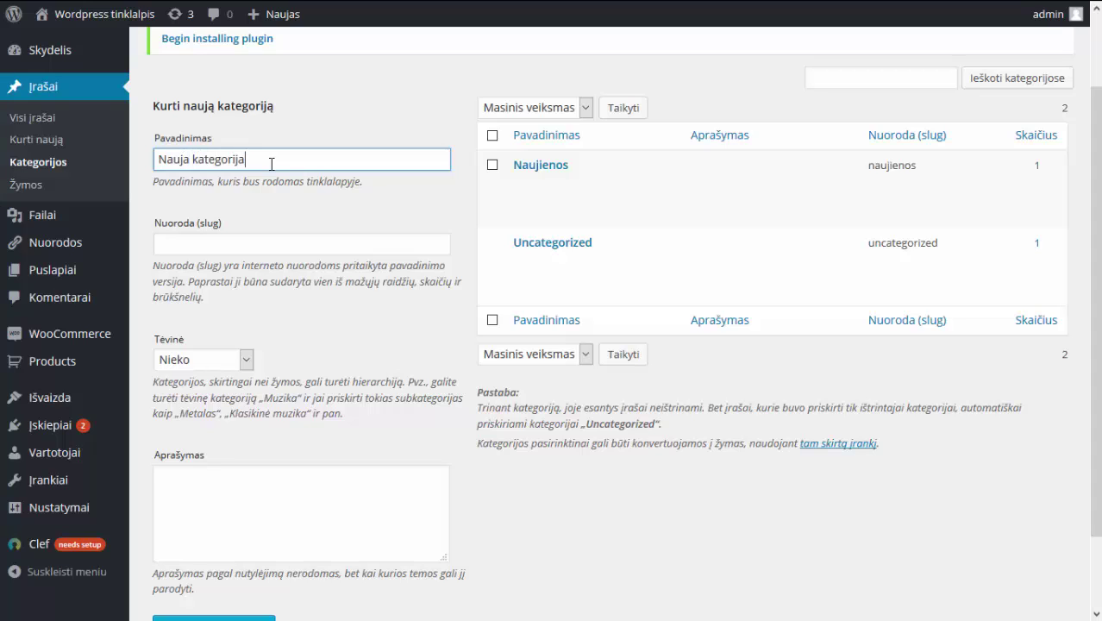
left_click(227, 244)
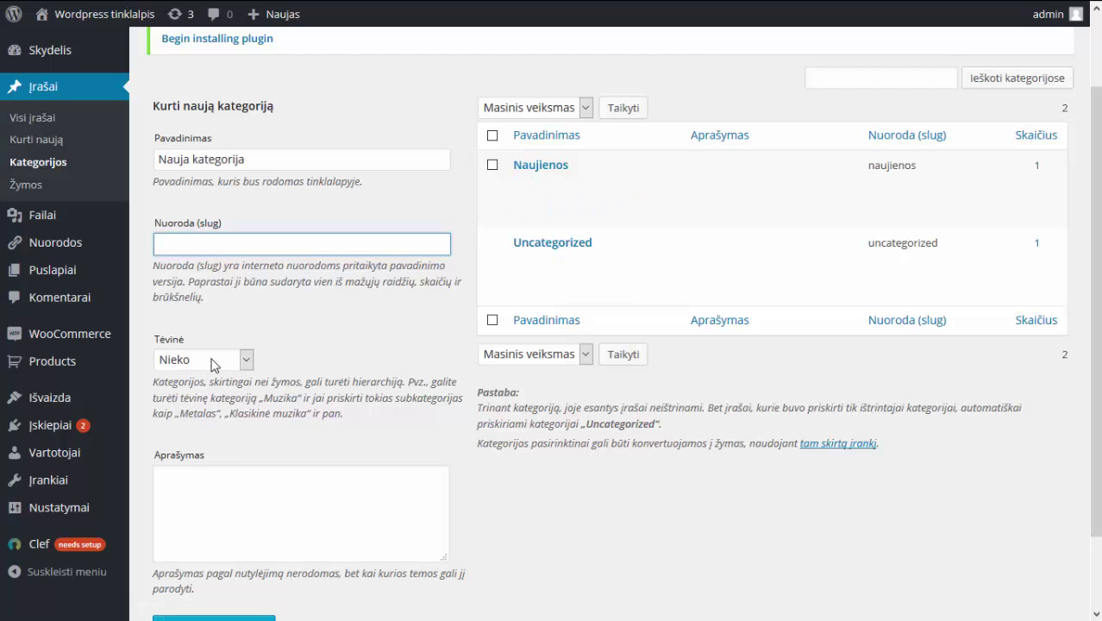
left_click(214, 364)
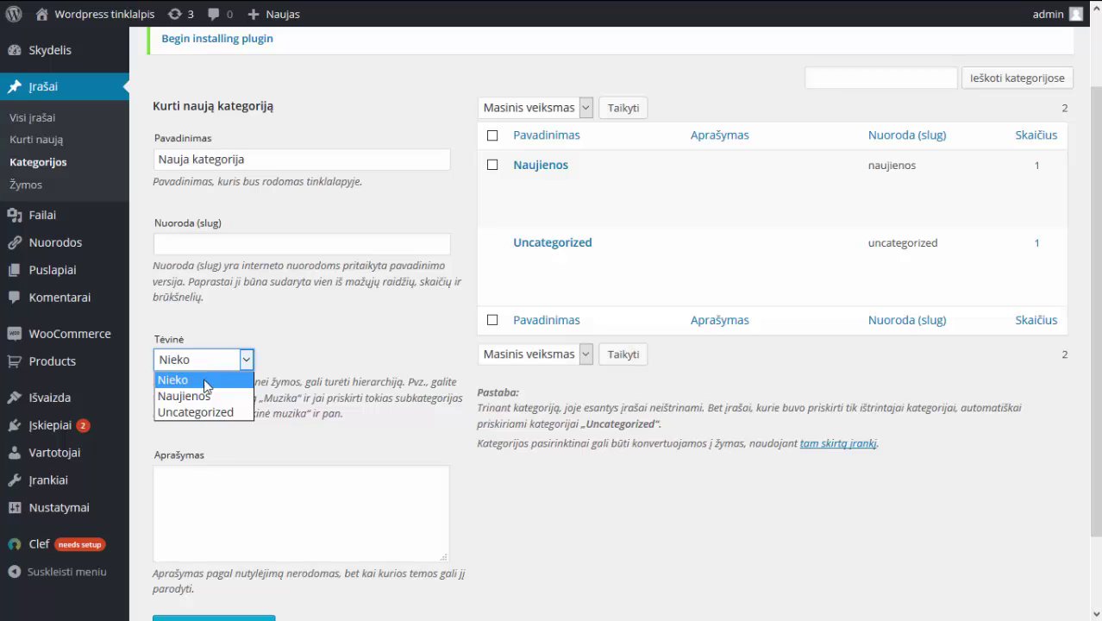
left_click(200, 399)
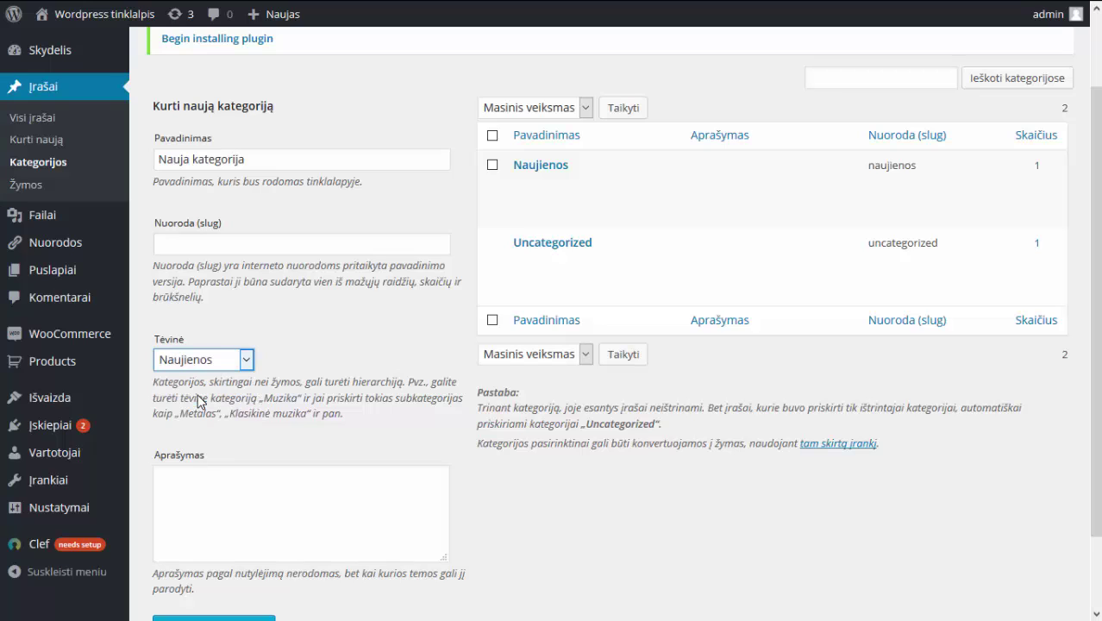
Add the description 'Tai yra aprašymas' and create the child category.
left_click_drag(161, 161, 271, 159)
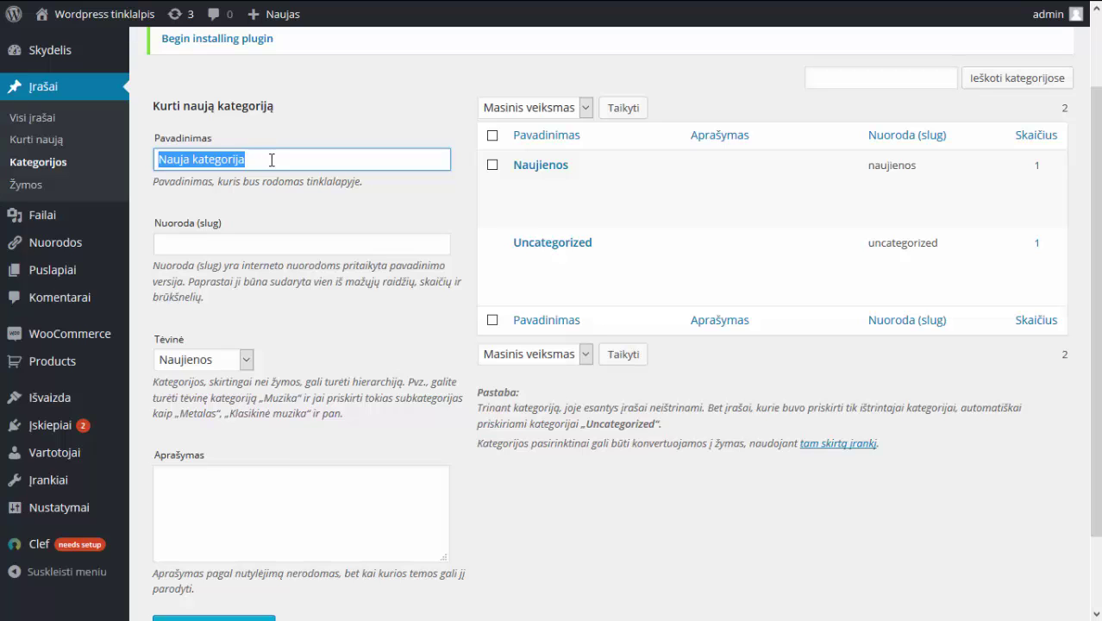
scroll(202, 361, "down", 2)
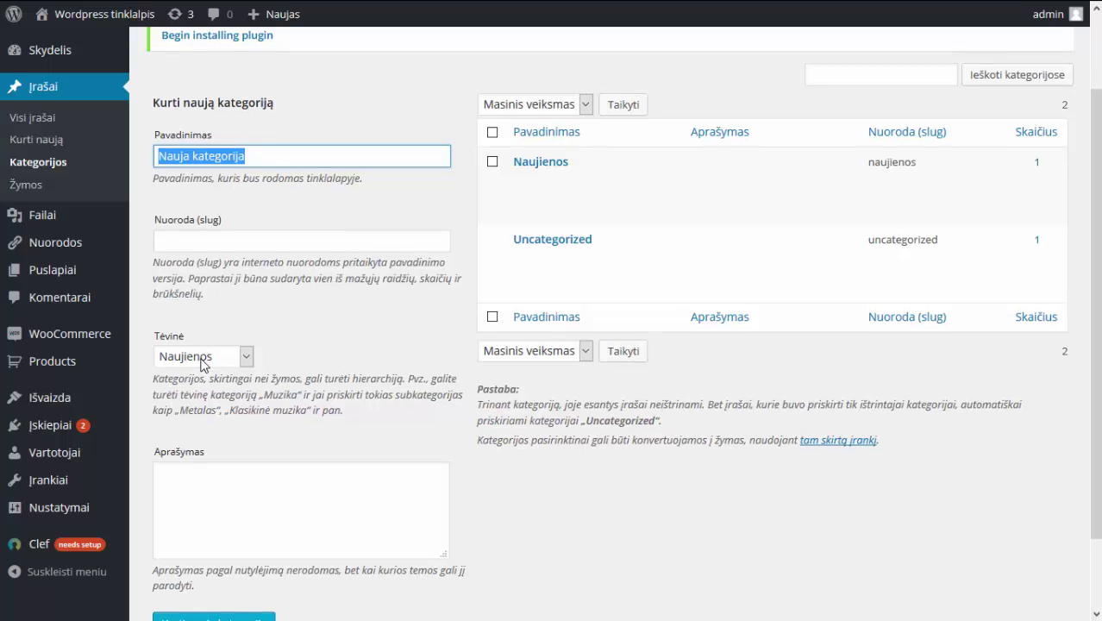
left_click(207, 386)
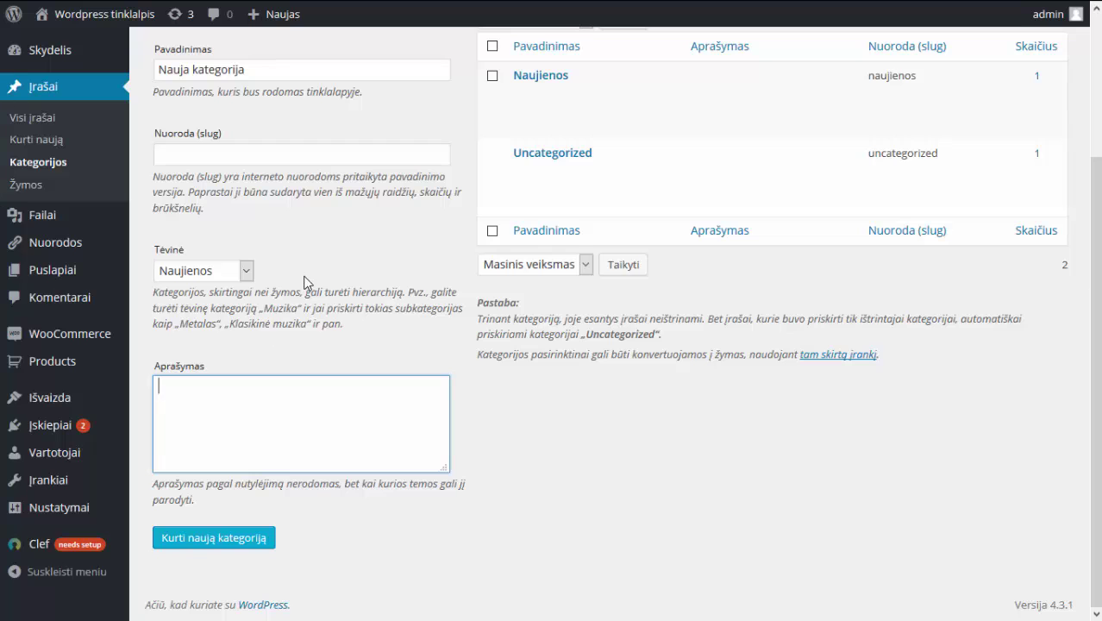
scroll(306, 282, "up", 1)
scroll(306, 282, "up", 1)
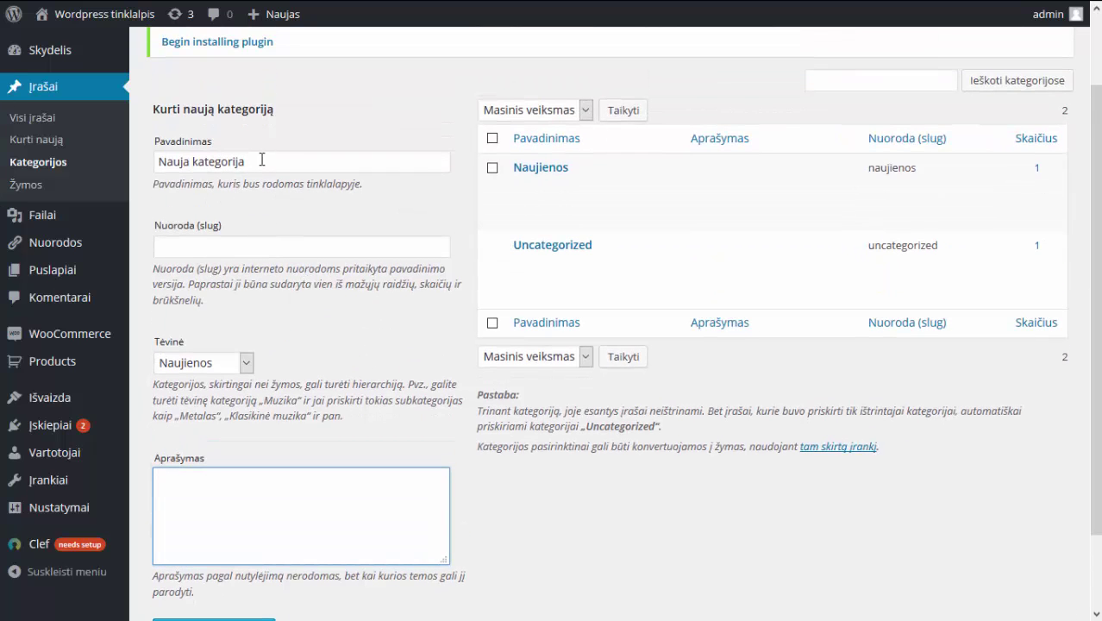
left_click_drag(262, 161, 222, 161)
left_click(301, 183)
scroll(301, 201, "down", 2)
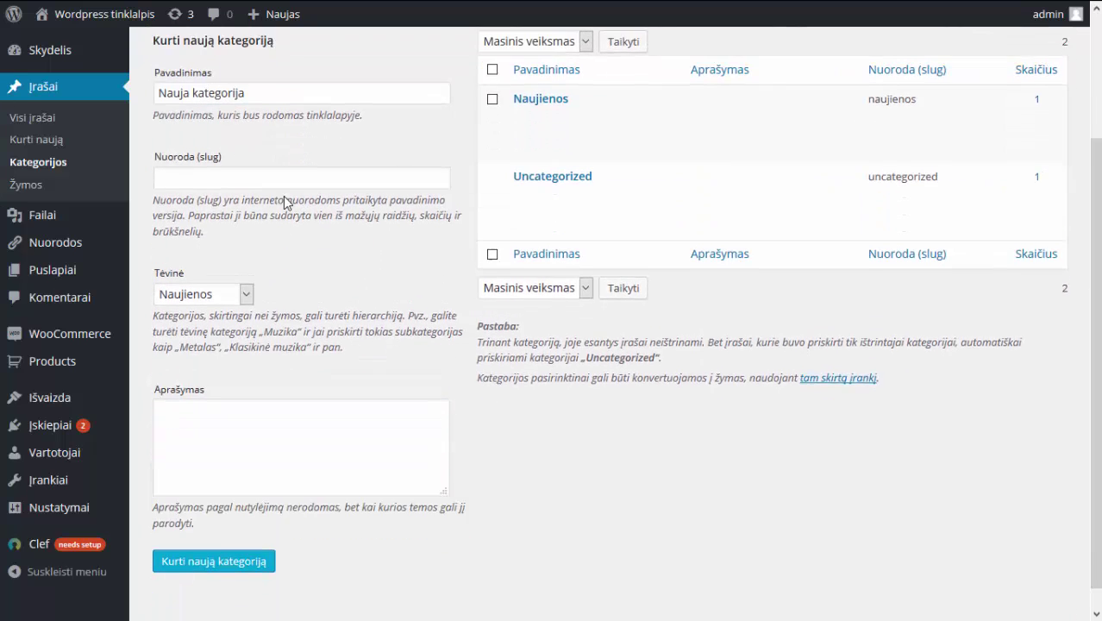
left_click(262, 413)
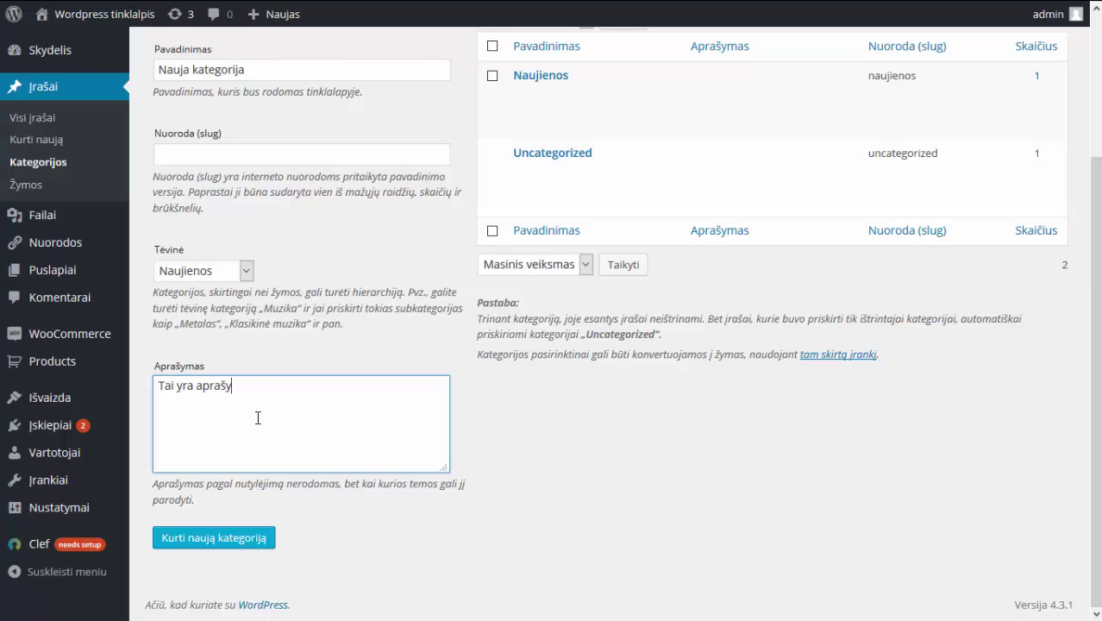
type("mas")
left_click(238, 538)
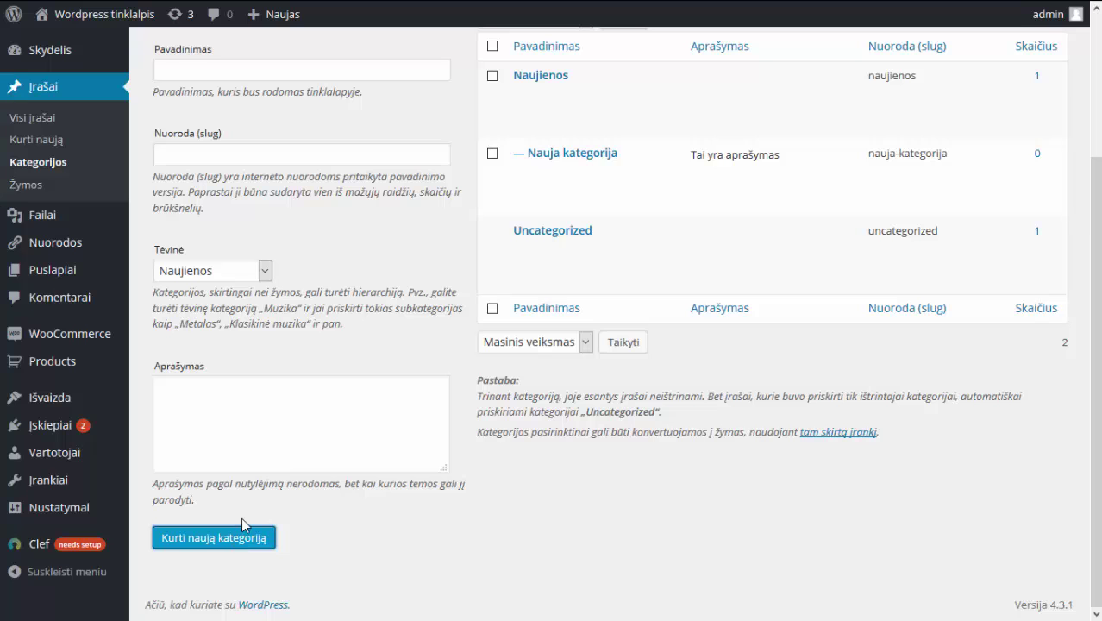
Open and cancel Quick Edit on 'Nauja kategorija', then go to the Žymos tags page.
scroll(471, 405, "up", 2)
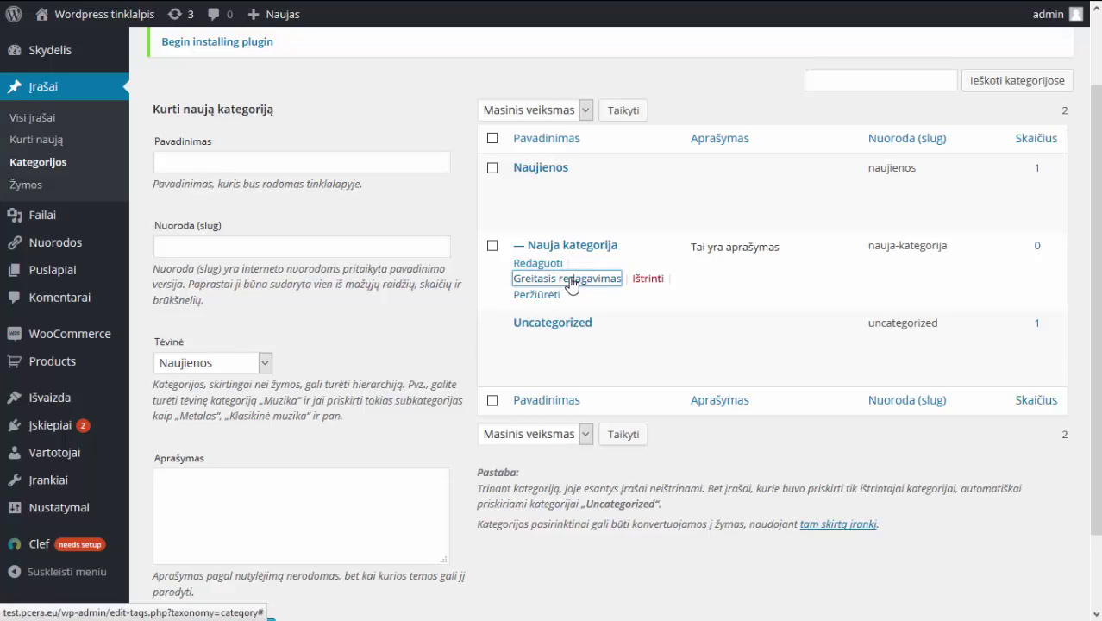
left_click(570, 280)
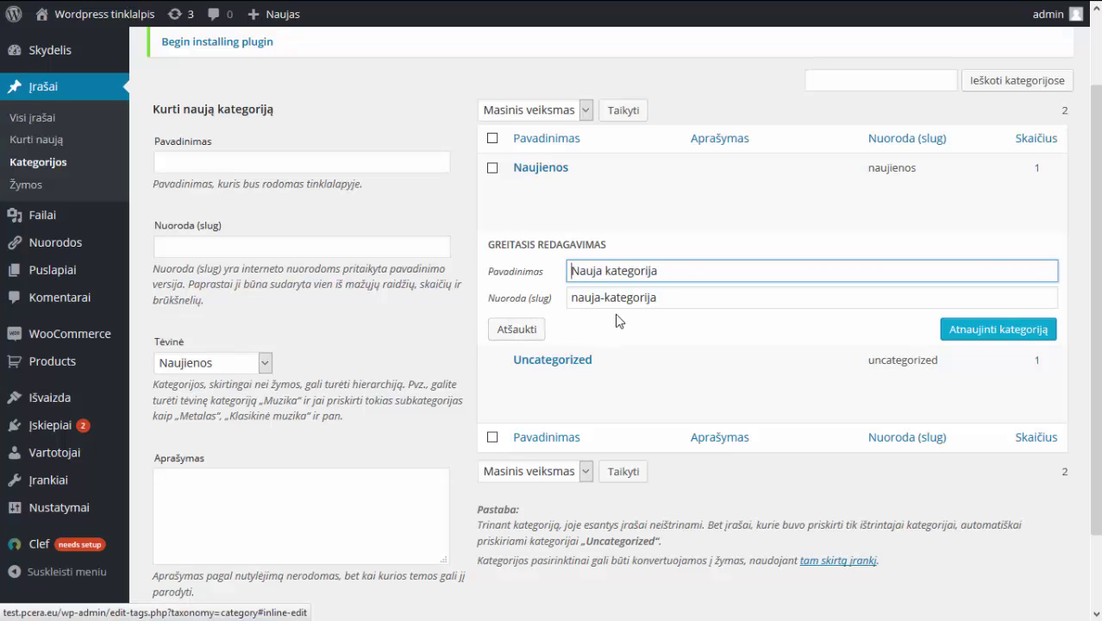
left_click(523, 332)
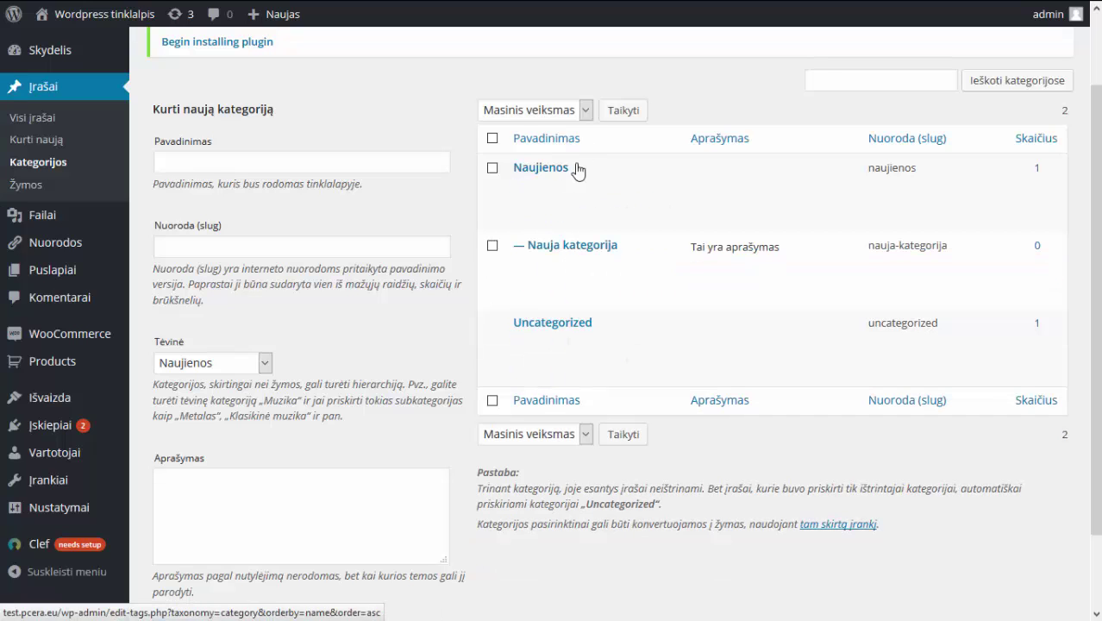
double_click(517, 248)
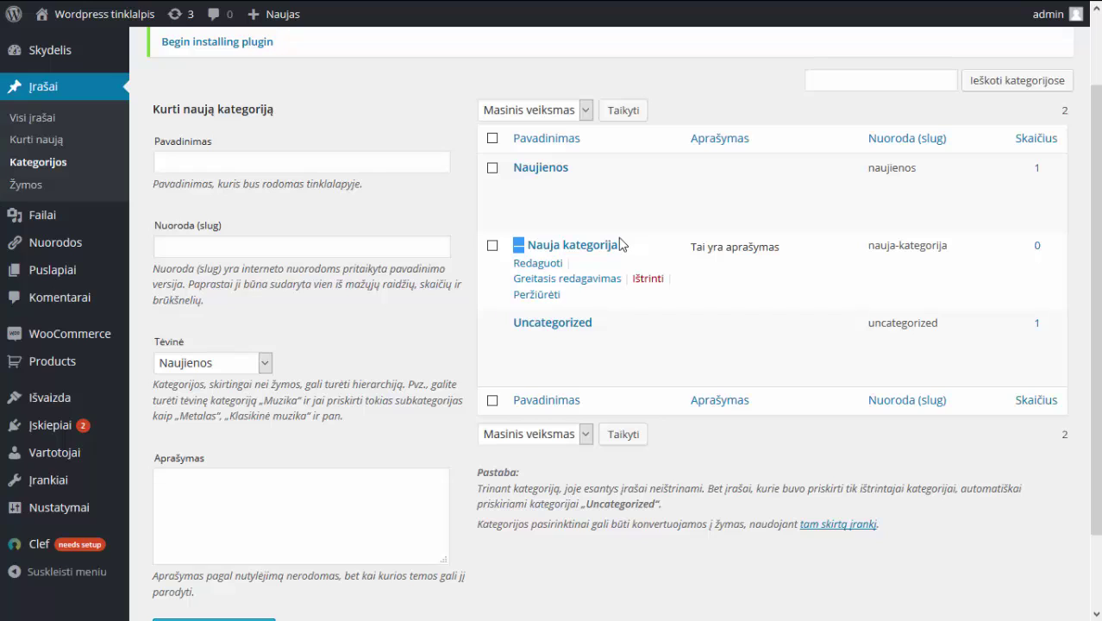
left_click(669, 244)
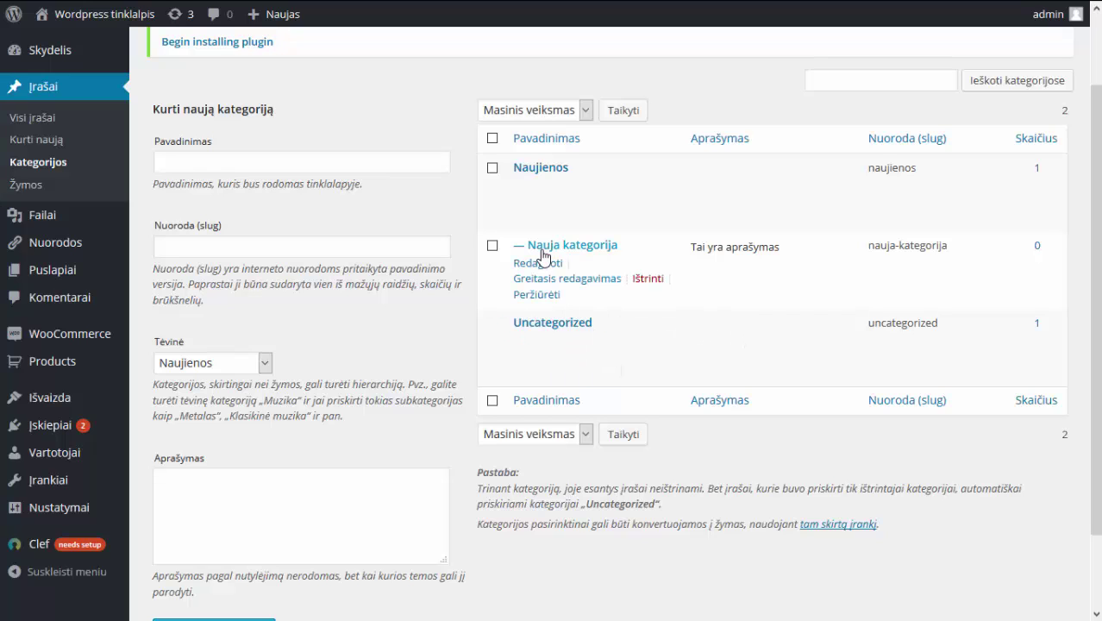
left_click(280, 493)
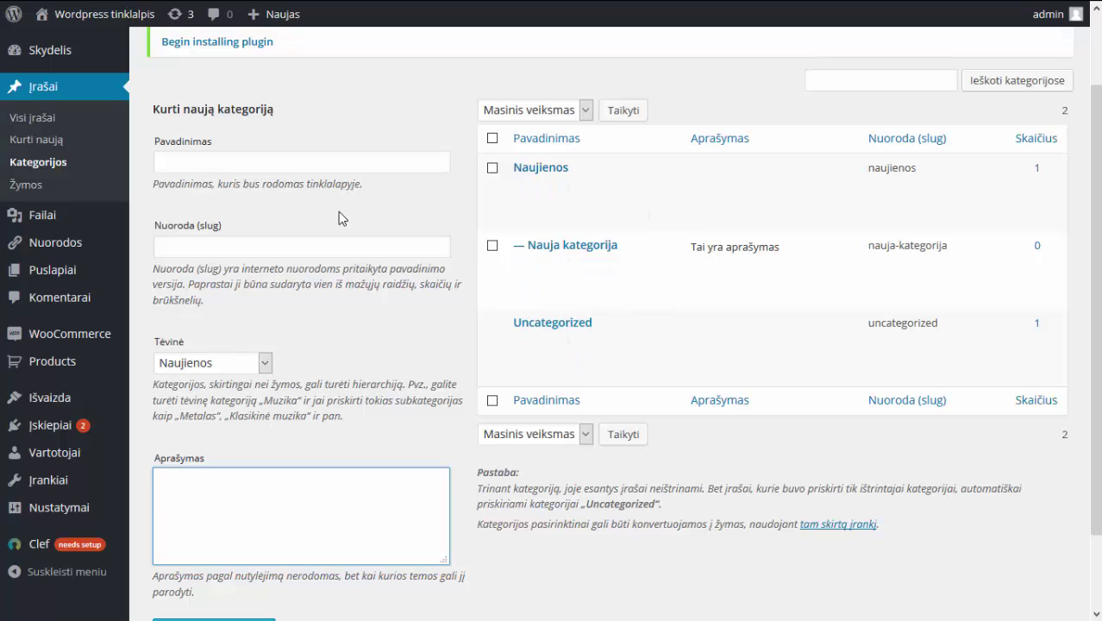
left_click(27, 191)
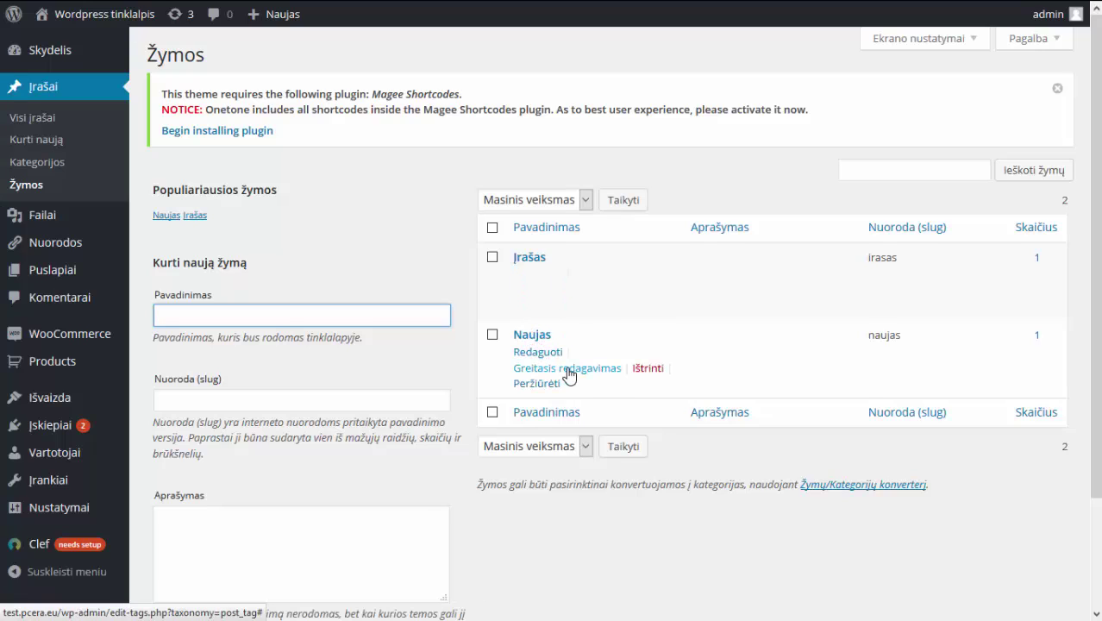
Cancel Quick Edit on 'Naujas', then save the 'Įrašas' tag unchanged from its edit page.
left_click(569, 370)
left_click(535, 421)
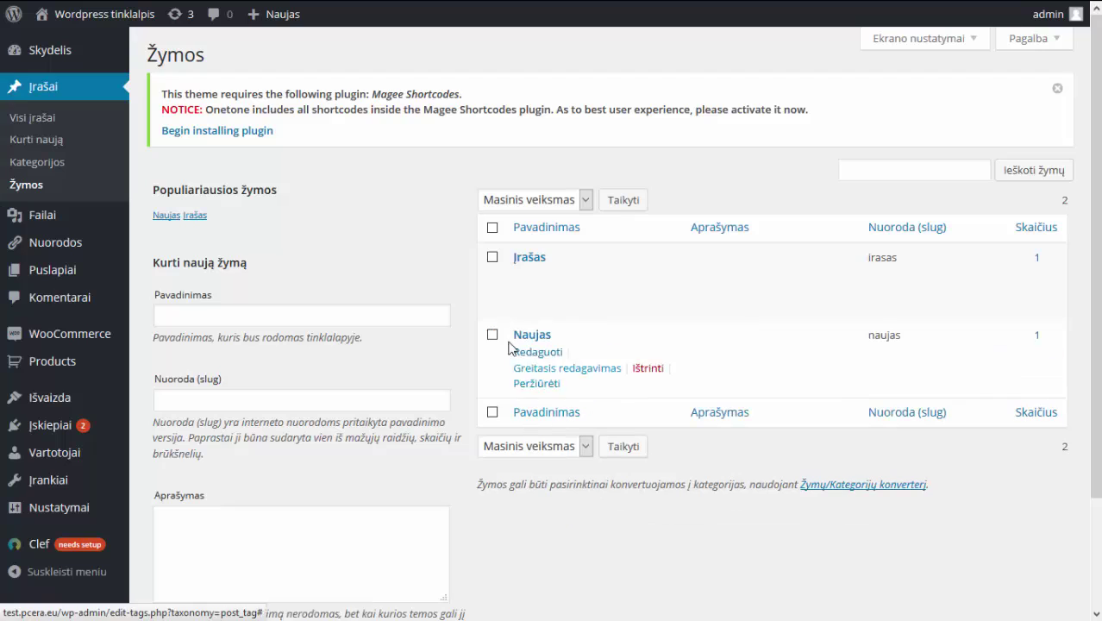
left_click(538, 274)
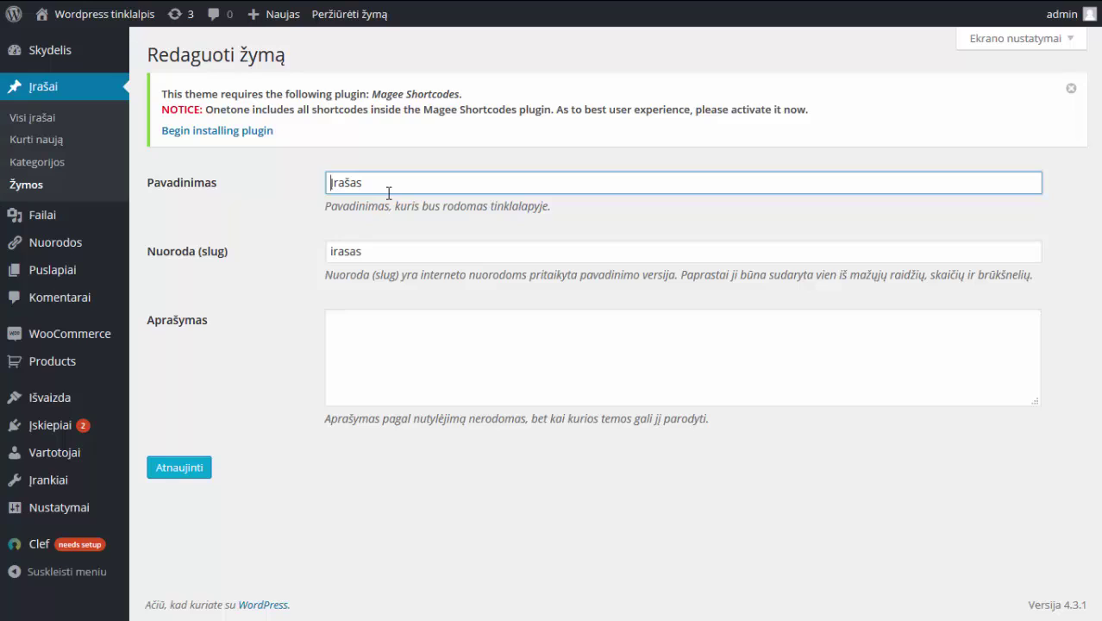
left_click(386, 249)
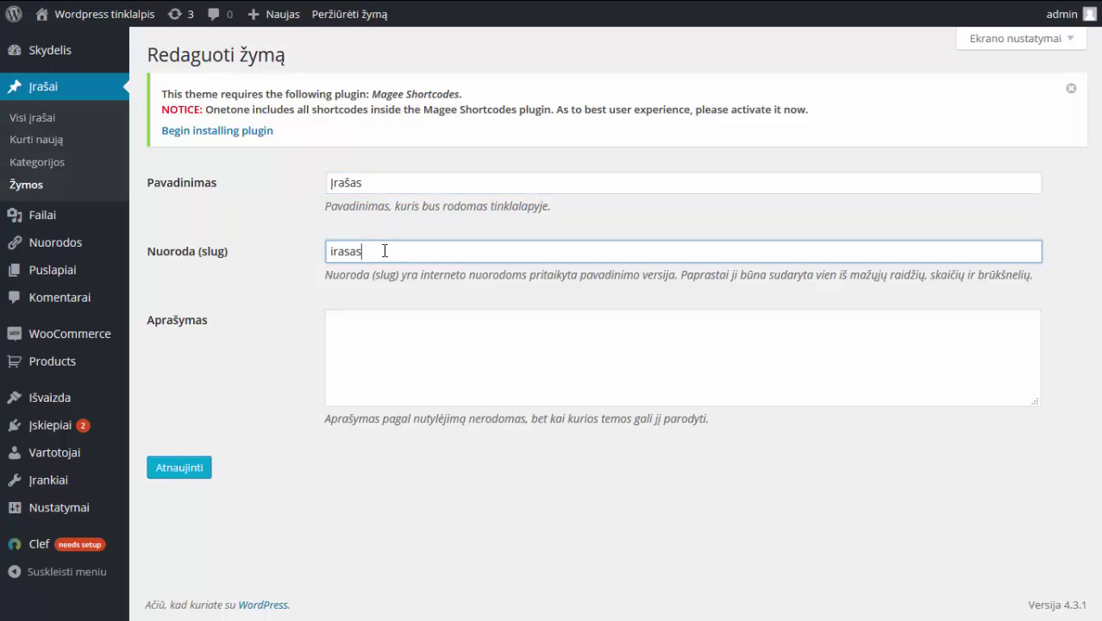
left_click(418, 343)
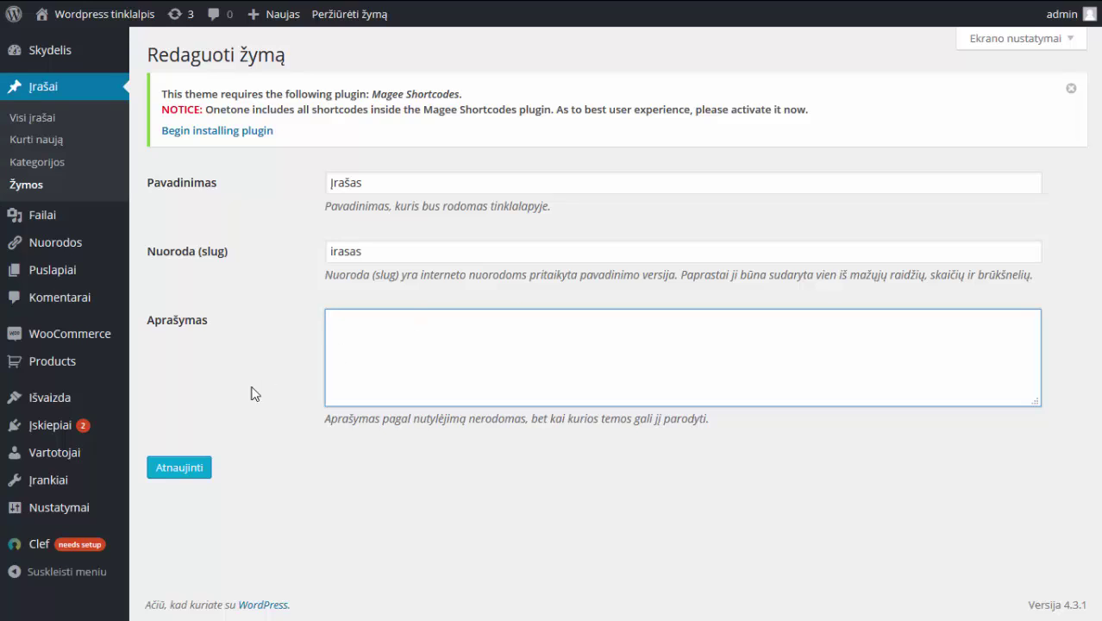
left_click(188, 468)
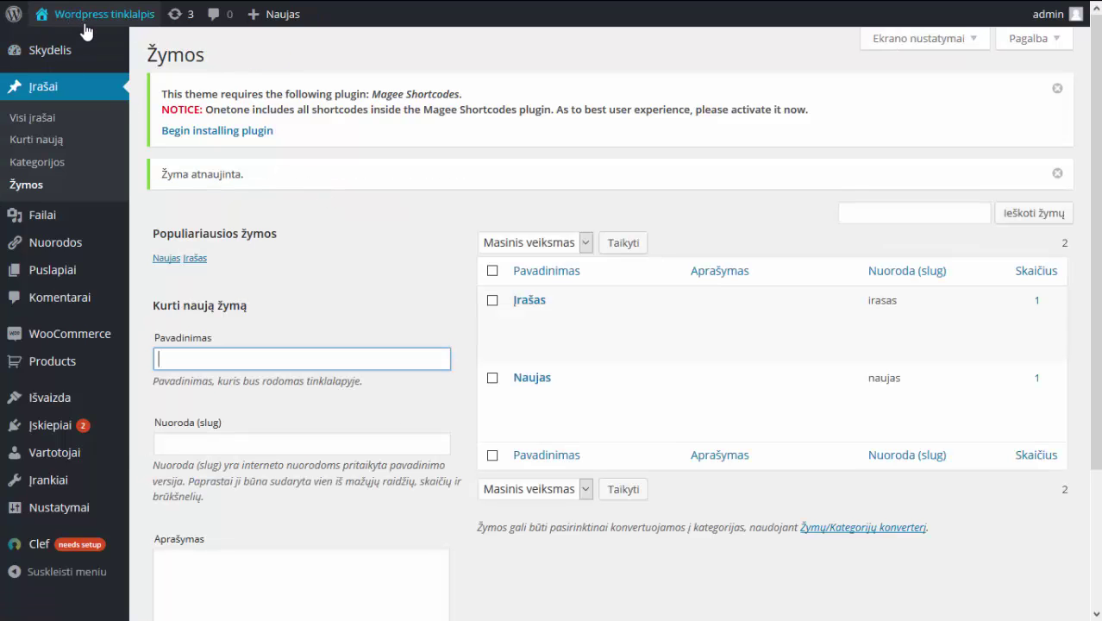
mouse_move(86, 30)
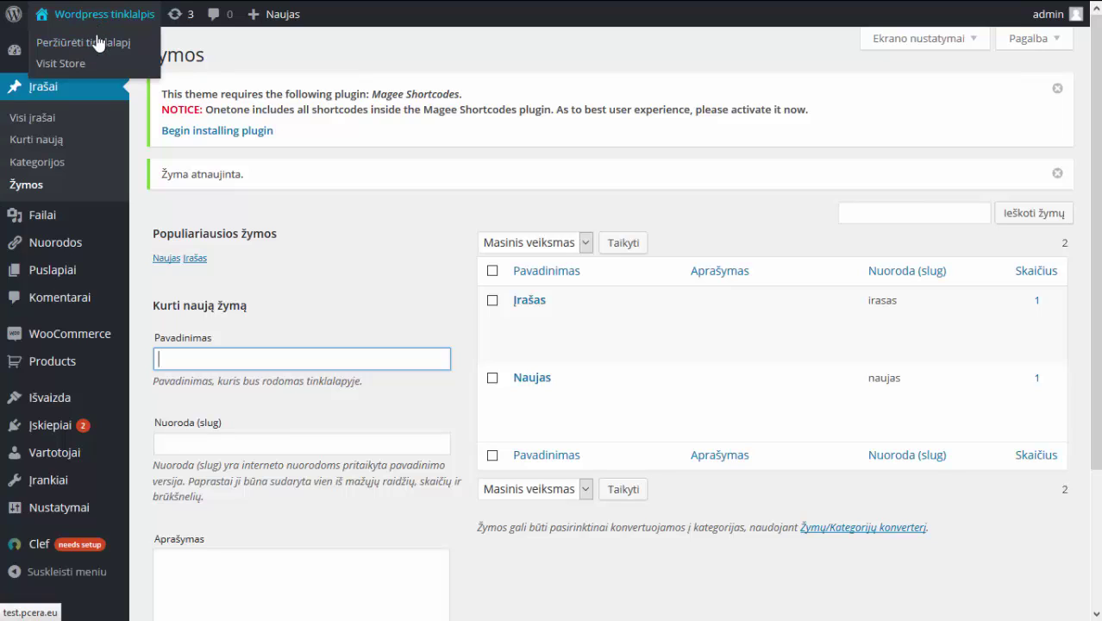
left_click(98, 46)
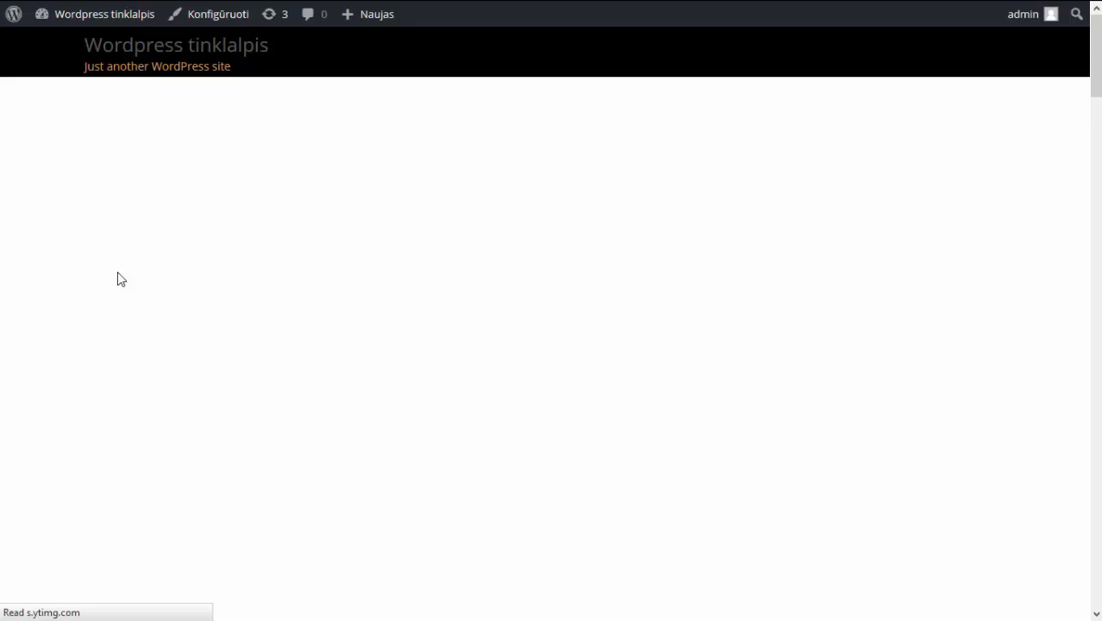
scroll(118, 273, "down", 4)
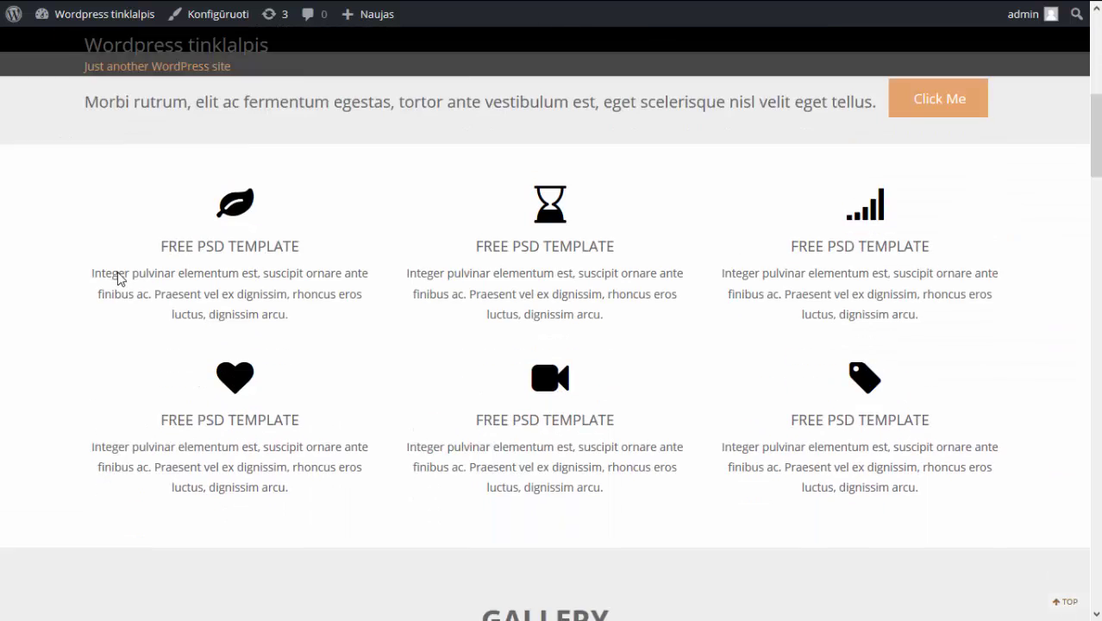
scroll(118, 276, "down", 8)
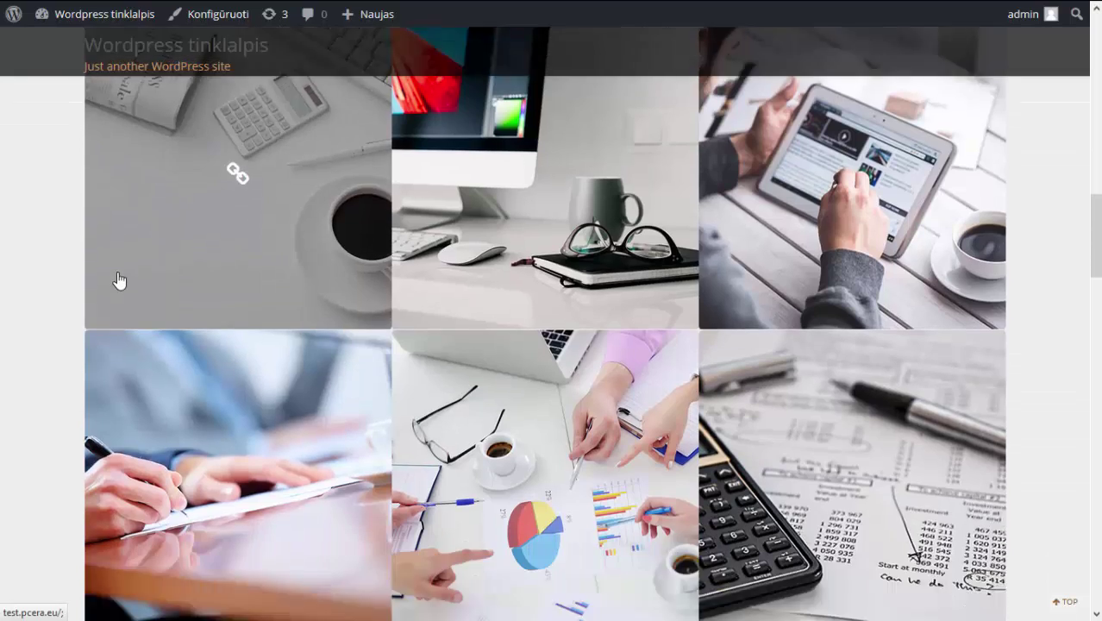
scroll(118, 278, "down", 10)
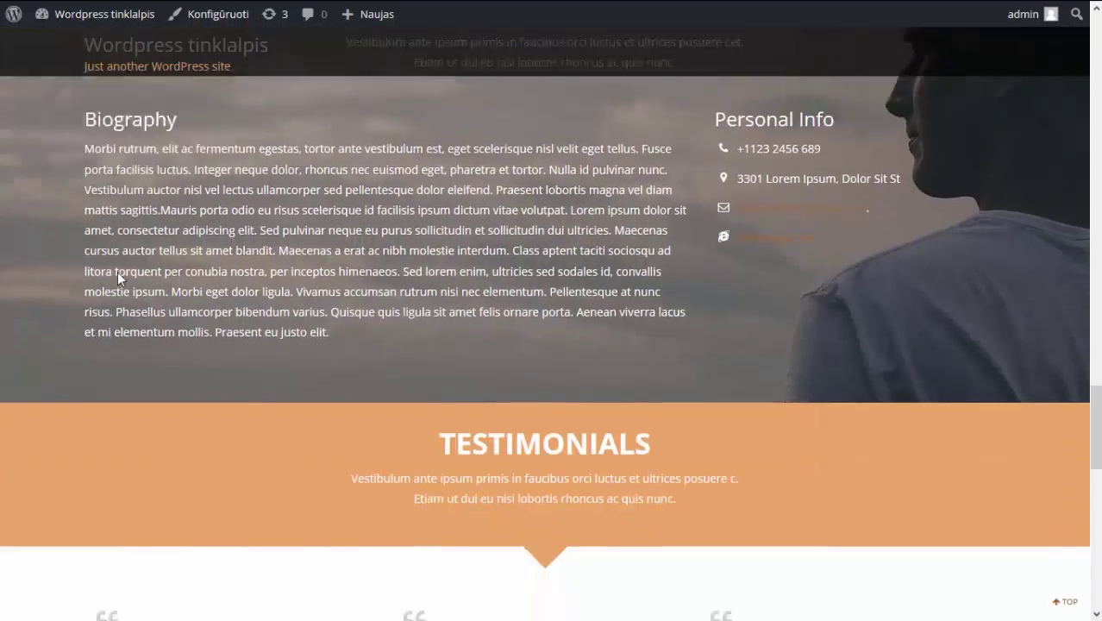
scroll(118, 272, "down", 10)
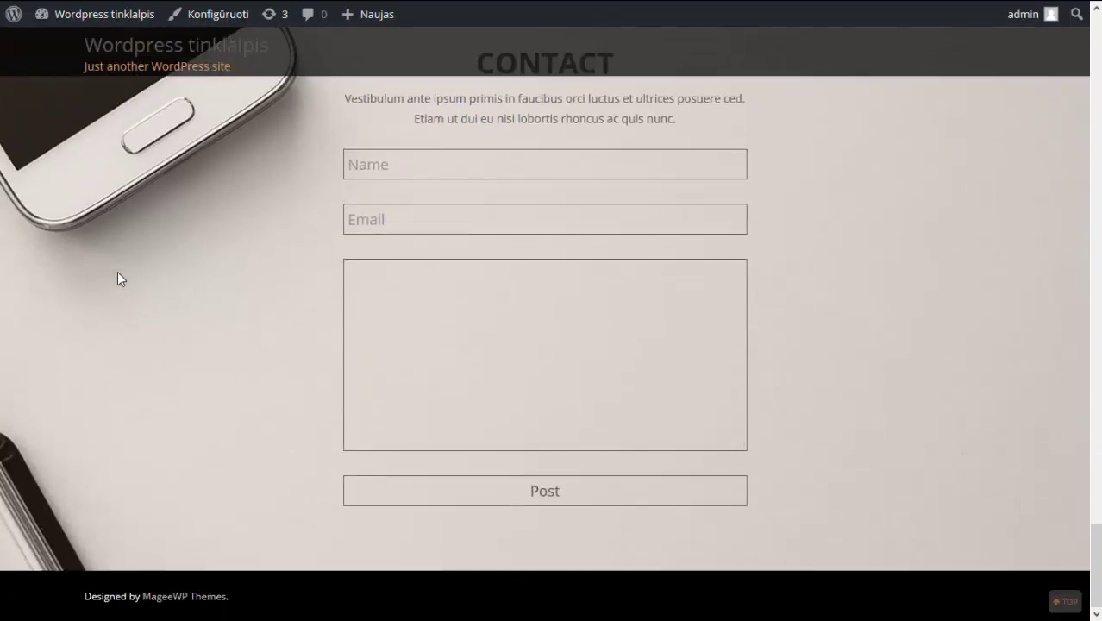
scroll(117, 272, "up", 5)
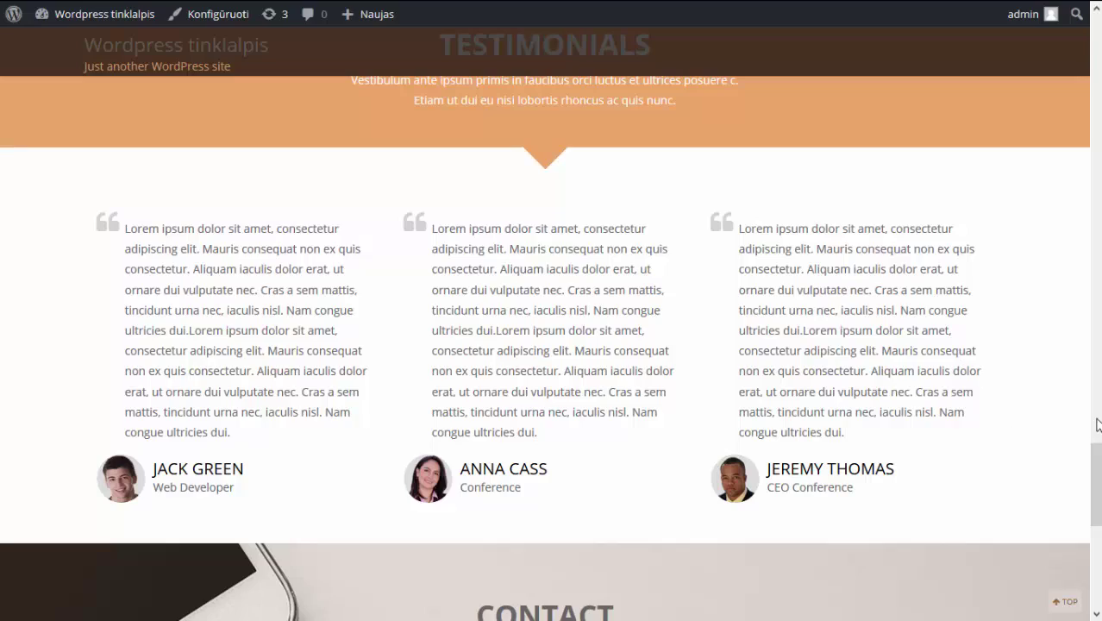
left_click_drag(1096, 457, 1085, 41)
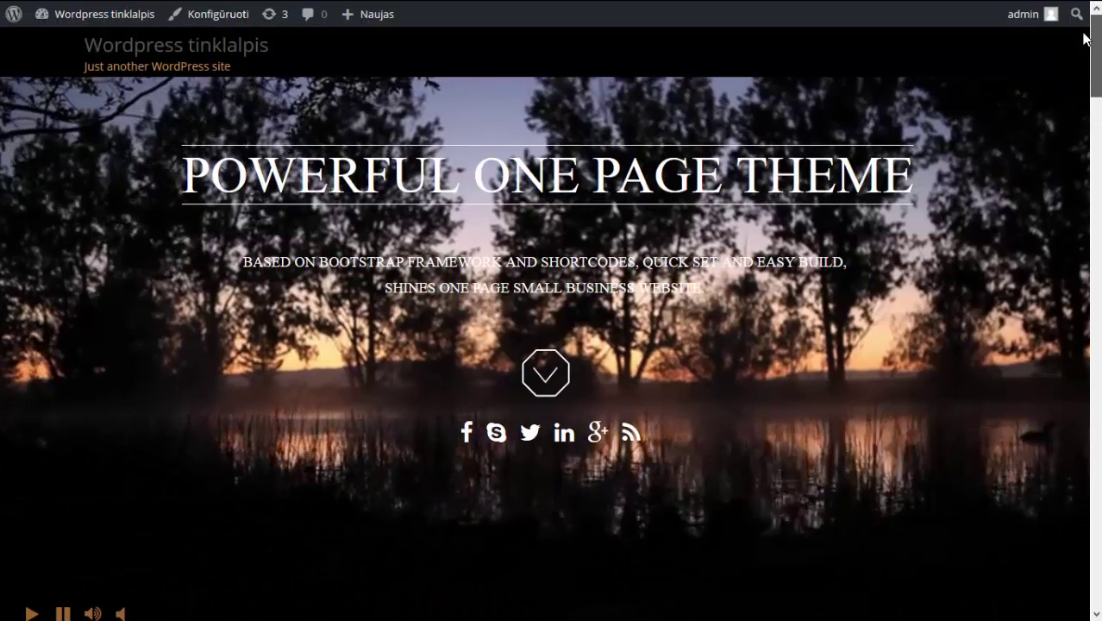
scroll(1085, 40, "down", 3)
mouse_move(109, 25)
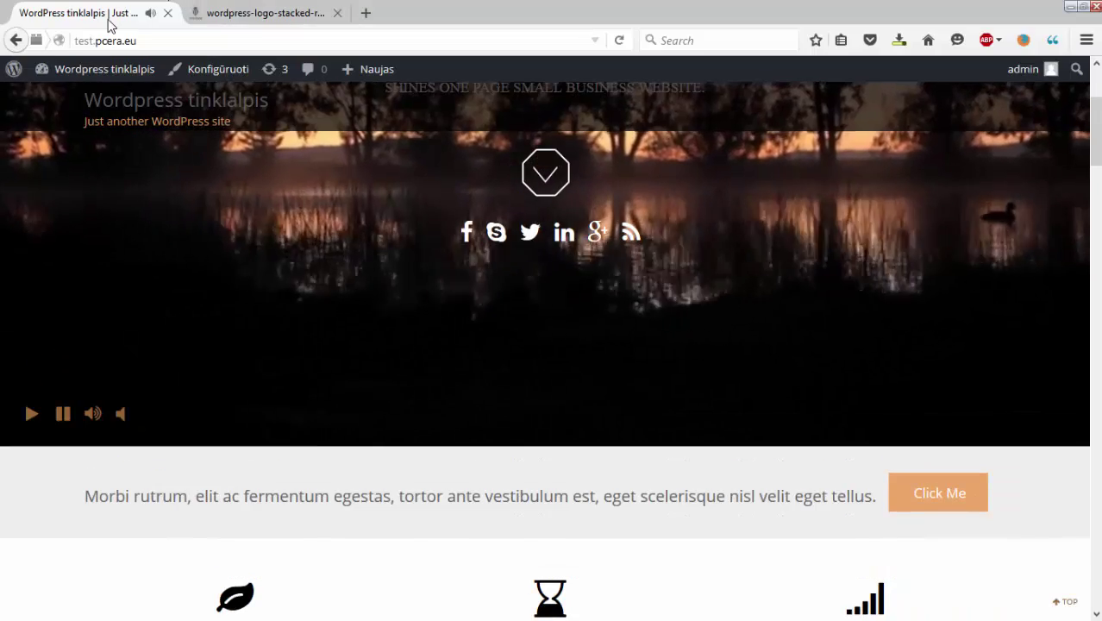
left_click(134, 41)
left_click(135, 41)
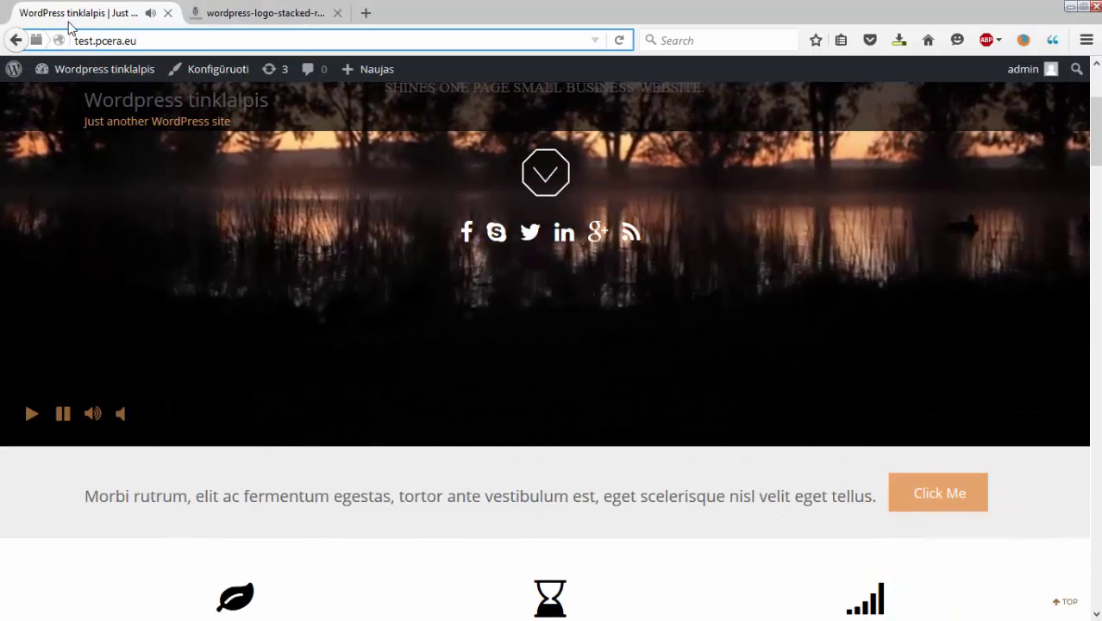
left_click(18, 41)
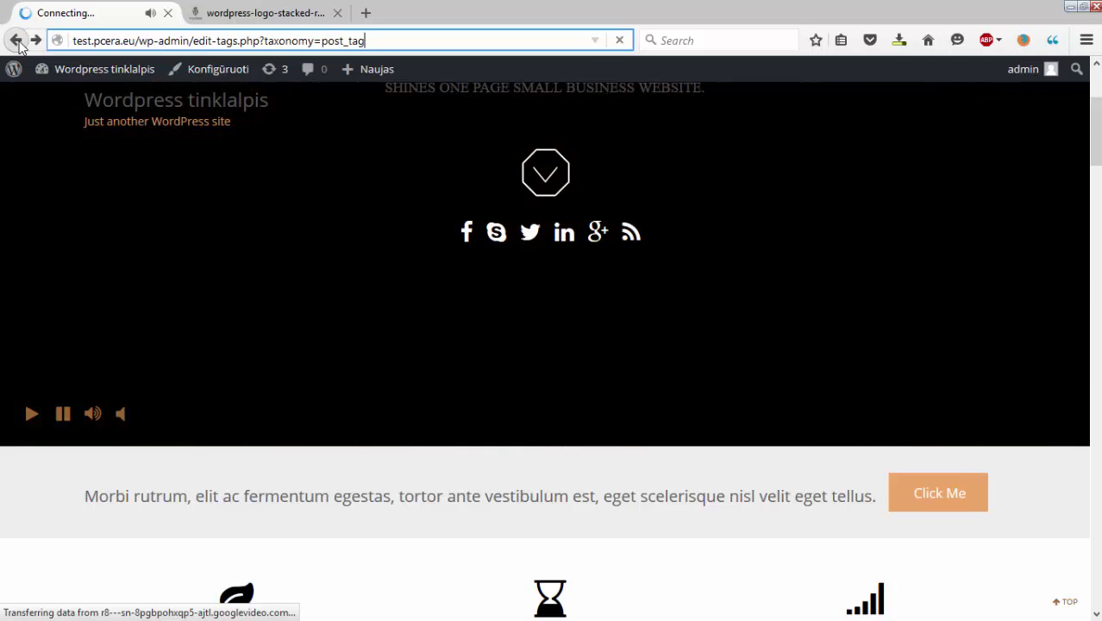